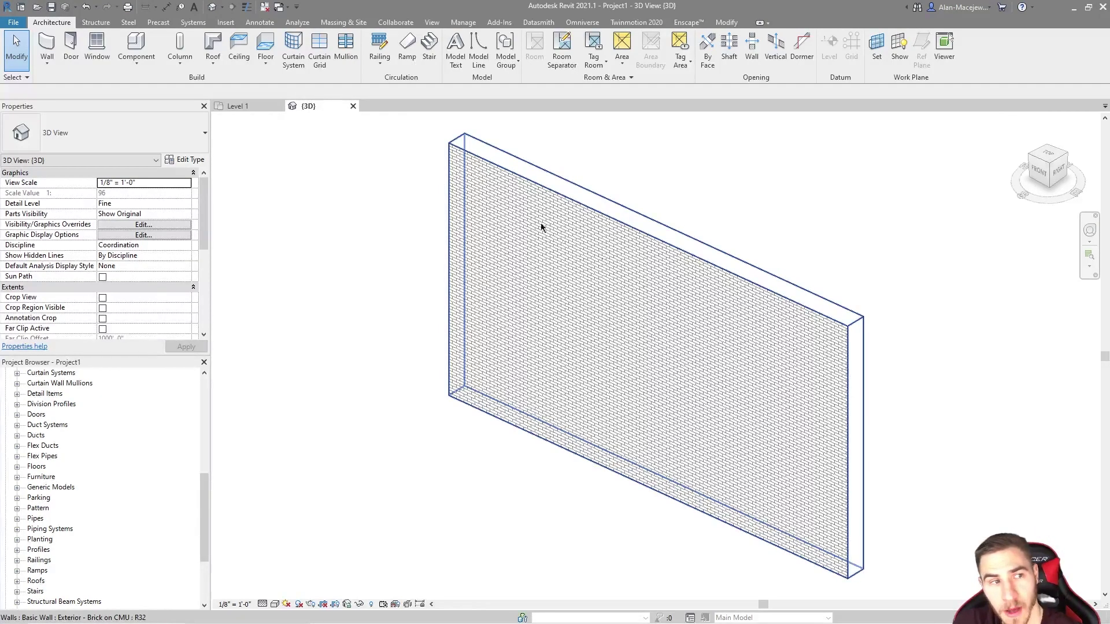
Inspect the layer structure of the brick wall's Exterior - Brick on CMU type and close it without changes
left_click(553, 196)
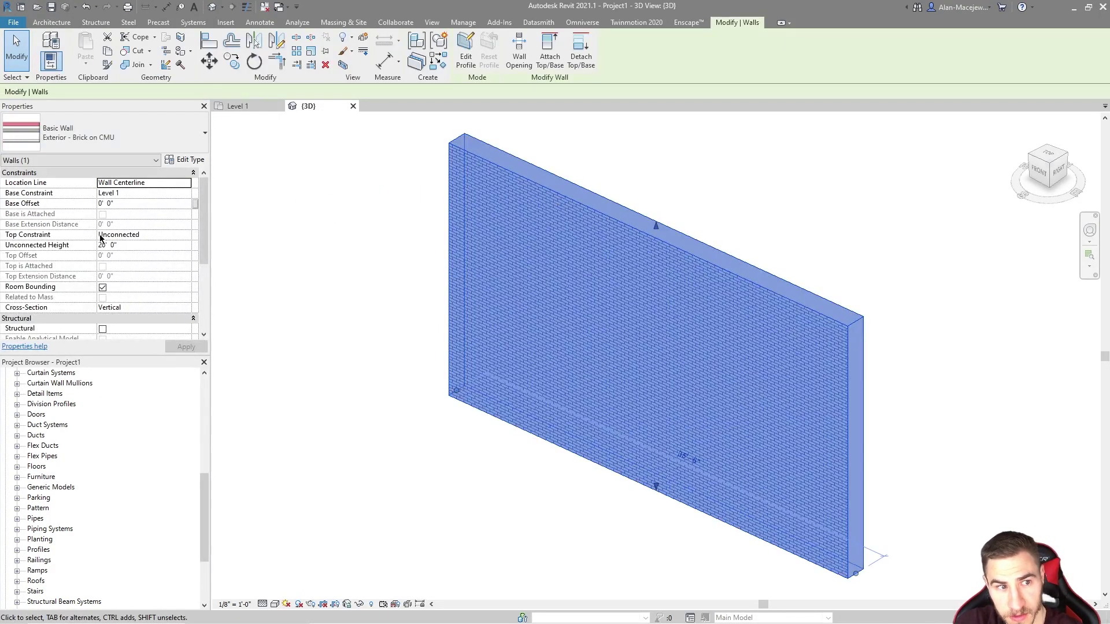
left_click(186, 160)
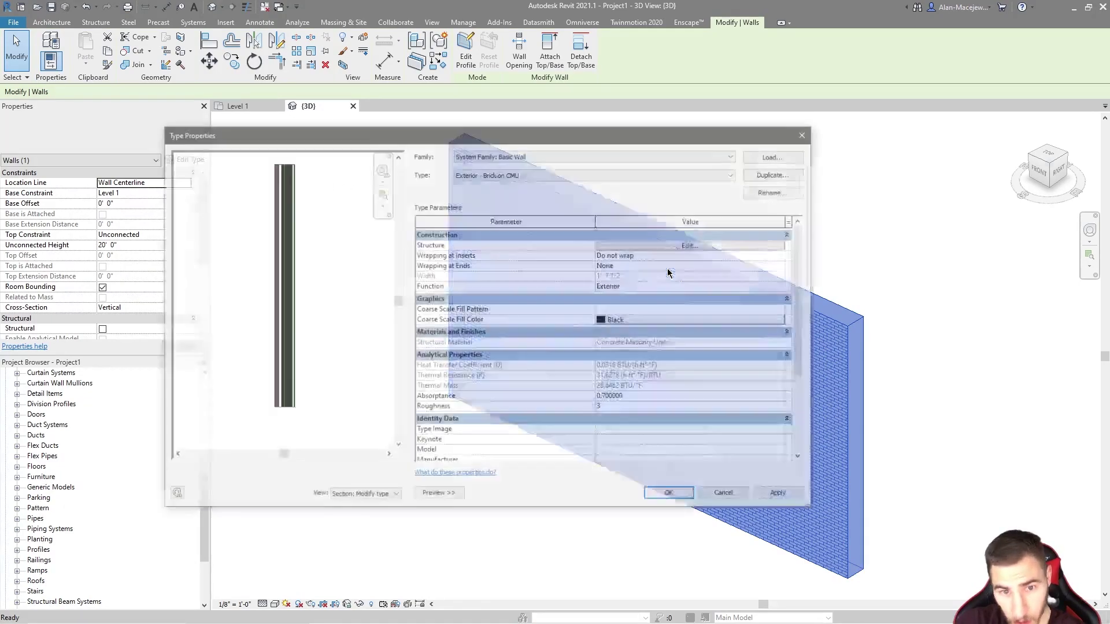
left_click(435, 500)
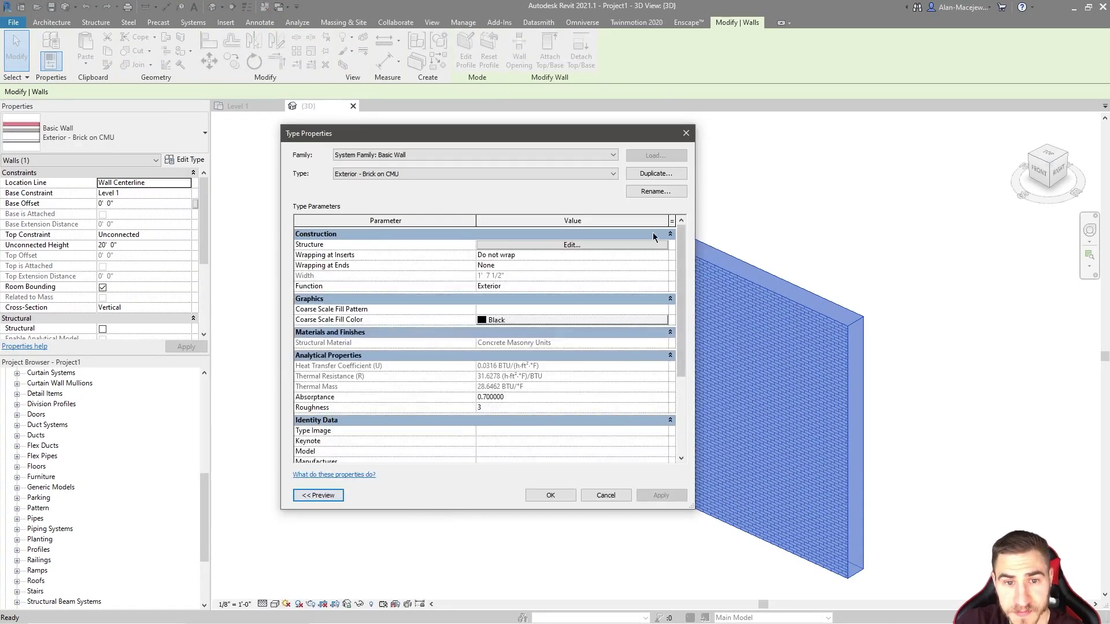
left_click(531, 247)
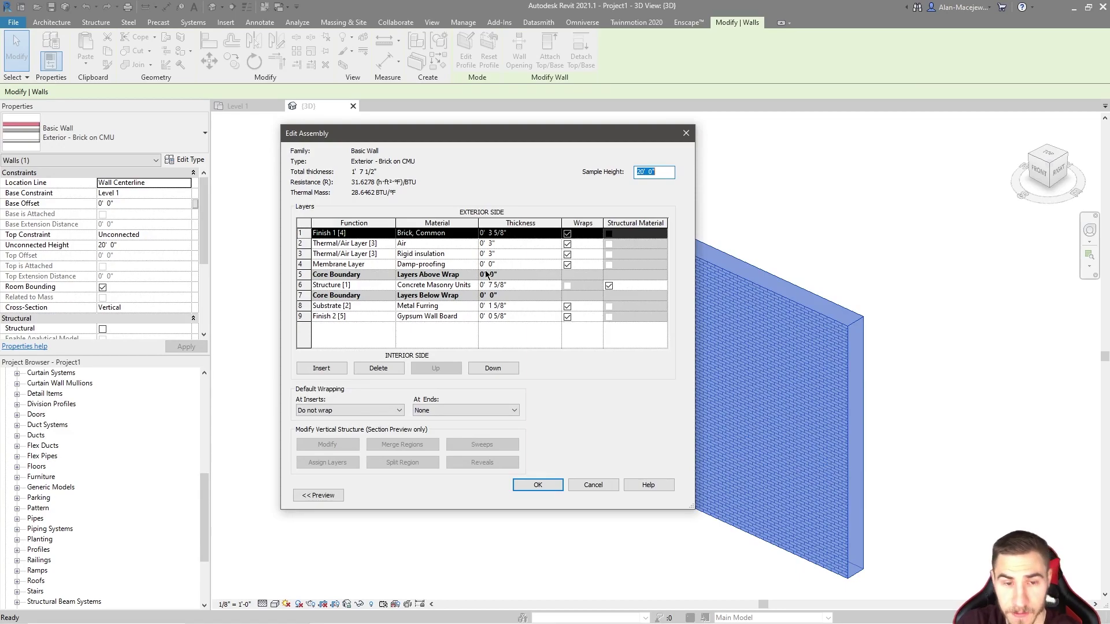
left_click(684, 137)
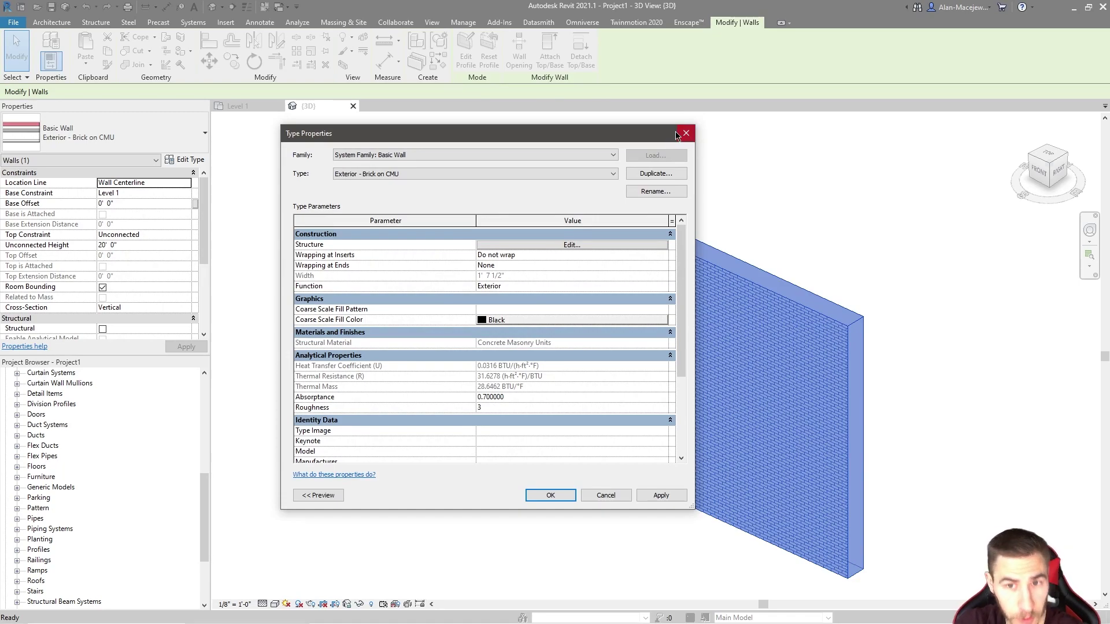
left_click(686, 134)
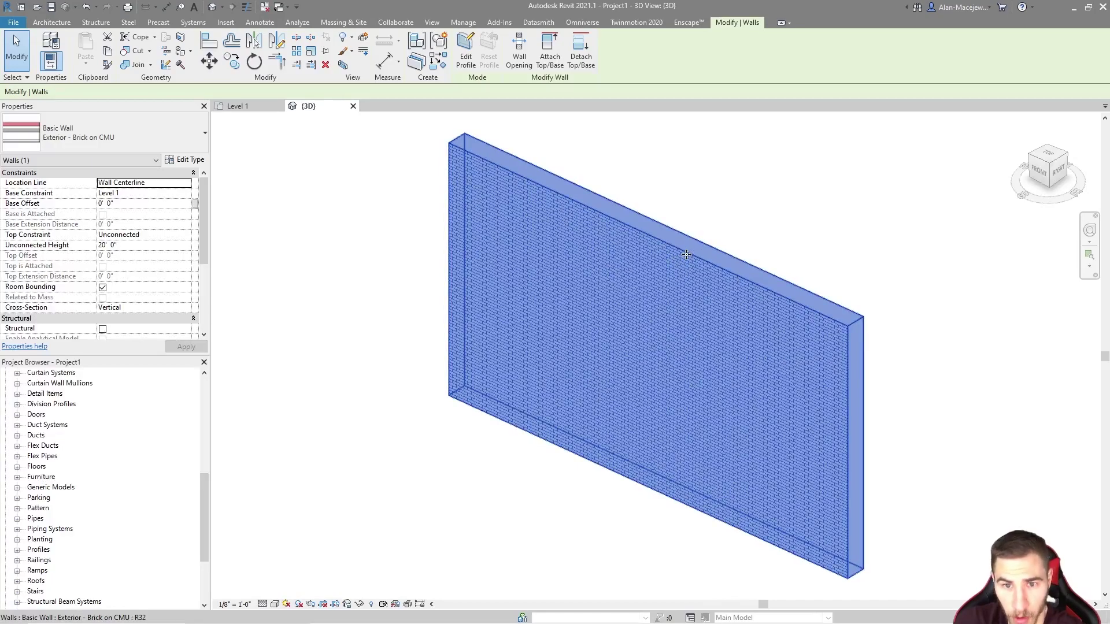
Change the wall's type to the stacked wall Exterior - Brick Over CMU w Metal Stud
left_click(104, 132)
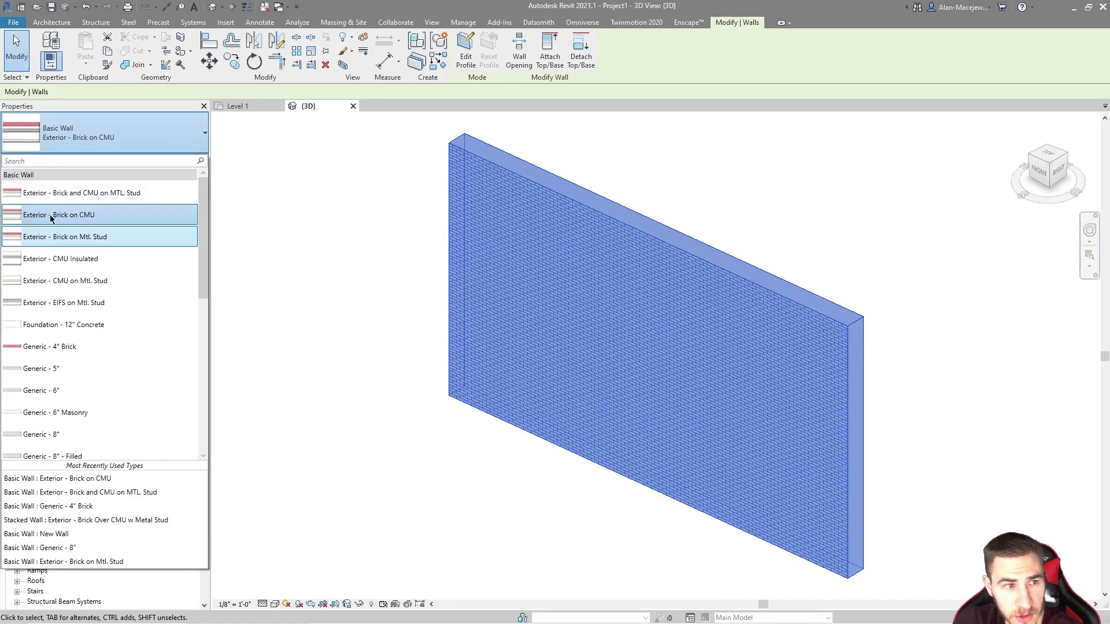
scroll(92, 261, "down", 5)
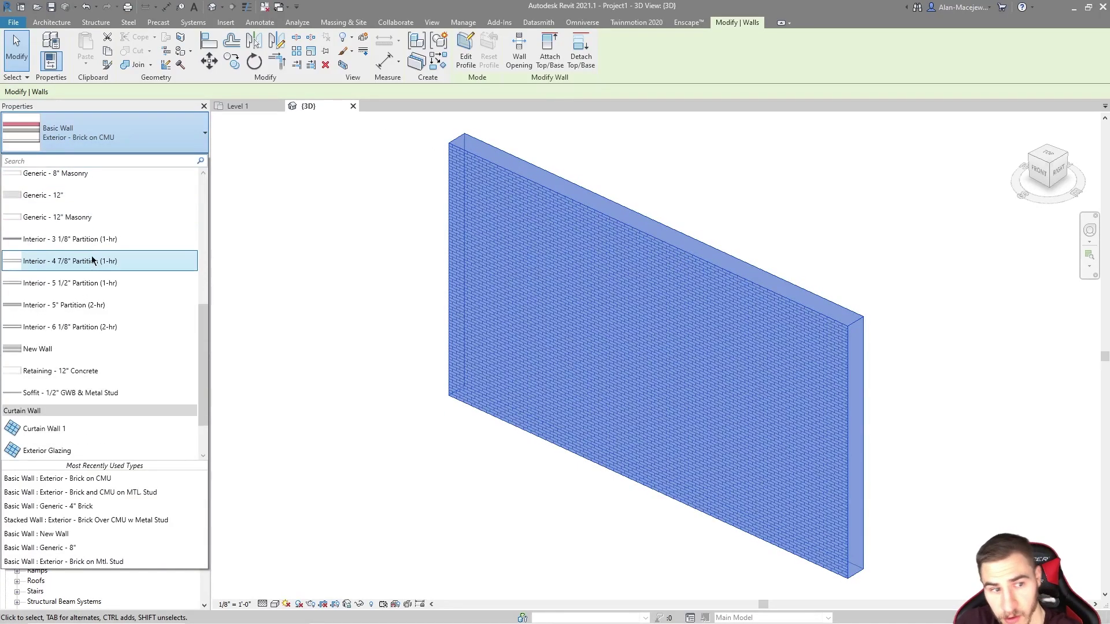
scroll(92, 266, "down", 2)
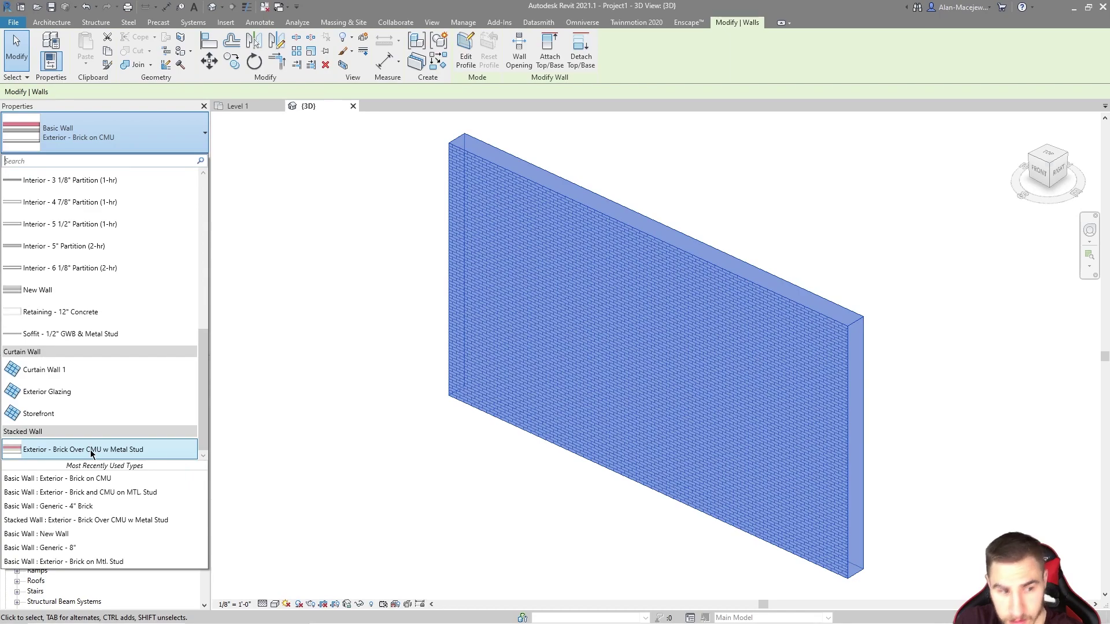
left_click(155, 446)
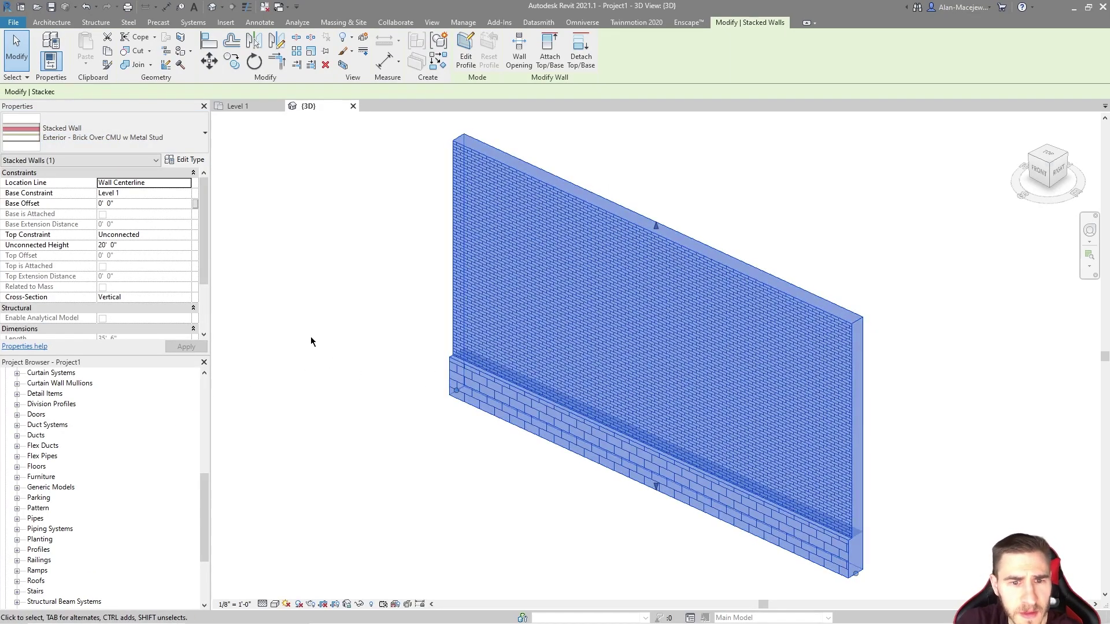
left_click(312, 343)
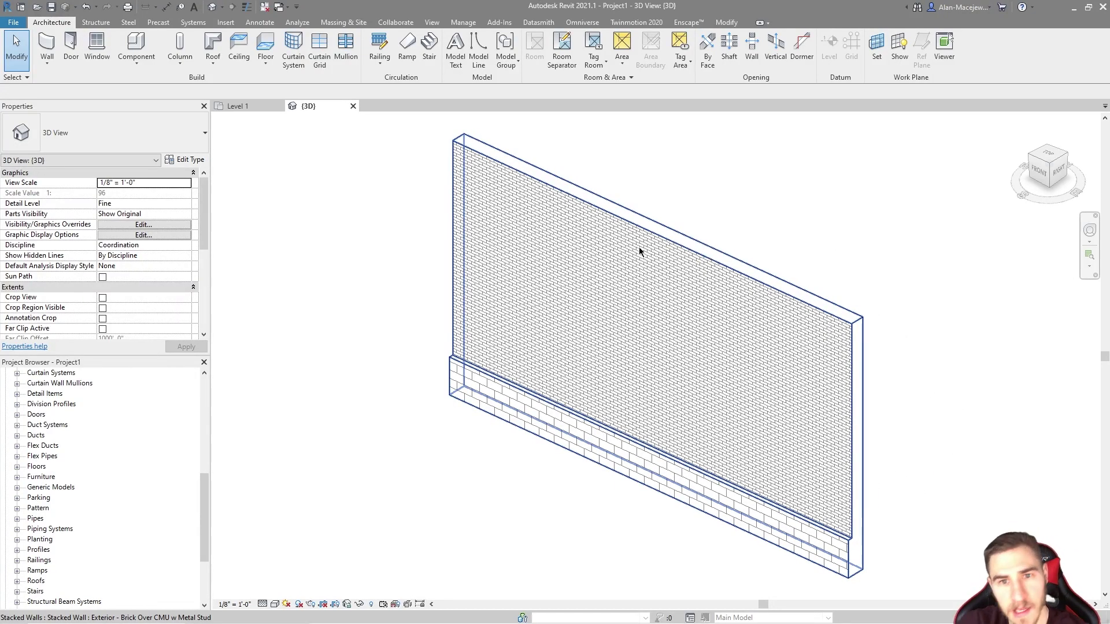
Open the structure assembly of the stacked wall's type for editing
left_click(637, 231)
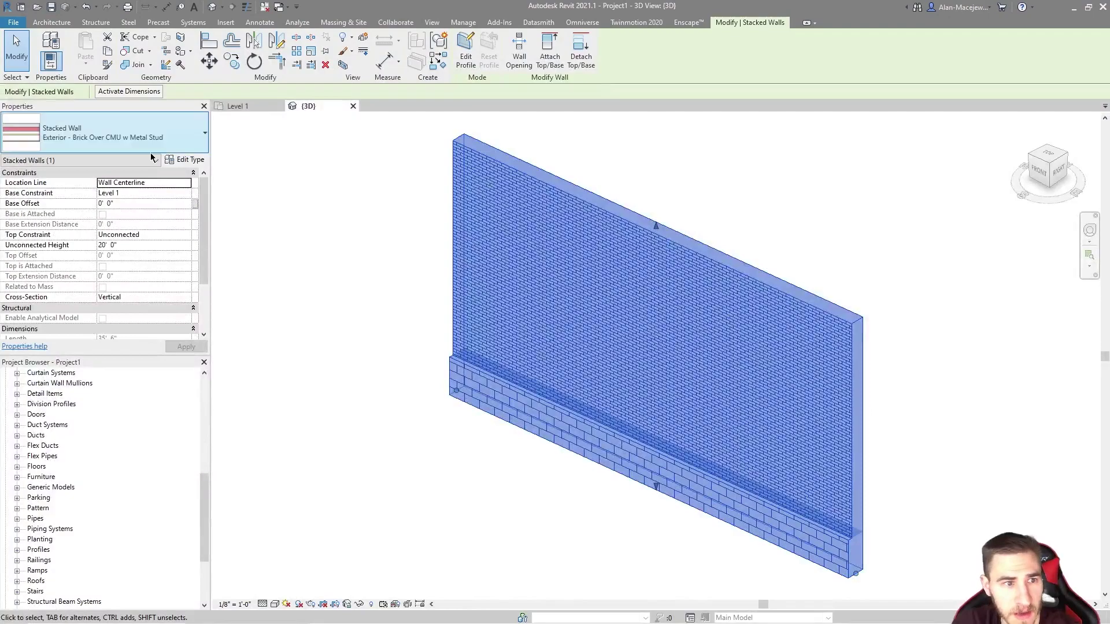
scroll(133, 225, "down", 4)
scroll(118, 248, "up", 3)
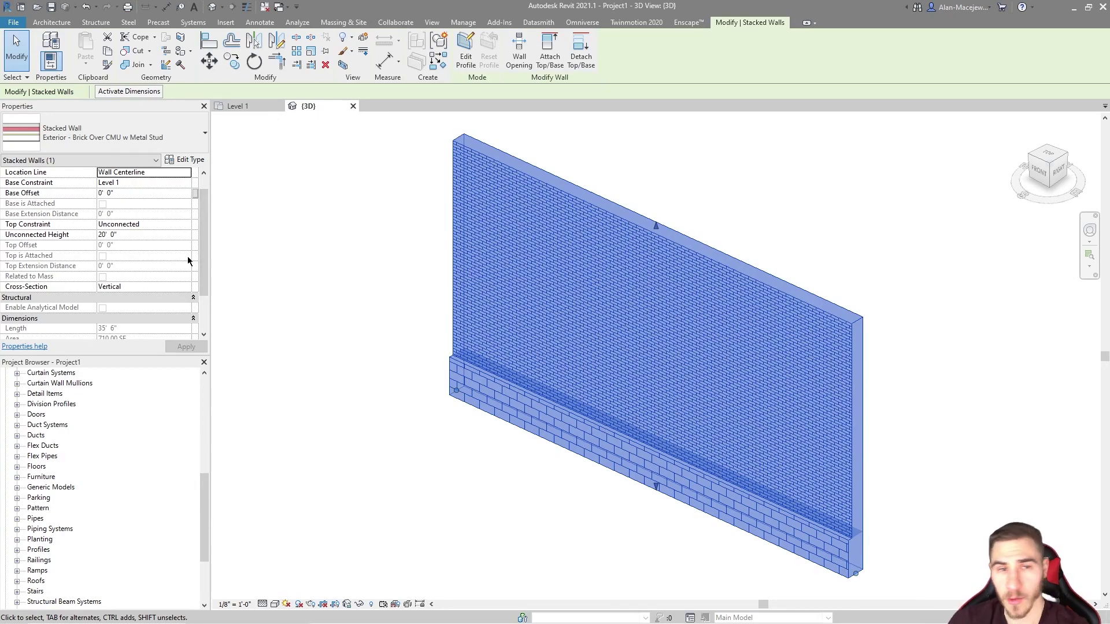
left_click(196, 164)
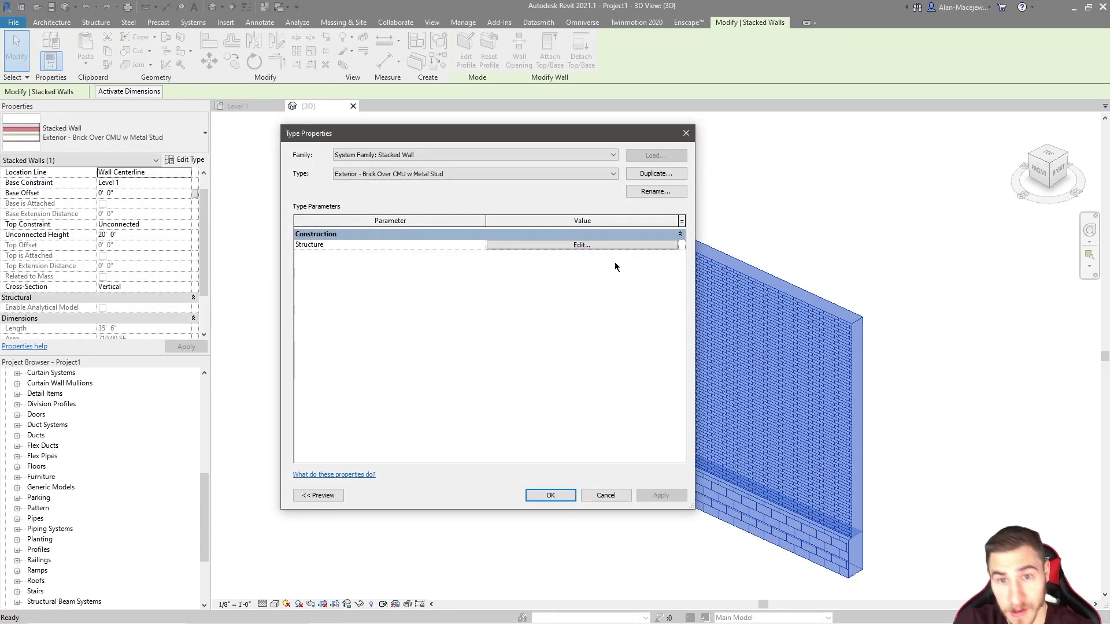
left_click_drag(523, 137, 825, 131)
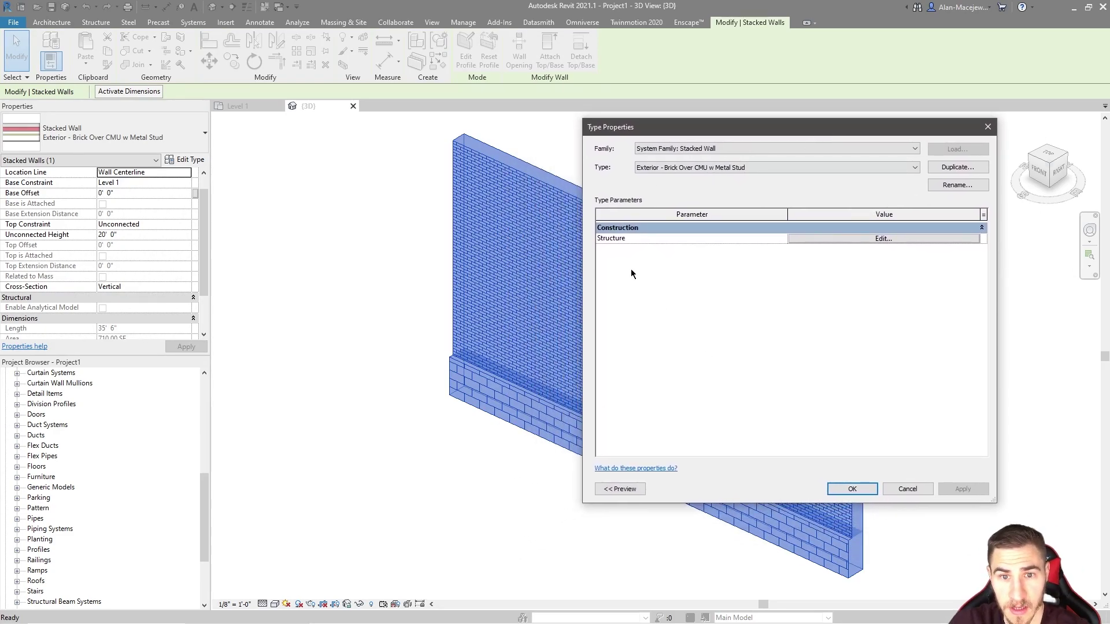
left_click(667, 169)
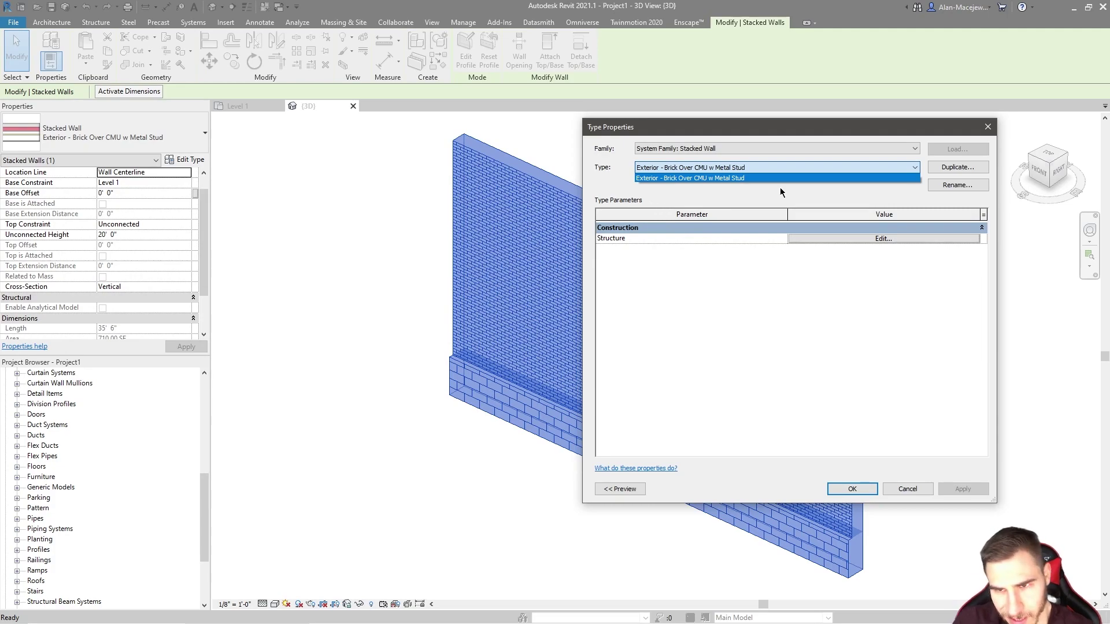
left_click(803, 315)
left_click(833, 241)
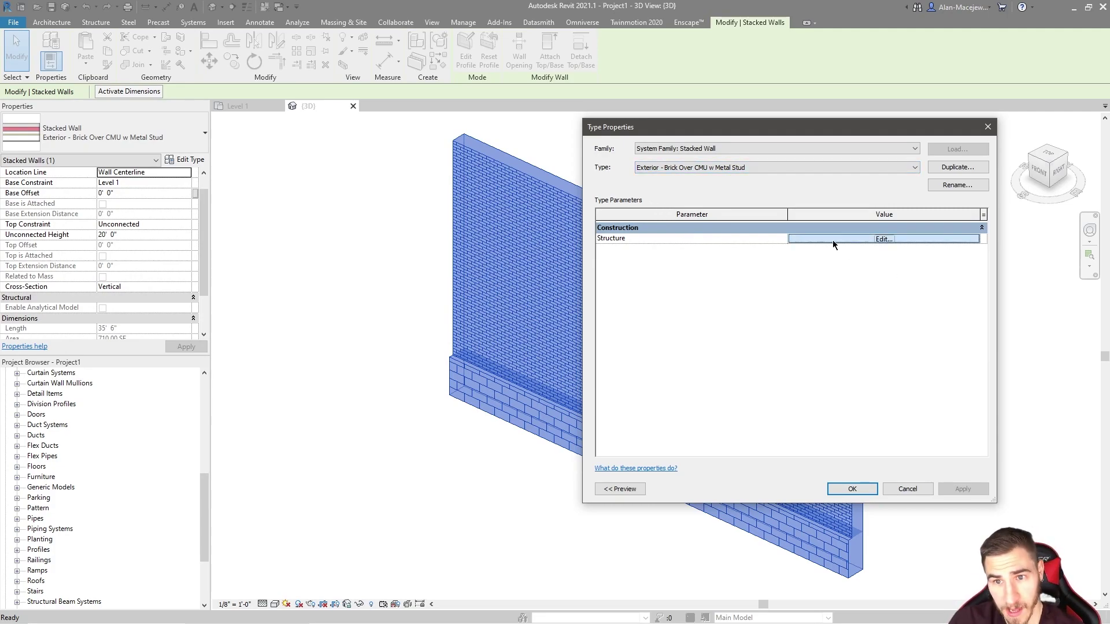
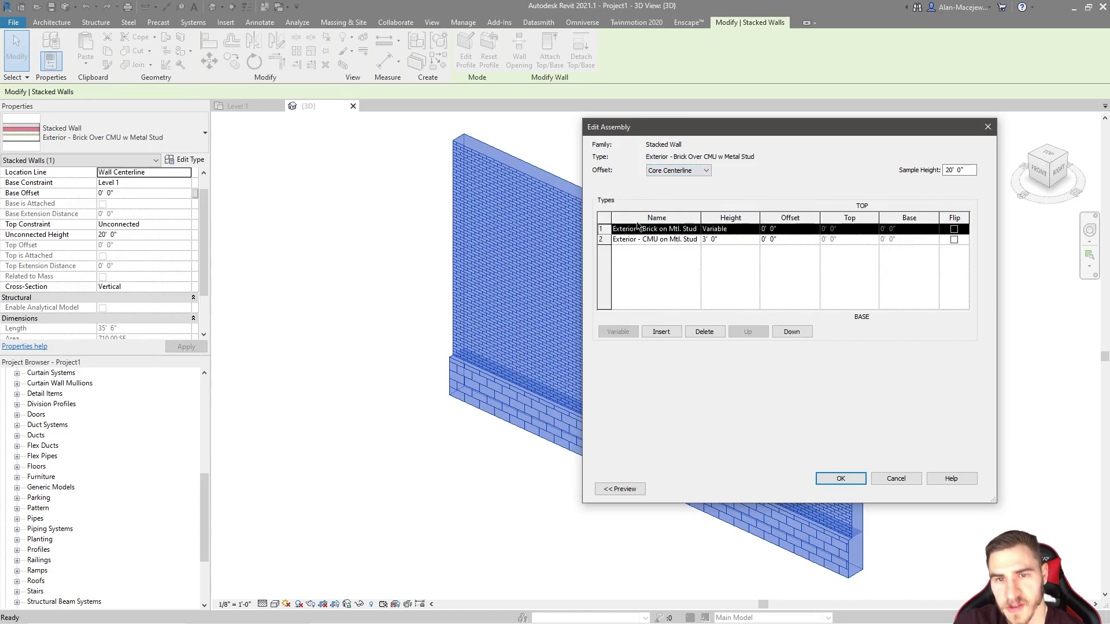
Try the Wall Centerline and Finish Face: Exterior offsets for the stacked wall assembly
left_click(642, 240)
left_click(604, 229)
left_click(678, 171)
left_click(668, 181)
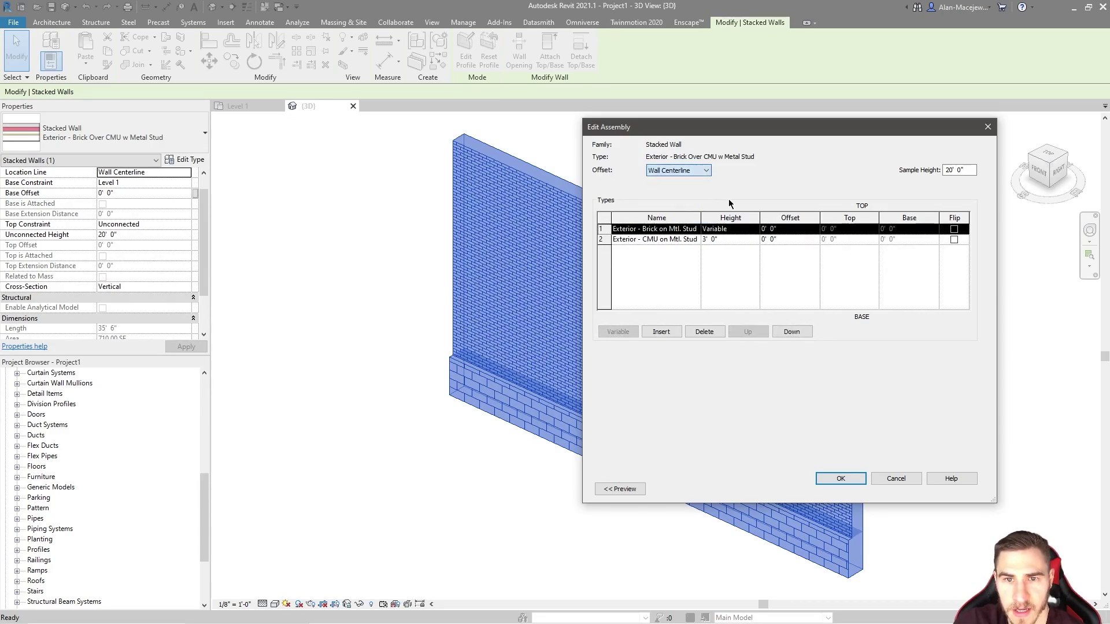
left_click(604, 239)
left_click(604, 230)
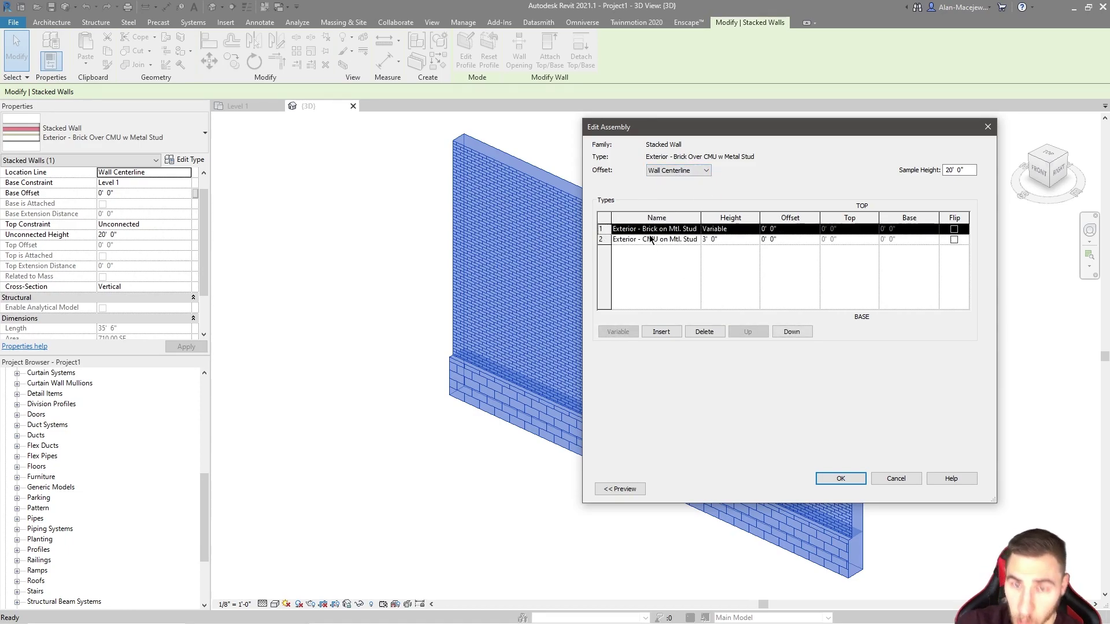
left_click(664, 172)
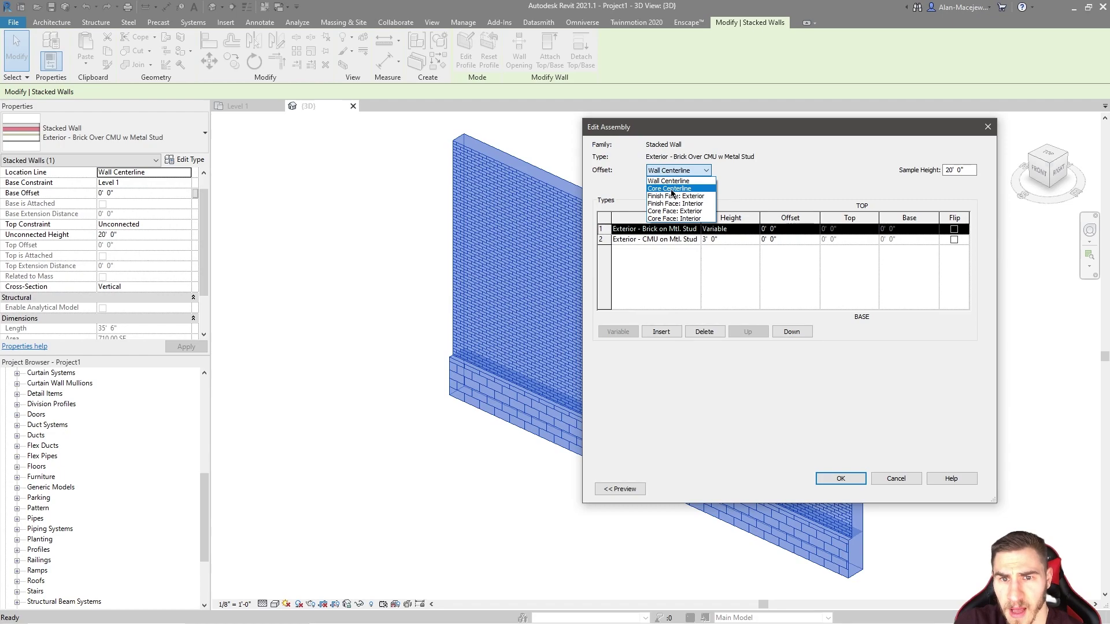
left_click(674, 196)
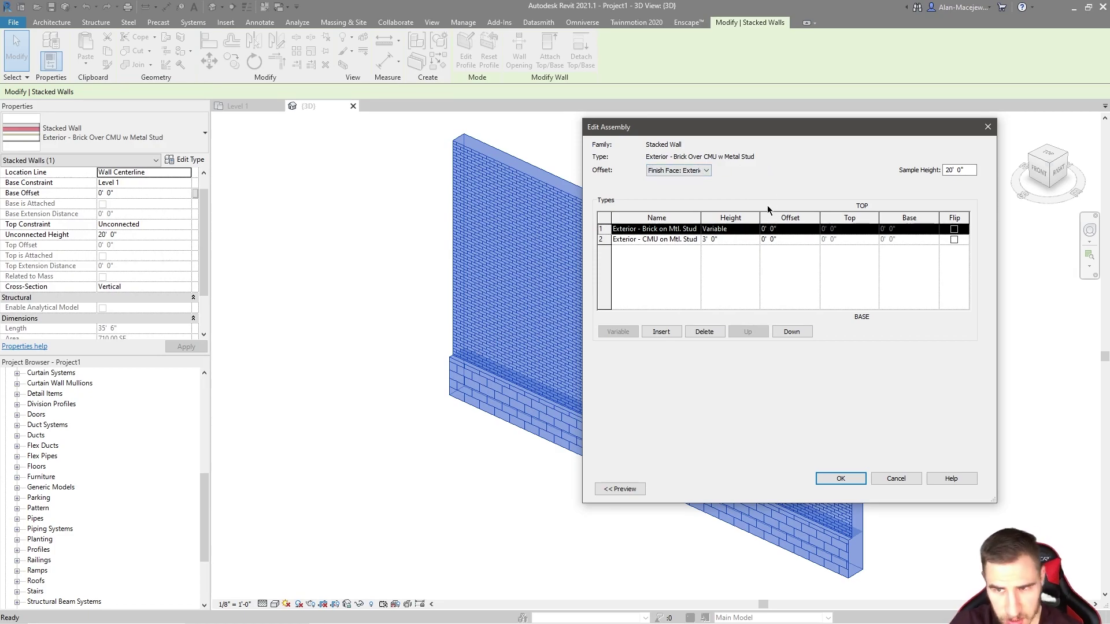
Show the assembly's section preview and set the offset to Wall Centerline and finally to Core Face: Exterior
left_click(620, 490)
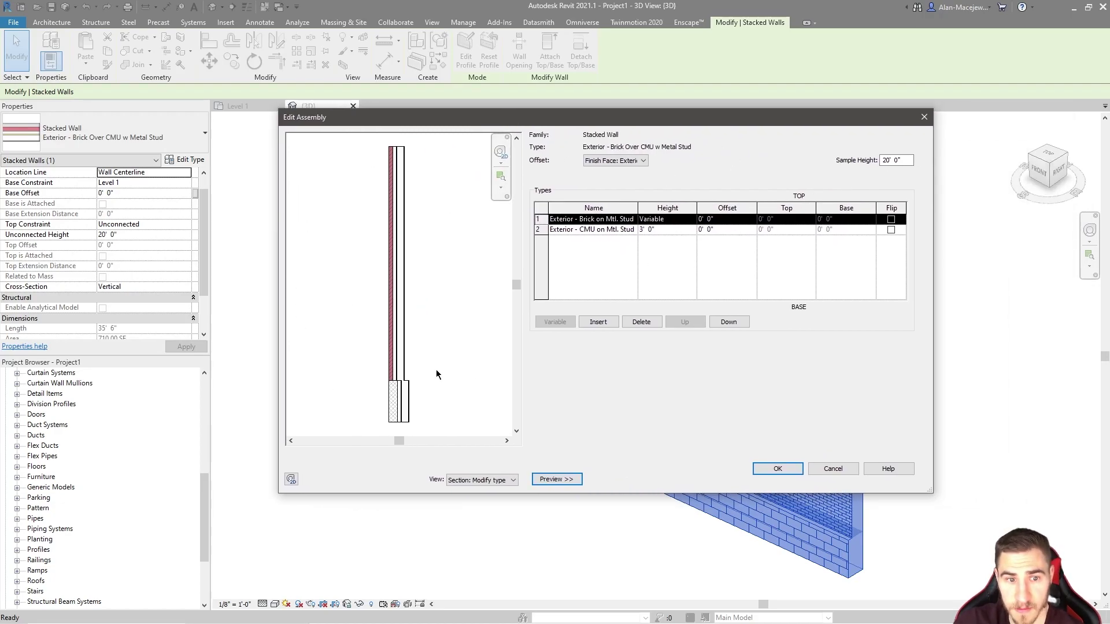
left_click(601, 160)
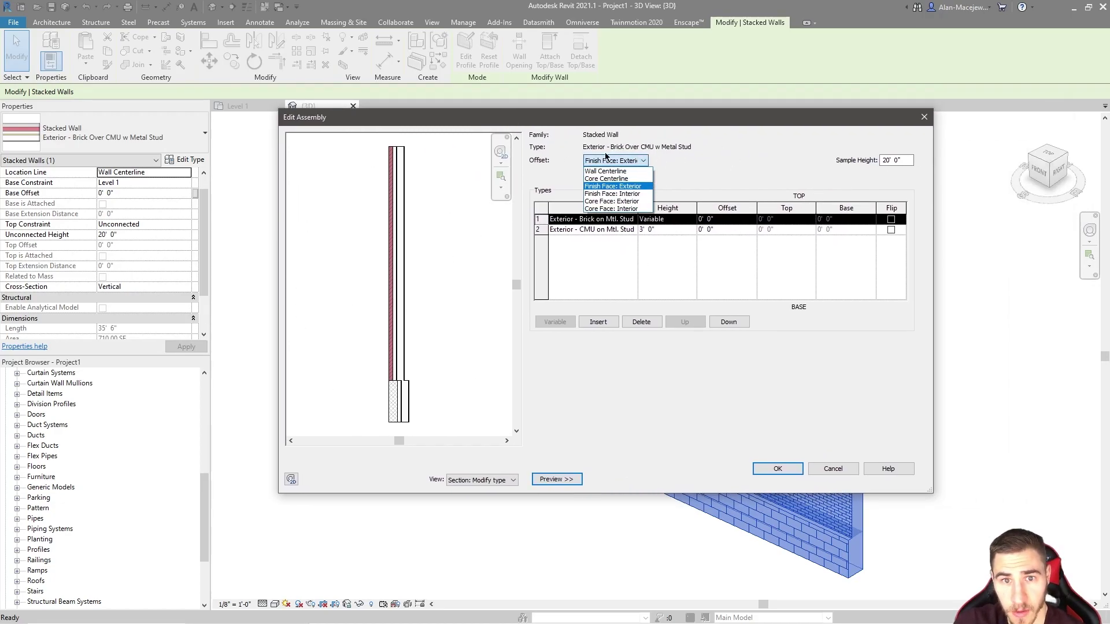
left_click(615, 172)
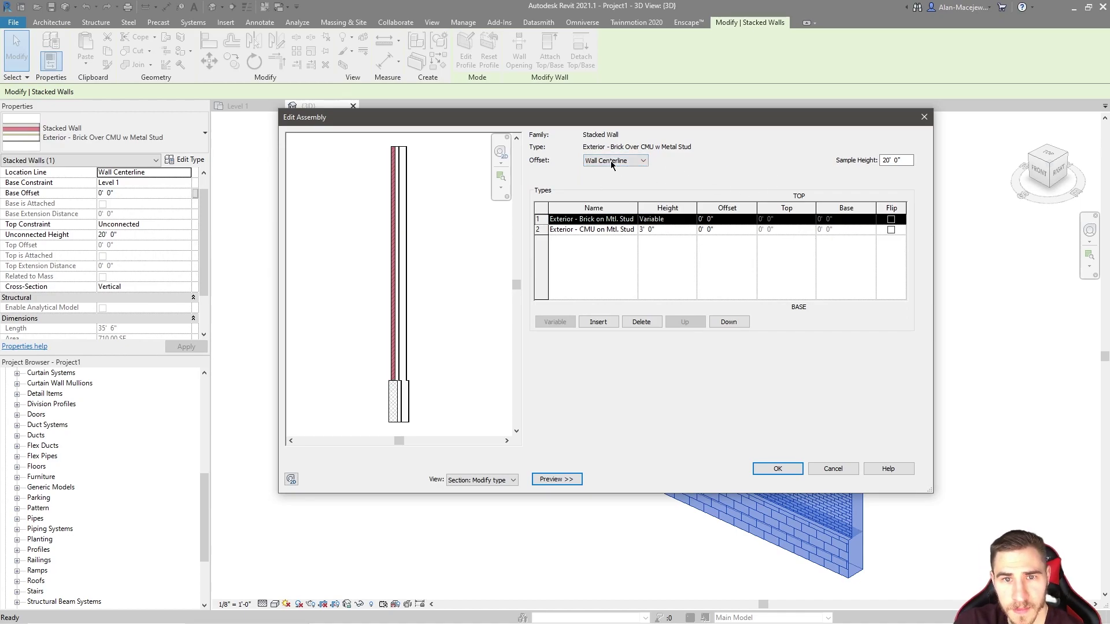
left_click(609, 162)
left_click(607, 202)
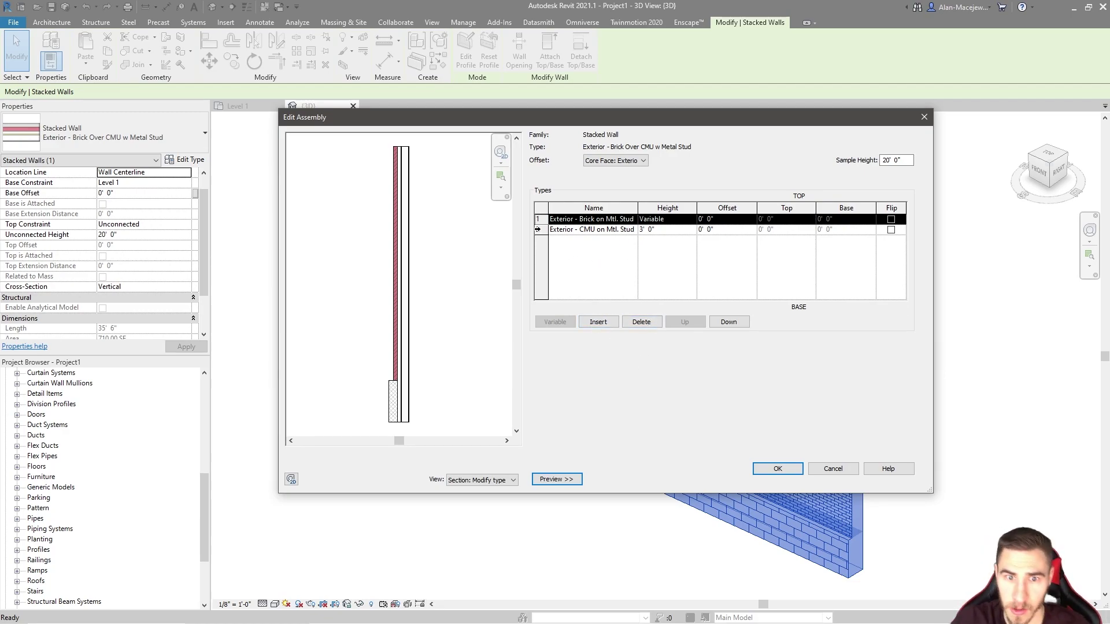
Highlight the Exterior - CMU on Mtl. Stud wall in the assembly and compare the Wall Centerline and Finish Face: Exterior offsets
left_click(552, 229)
left_click(578, 219)
left_click(578, 230)
left_click(615, 160)
left_click(634, 172)
left_click(617, 161)
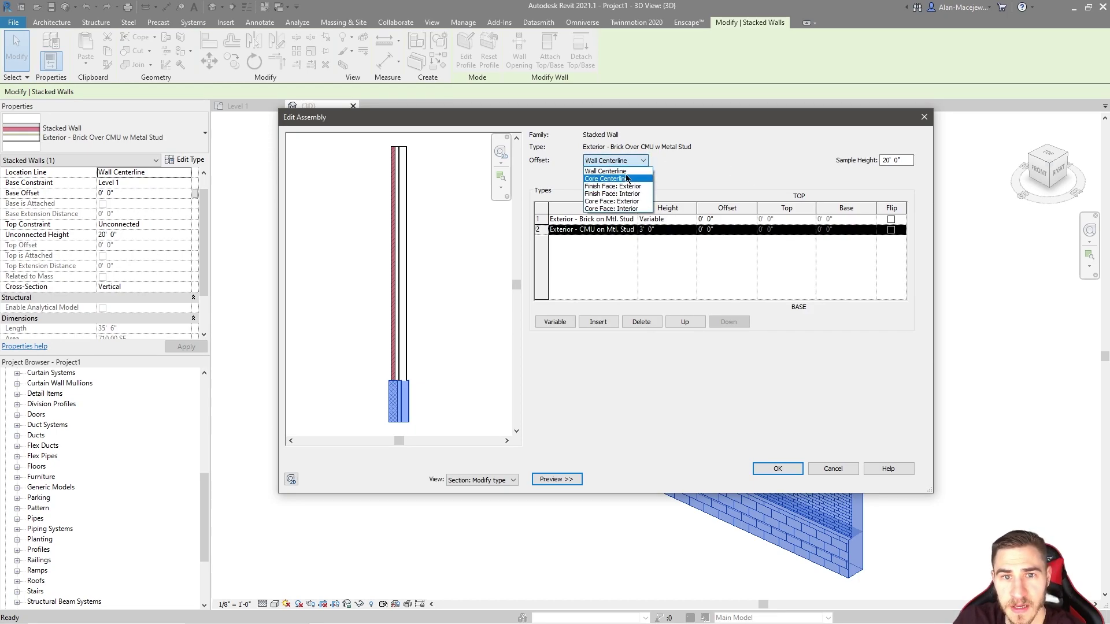
left_click(608, 186)
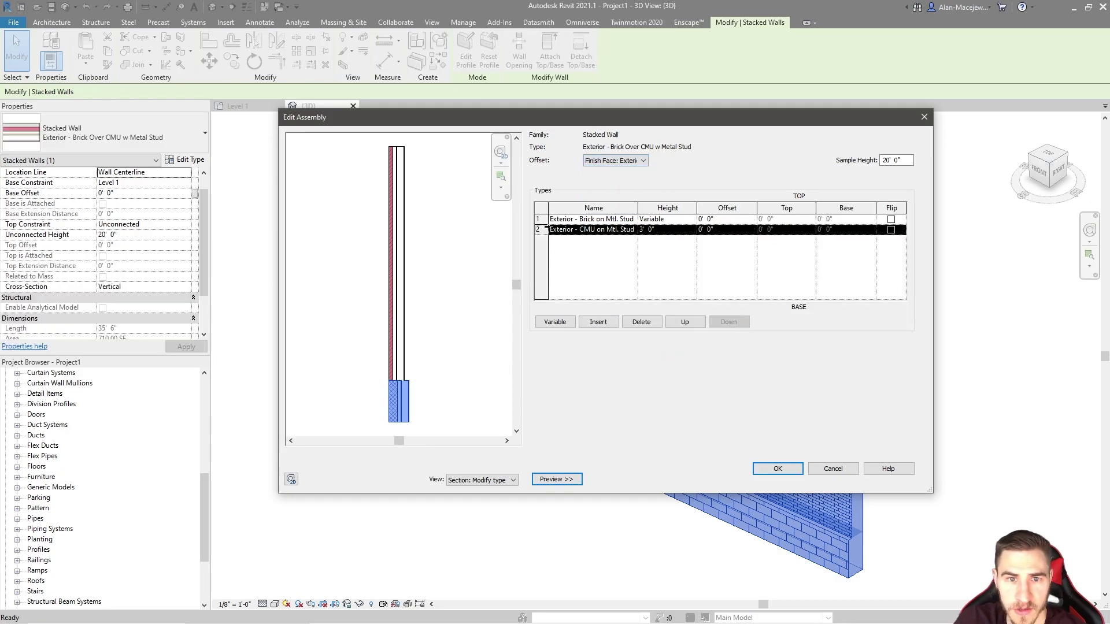
Set the stacked wall assembly's offset back to Core Face: Exterior
left_click(607, 161)
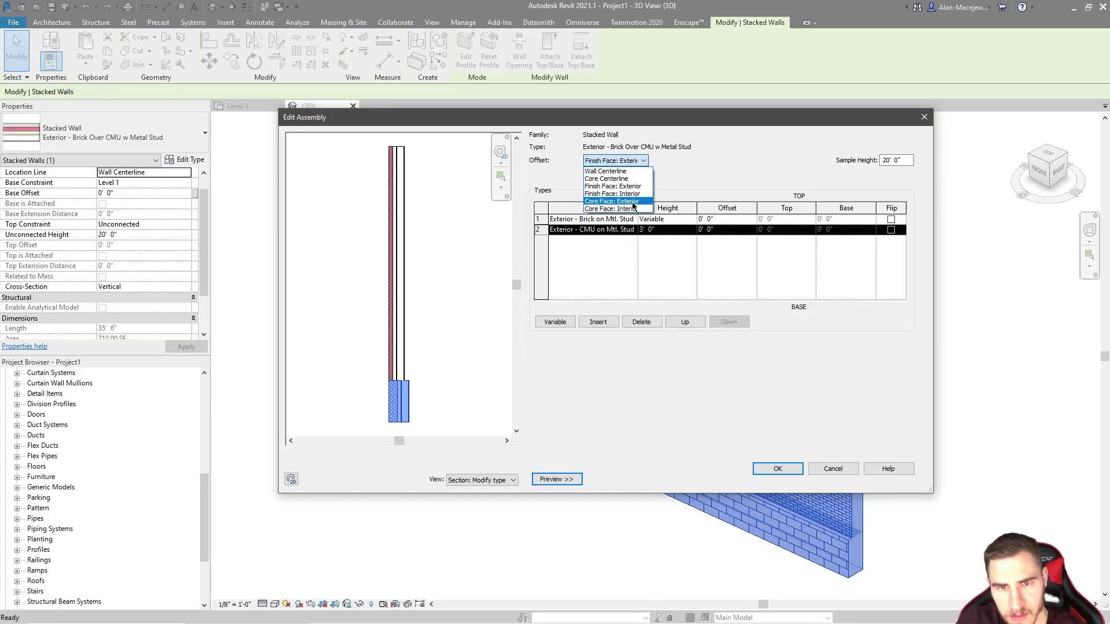
left_click(633, 202)
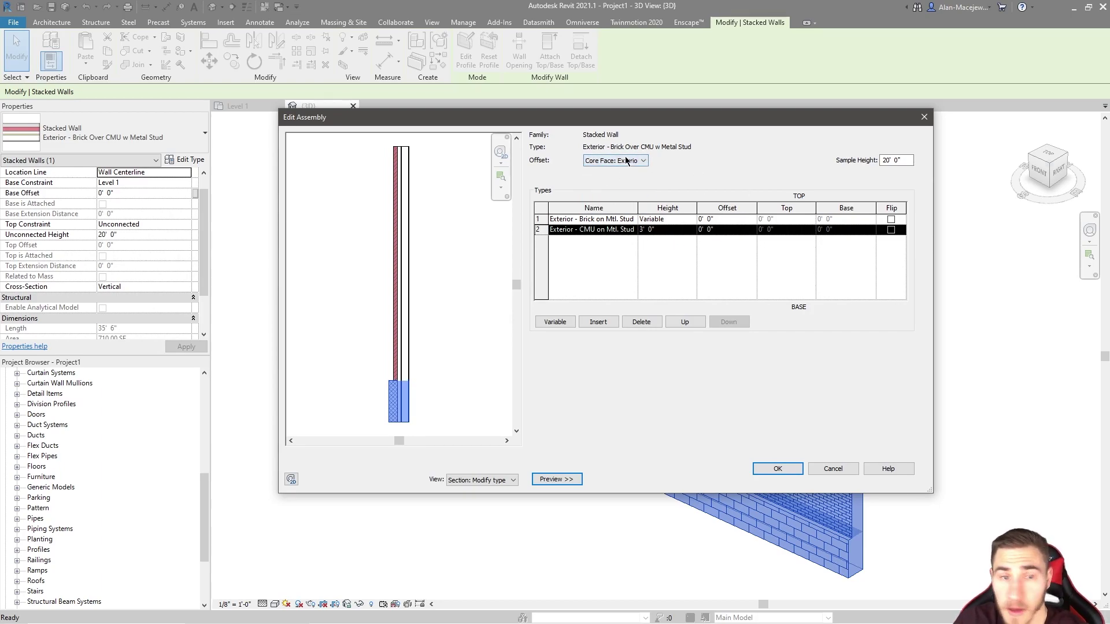
left_click(607, 161)
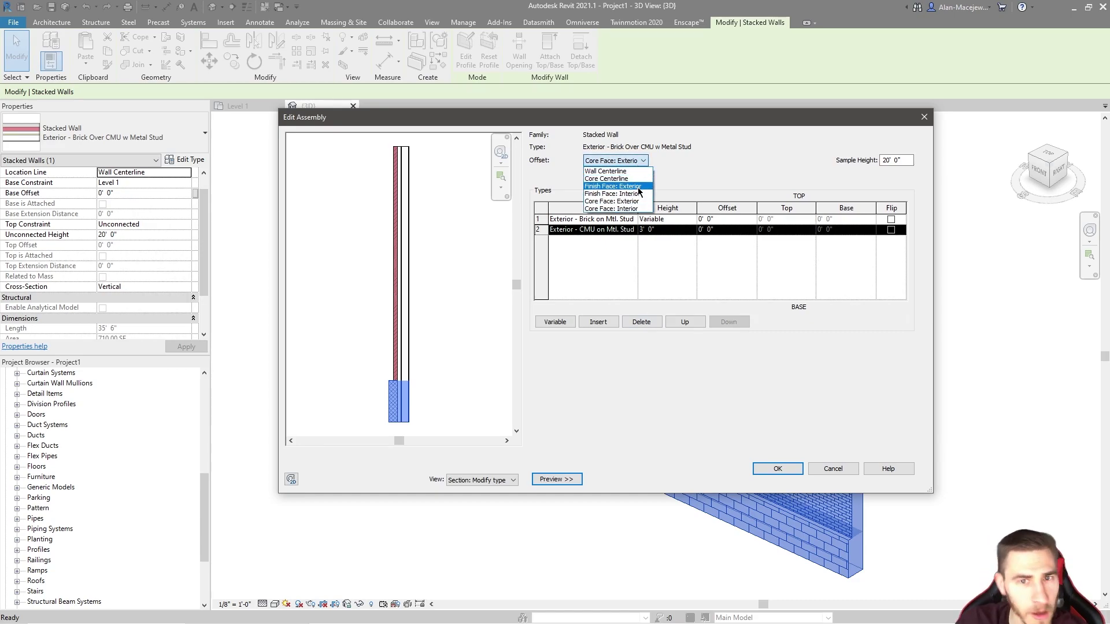
left_click(623, 162)
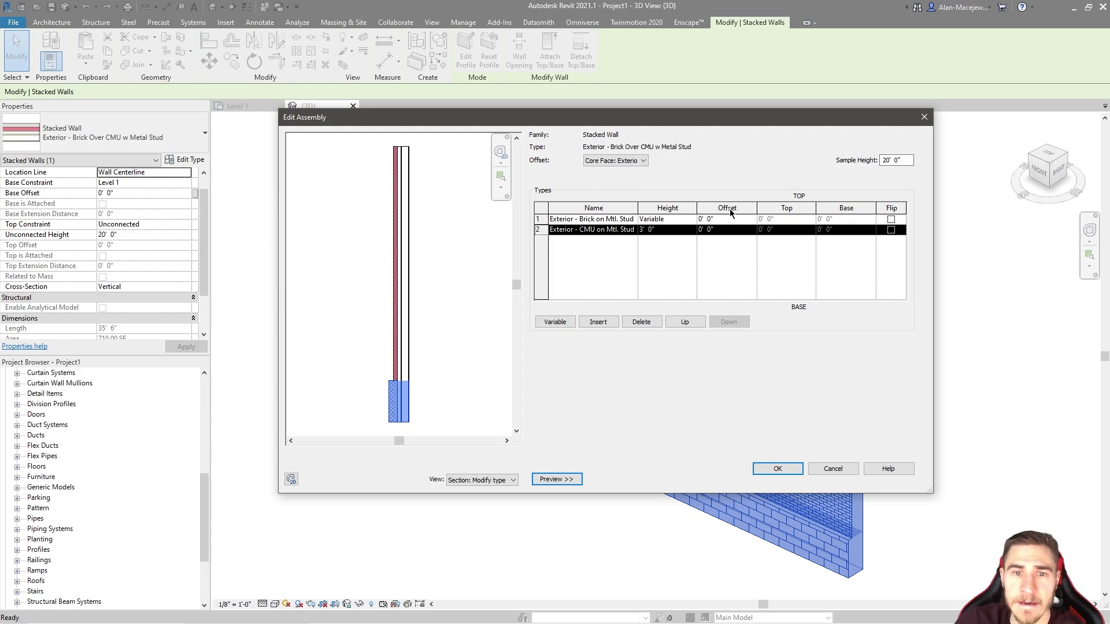
Preview the assembly with a sample height of 5' and return the sample height to 20'
double_click(901, 160)
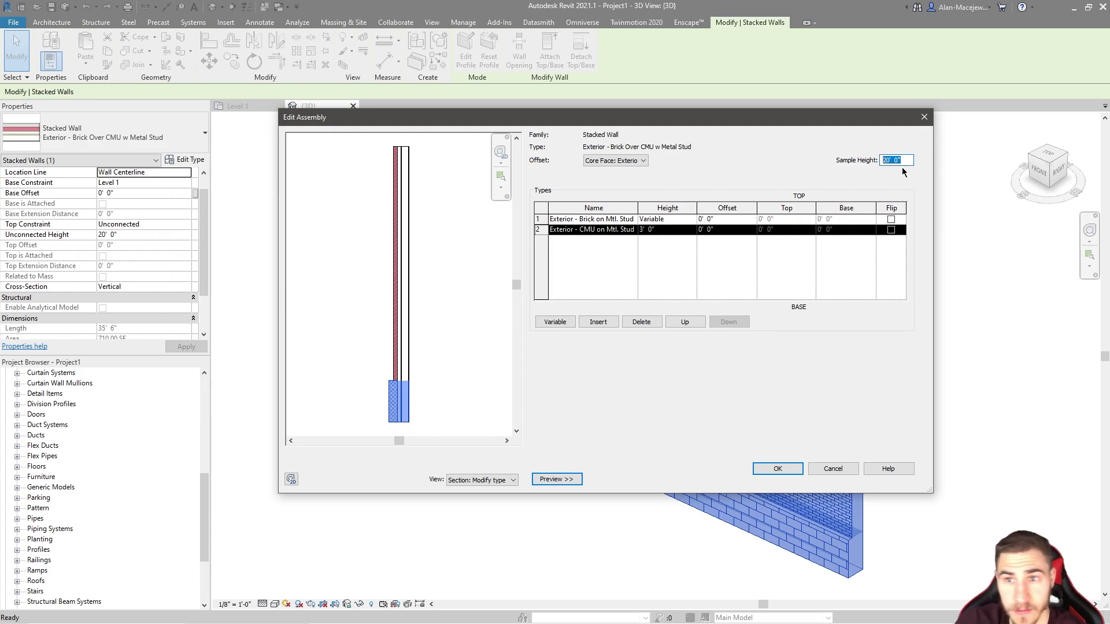
type("5")
key("Tab")
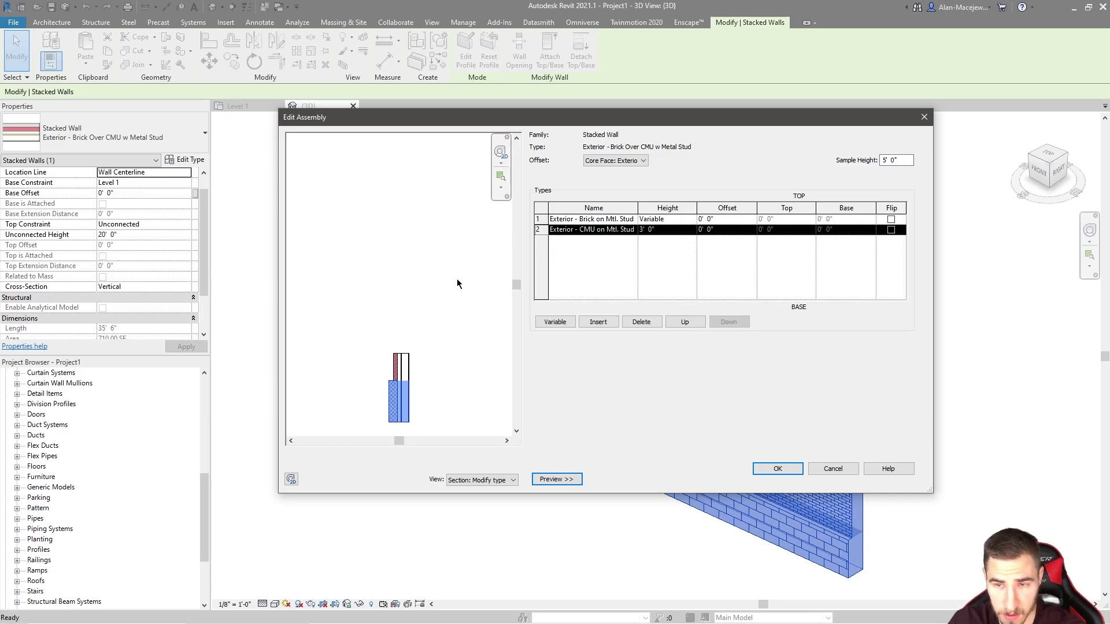
left_click_drag(897, 160, 839, 164)
type("20")
key("Tab")
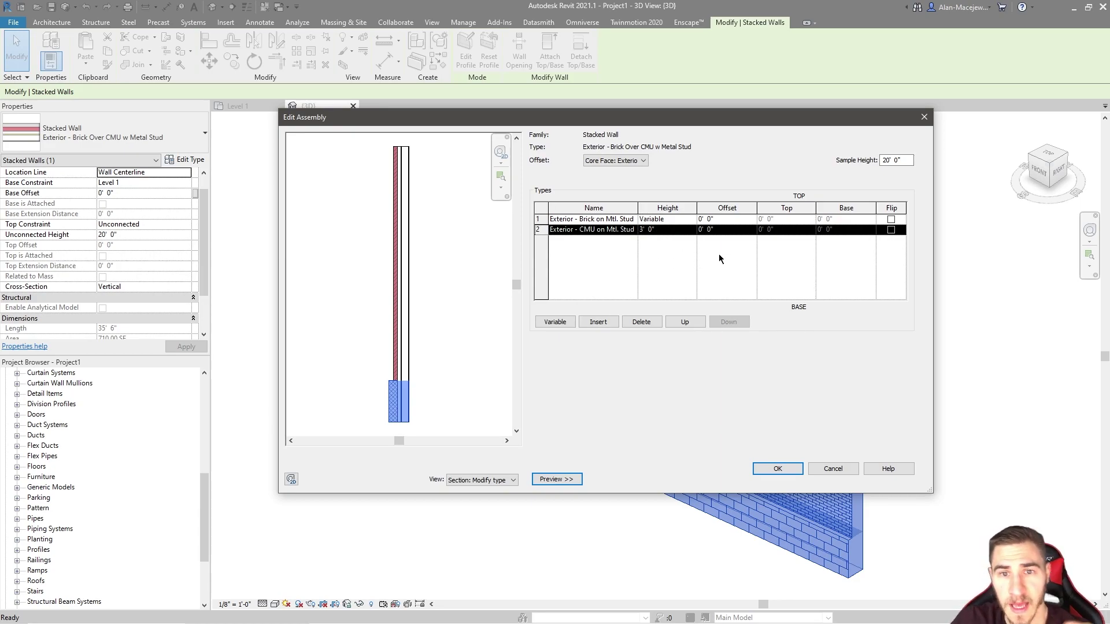
left_click(632, 220)
scroll(610, 254, "up", 2)
scroll(604, 266, "down", 2)
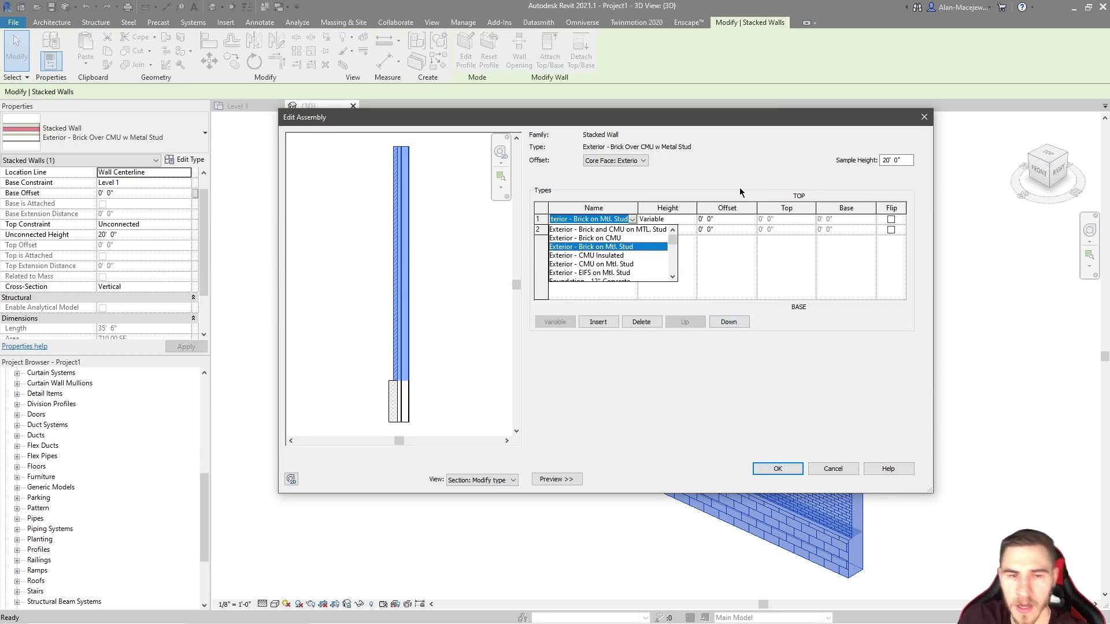
left_click(561, 264)
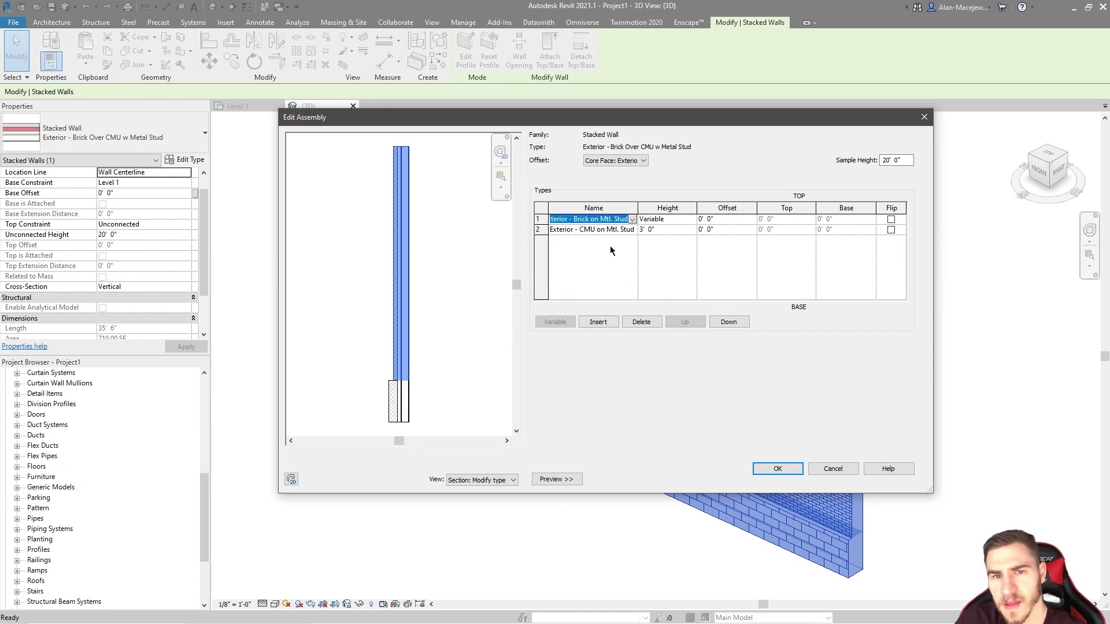
left_click(633, 219)
left_click(417, 254)
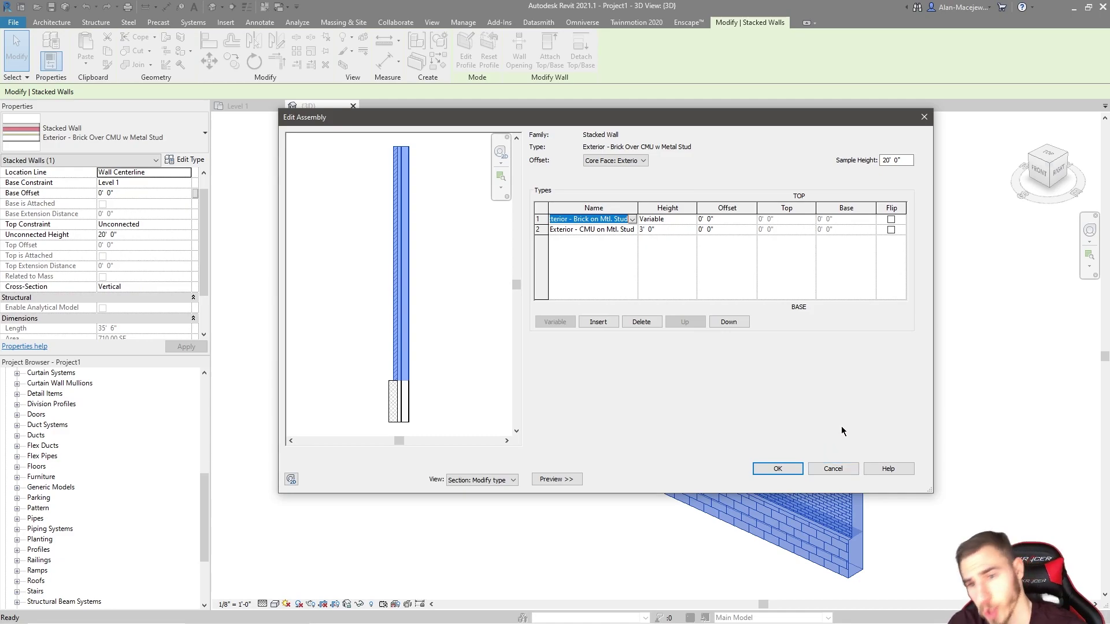
Set the assembly's upper wall type to Generic - 12" and its lower wall type to Exterior - Brick on Mtl. Stud
left_click(633, 220)
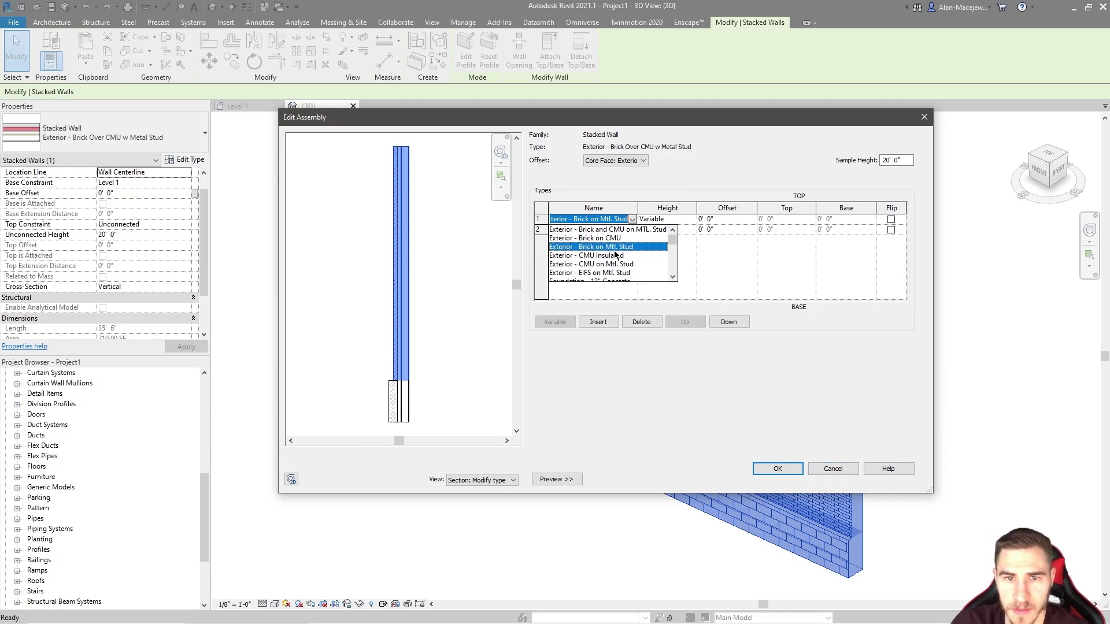
scroll(642, 248, "down", 3)
scroll(613, 250, "down", 2)
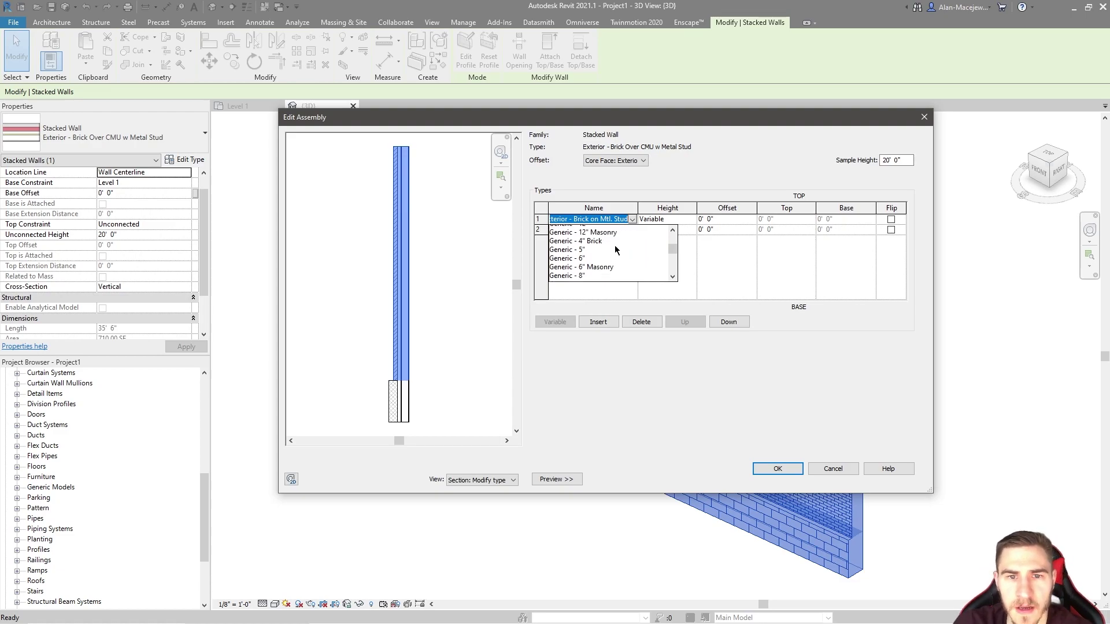
left_click(576, 270)
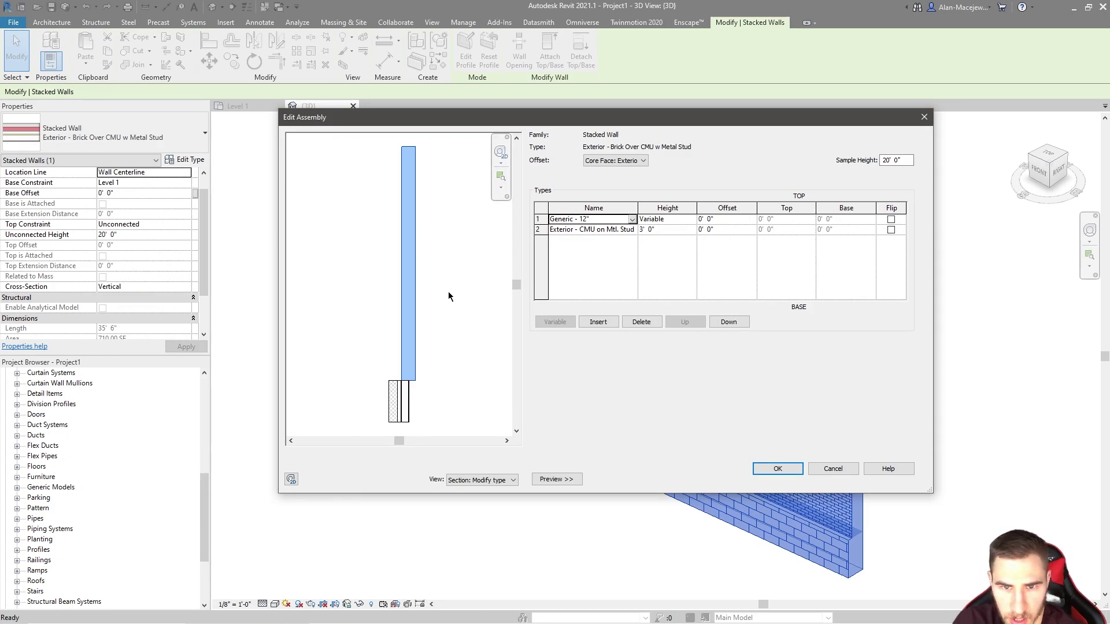
left_click(613, 229)
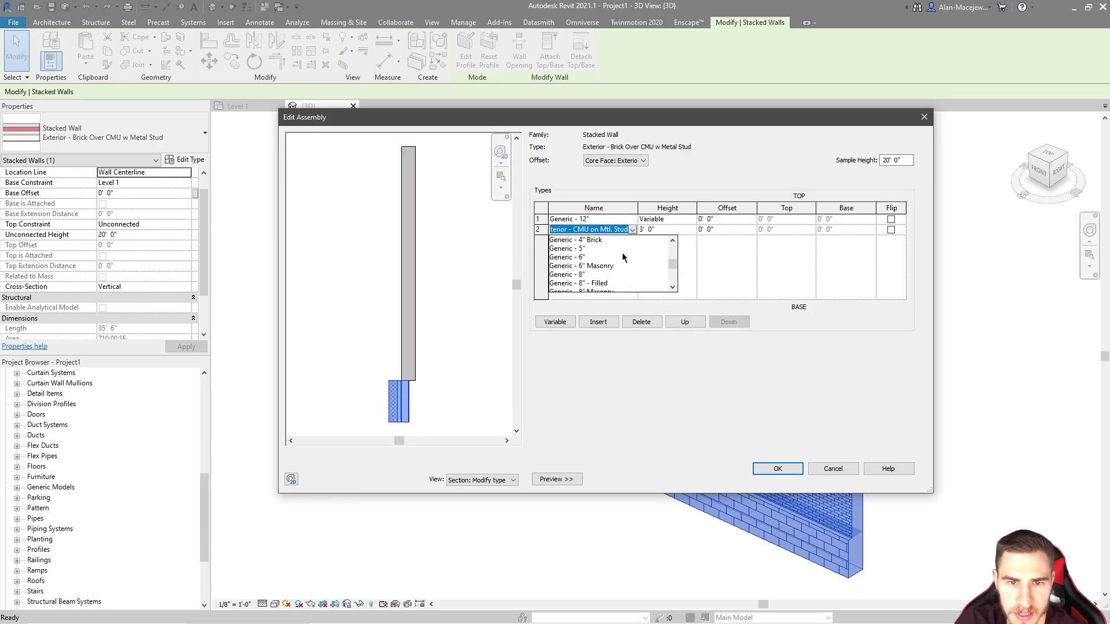
left_click(596, 257)
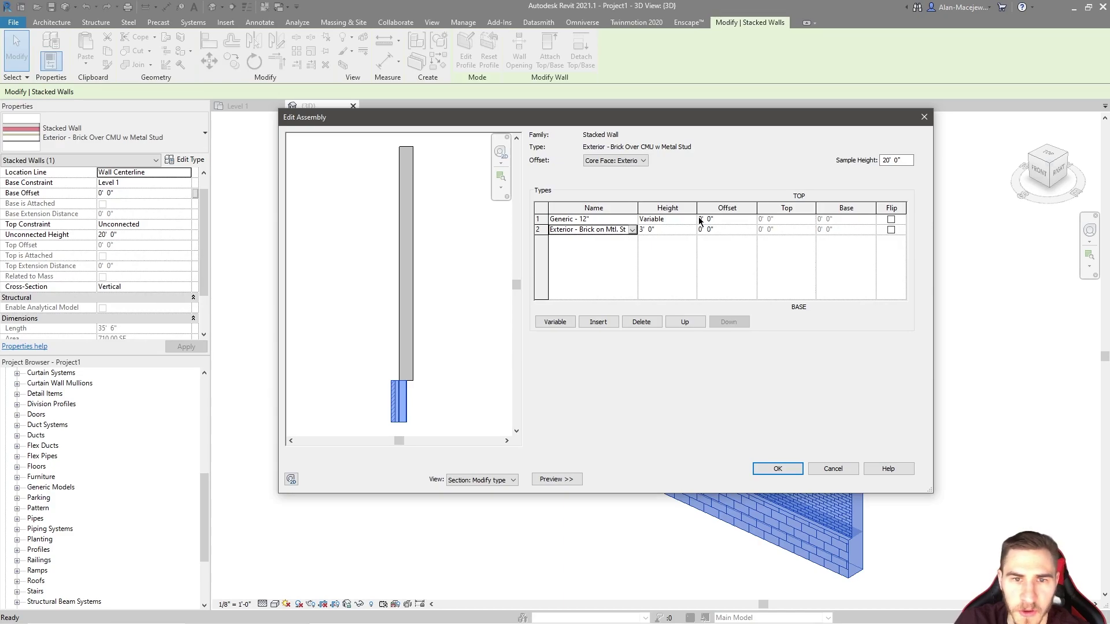
Highlight the Generic - 12" wall and examine how it aligns with the brick wall below in the section preview
left_click(607, 221)
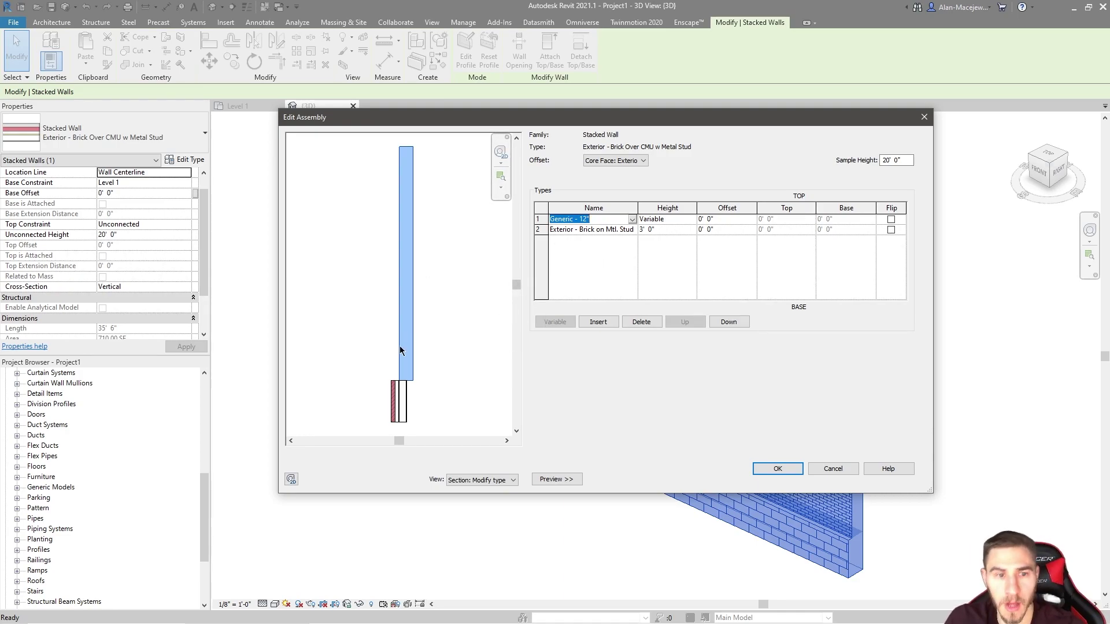
scroll(403, 393, "up", 4)
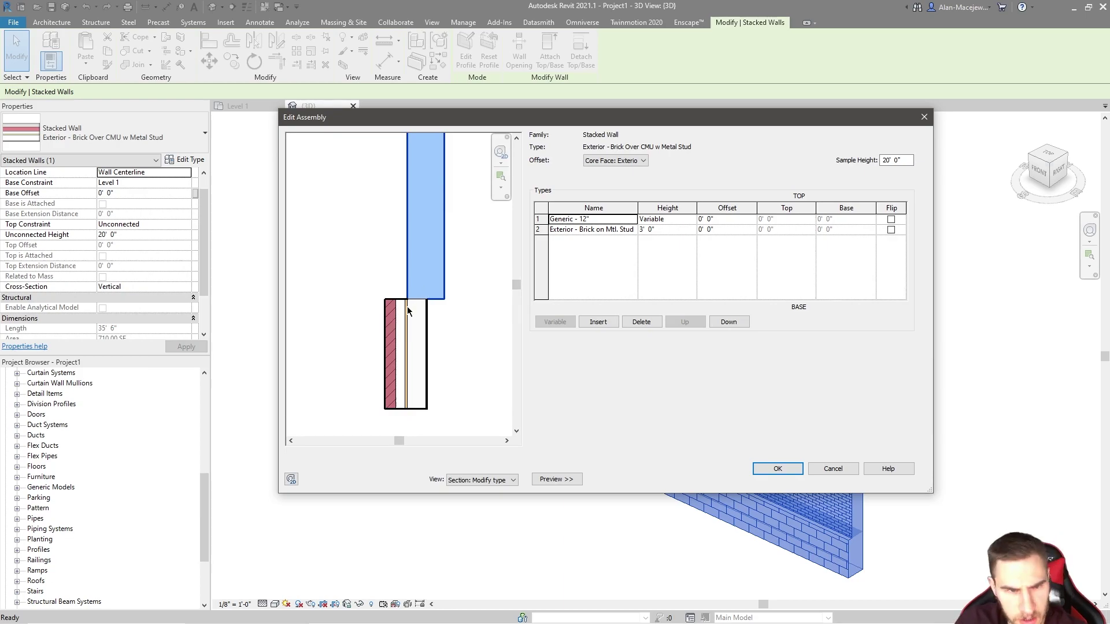
scroll(408, 303, "up", 4)
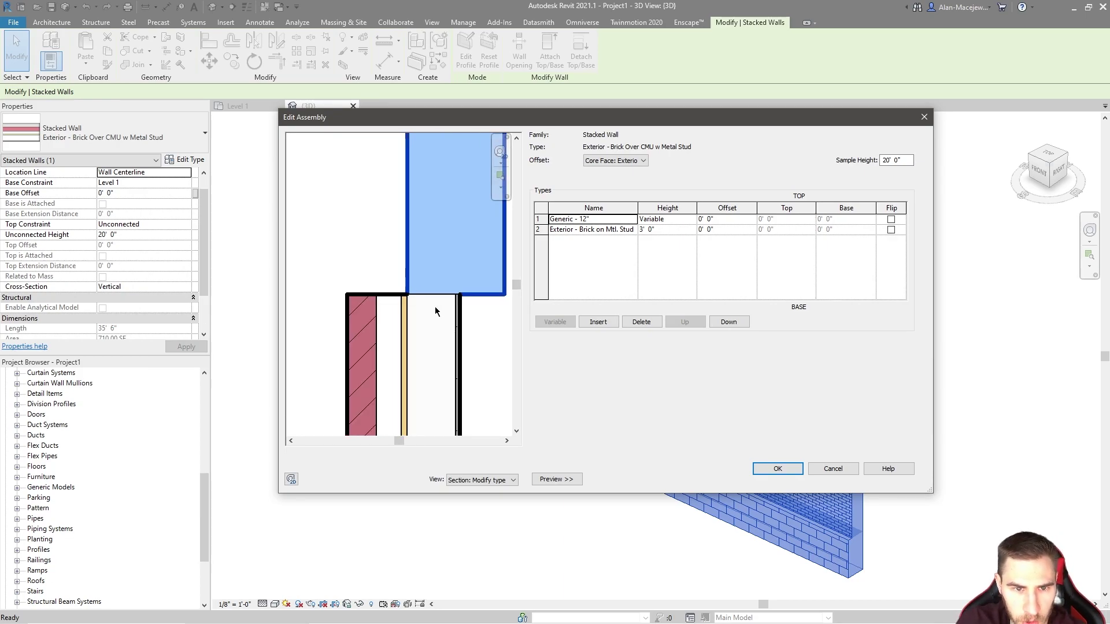
scroll(409, 275, "down", 3)
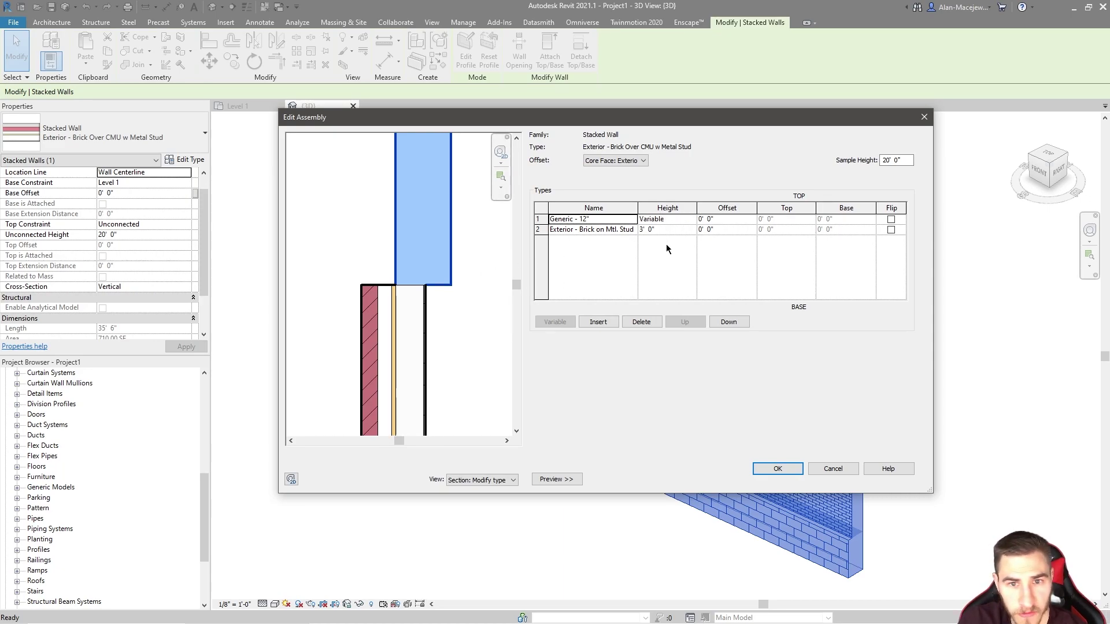
Set the height of the lower Exterior - Brick on Mtl. Stud wall to 5'
left_click(657, 228)
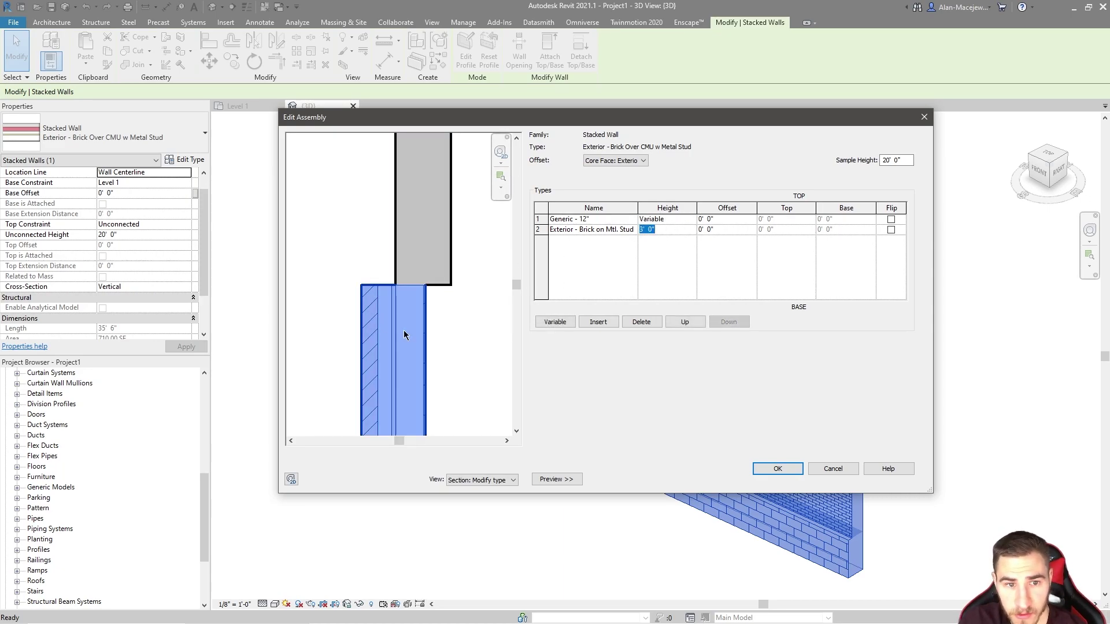
type("5")
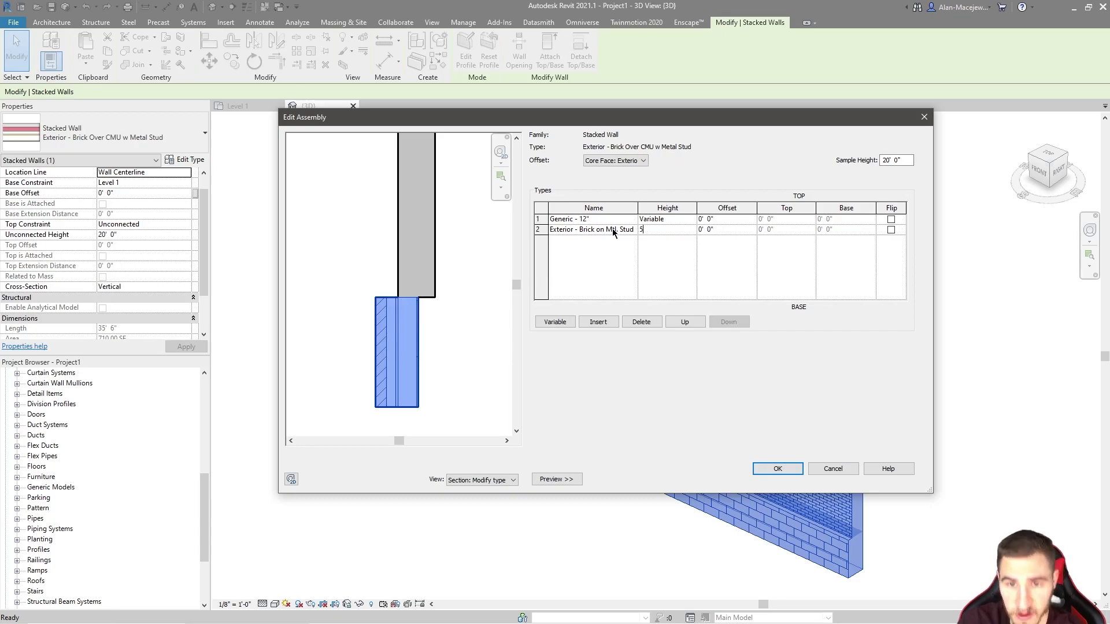
key("Return")
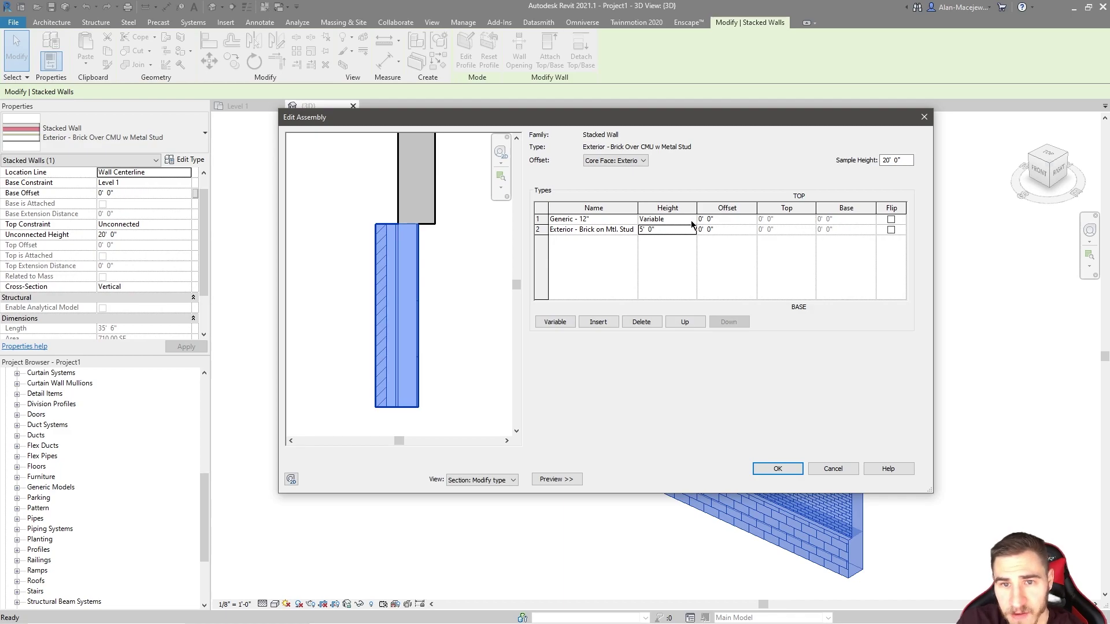
Highlight the variable-height Generic - 12" wall and set the lower brick wall's height back to 3'
left_click(650, 219)
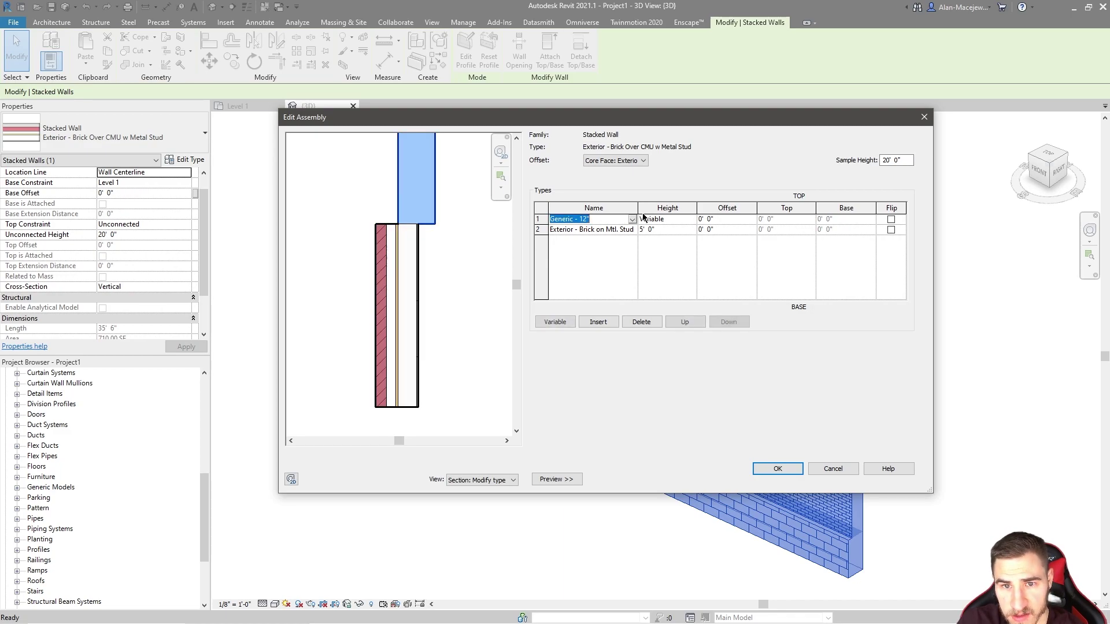
left_click(666, 229)
left_click(679, 227)
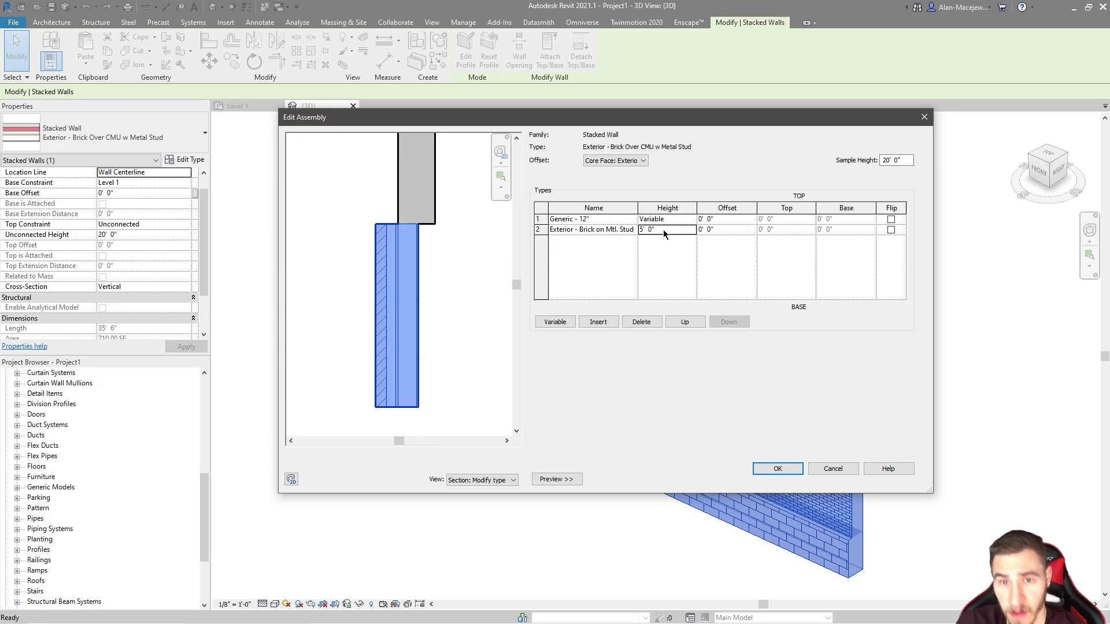
type("3")
key("Return")
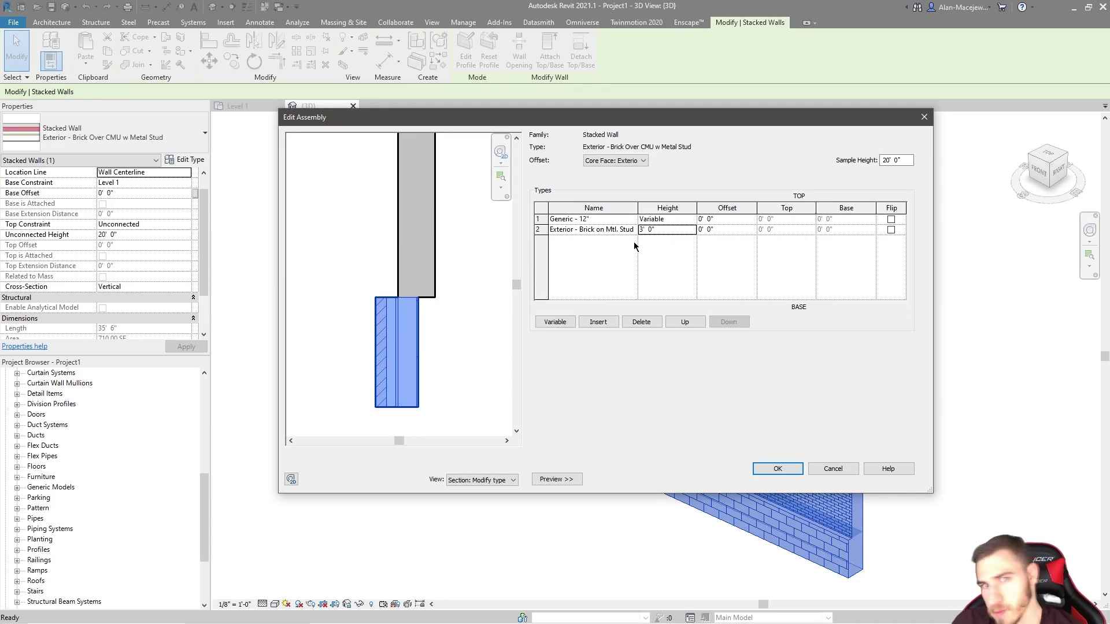
Move the Exterior - Brick on Mtl. Stud wall above the Generic - 12" wall and highlight each wall in turn
left_click(556, 230)
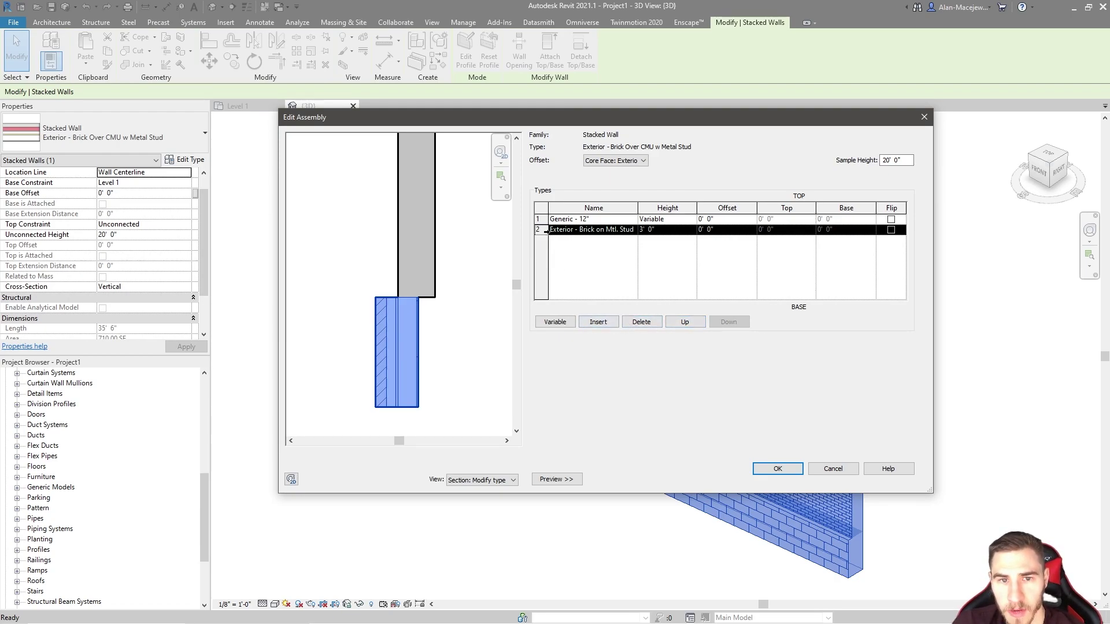
left_click(682, 321)
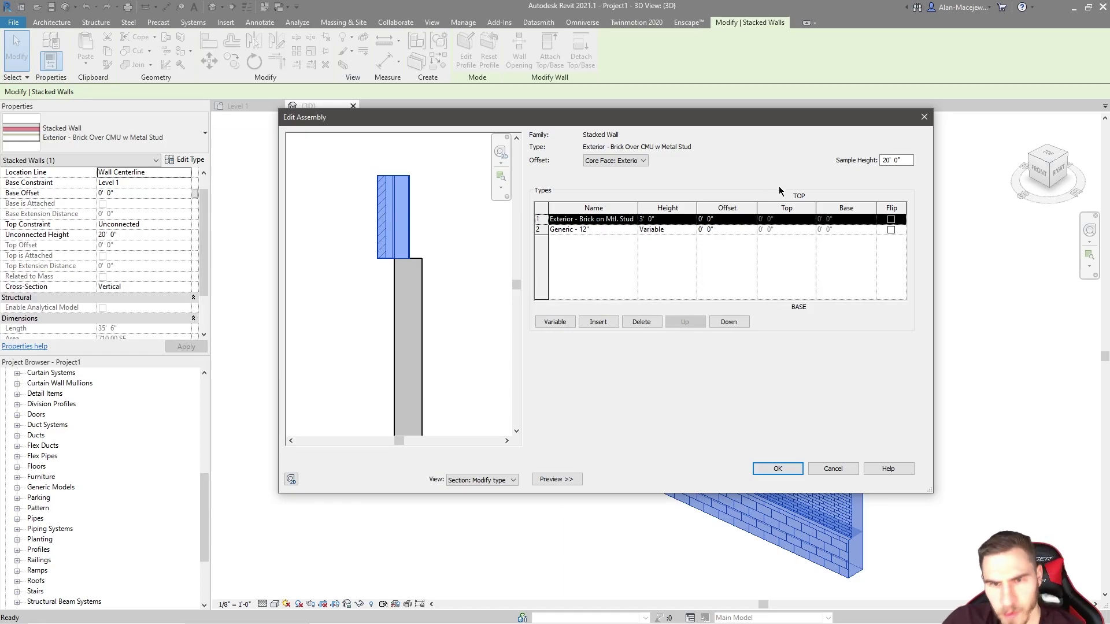
left_click(650, 226)
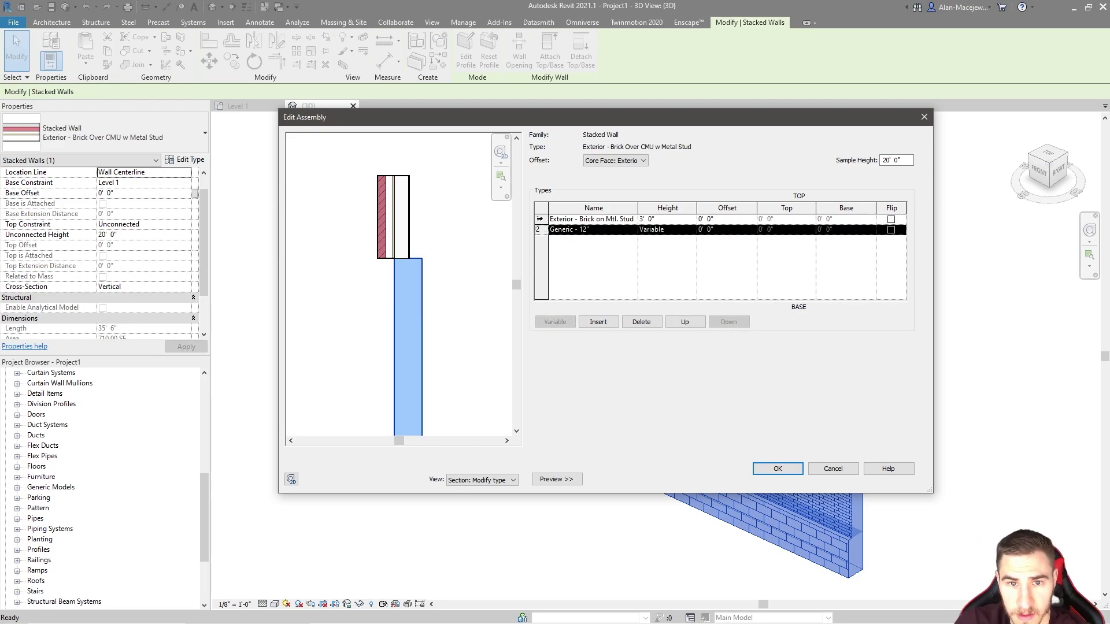
key("Up")
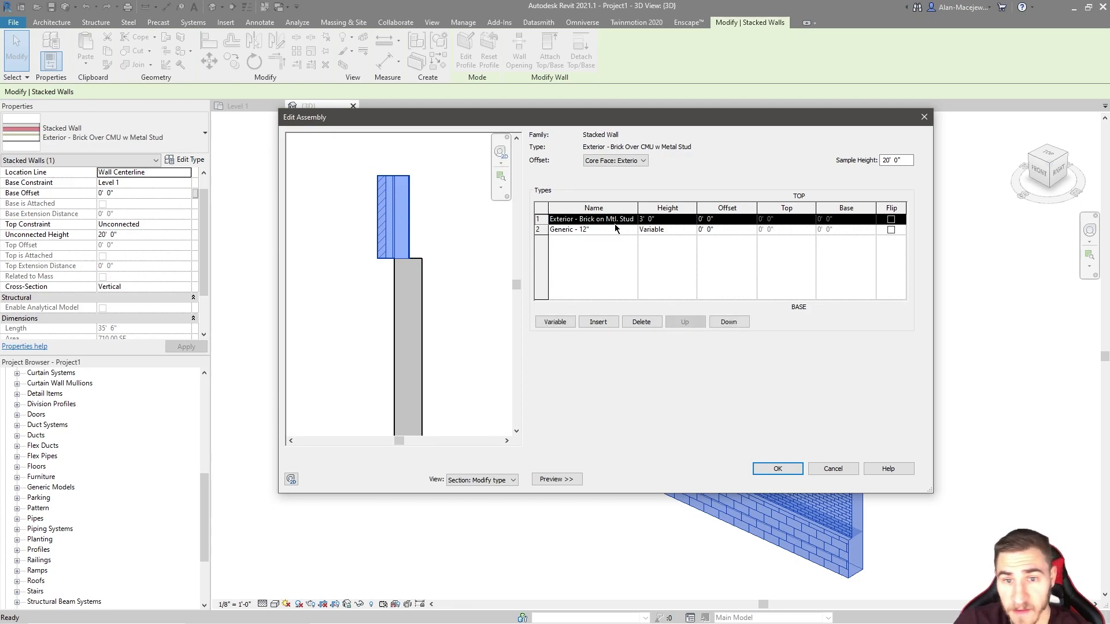
Insert another Exterior - Brick on Mtl. Stud wall into the assembly and delete it again
left_click(613, 325)
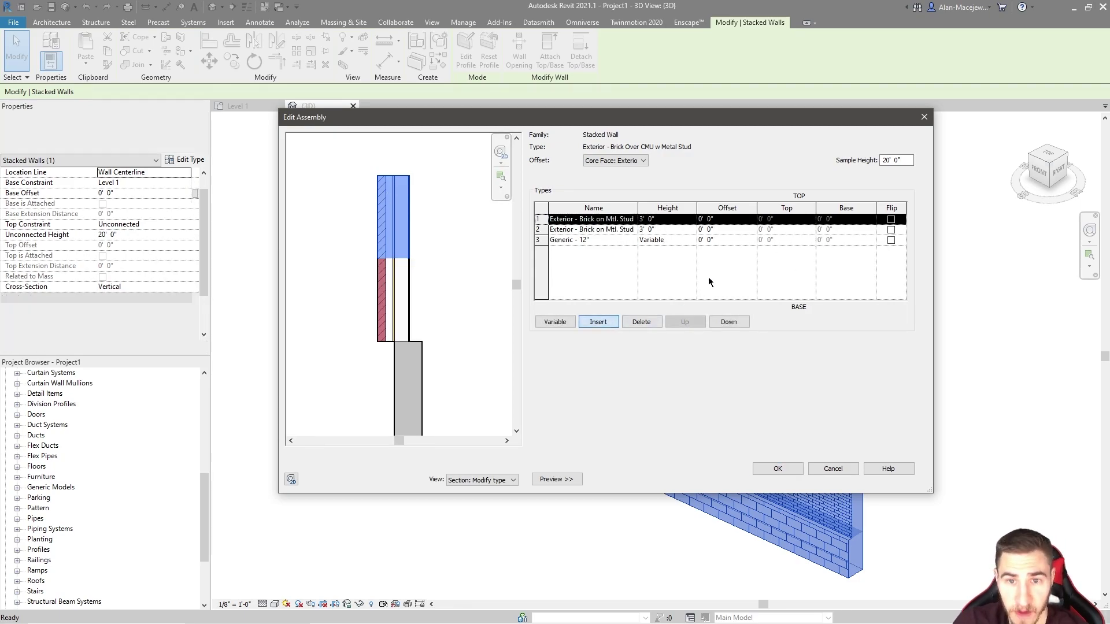
left_click(730, 321)
left_click(640, 322)
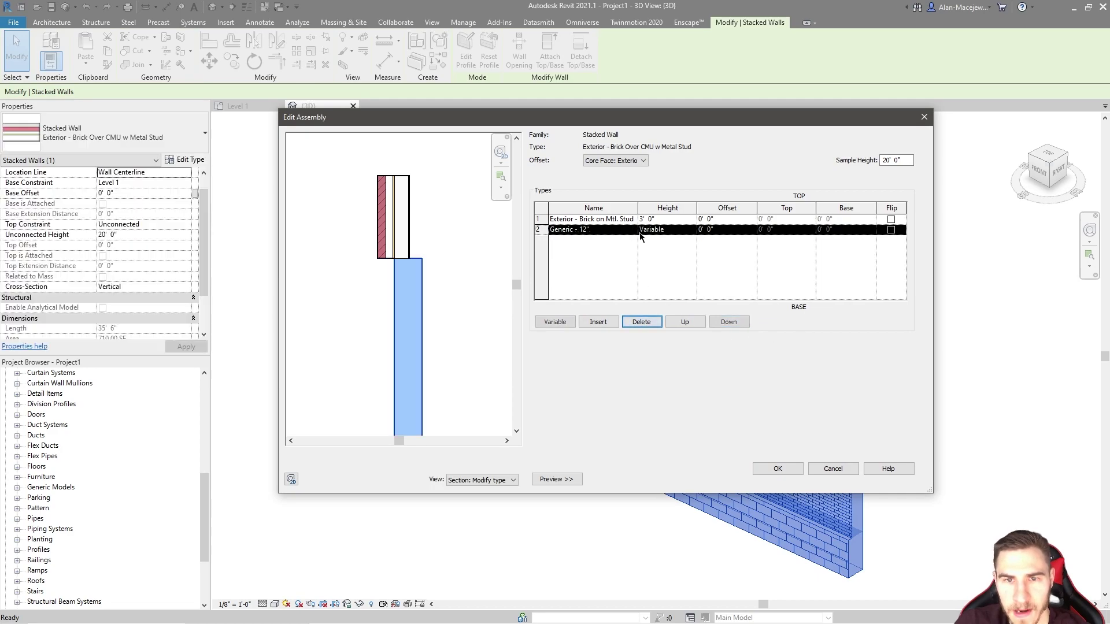
Make the upper Exterior - Brick on Mtl. Stud wall the variable-height wall and inspect the junction with the wall below
left_click(540, 219)
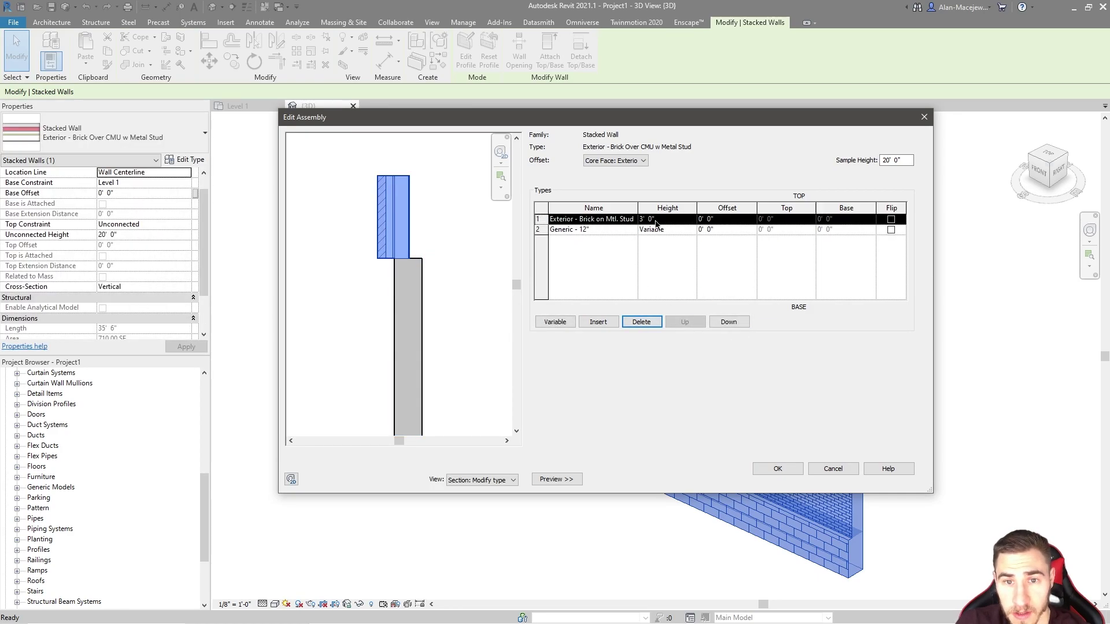
left_click(556, 322)
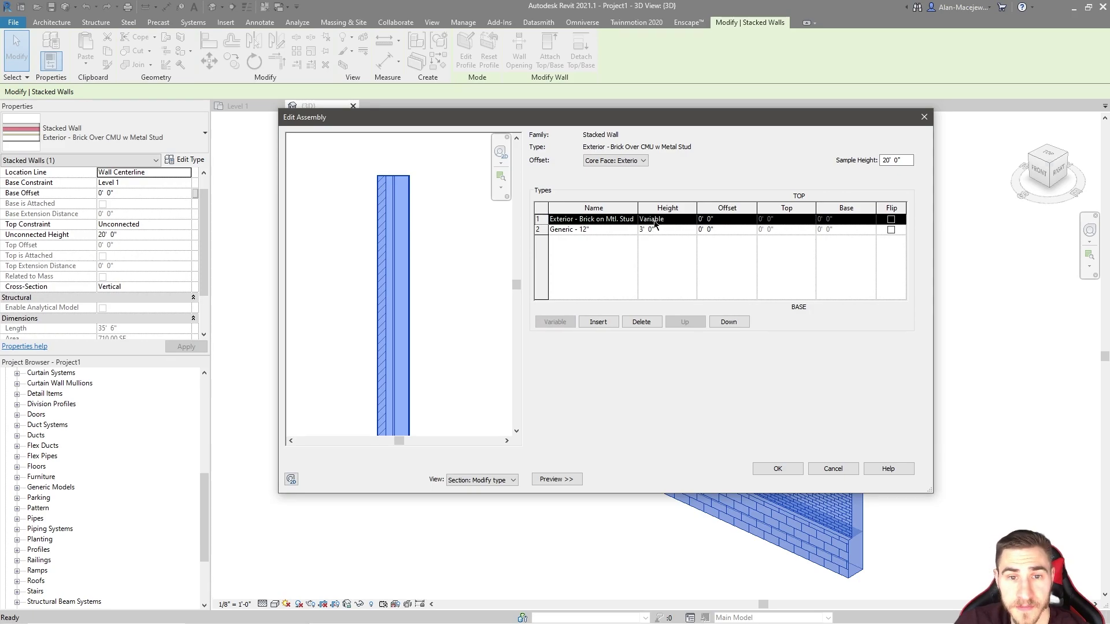
scroll(390, 311, "down", 3)
scroll(414, 344, "up", 3)
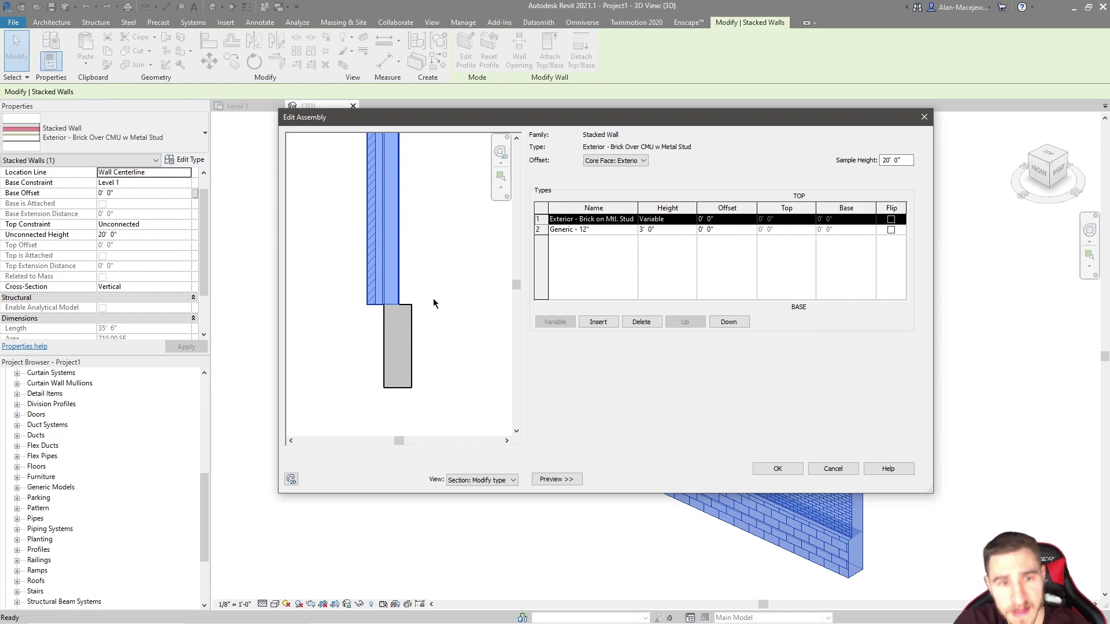
scroll(433, 299, "up", 3)
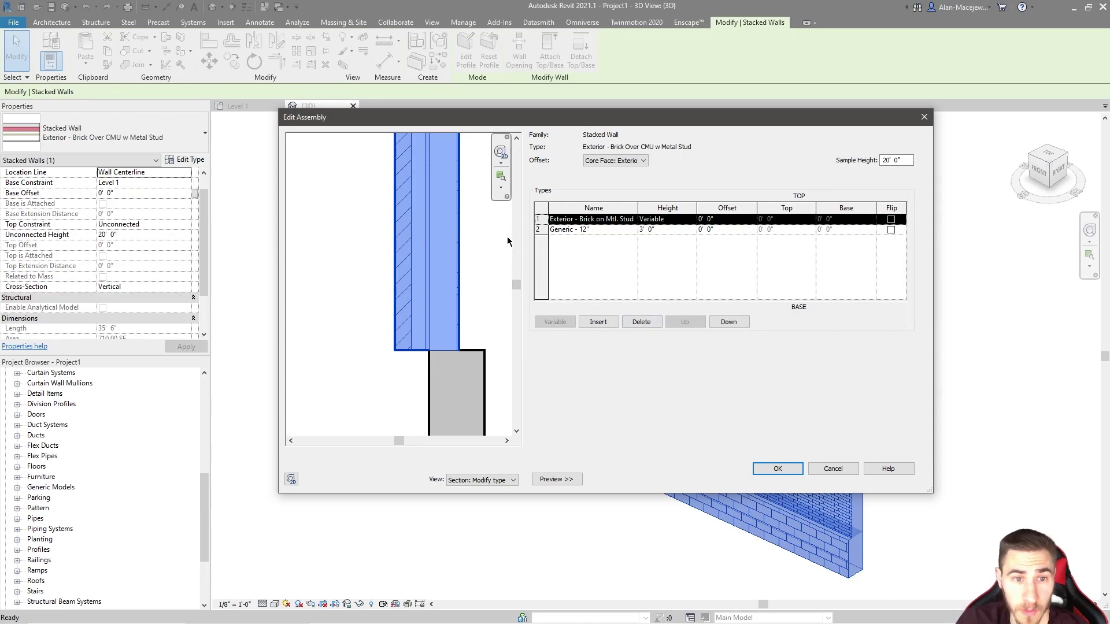
Set the offset of the upper Exterior - Brick on Mtl. Stud wall to -4"
left_click(544, 230)
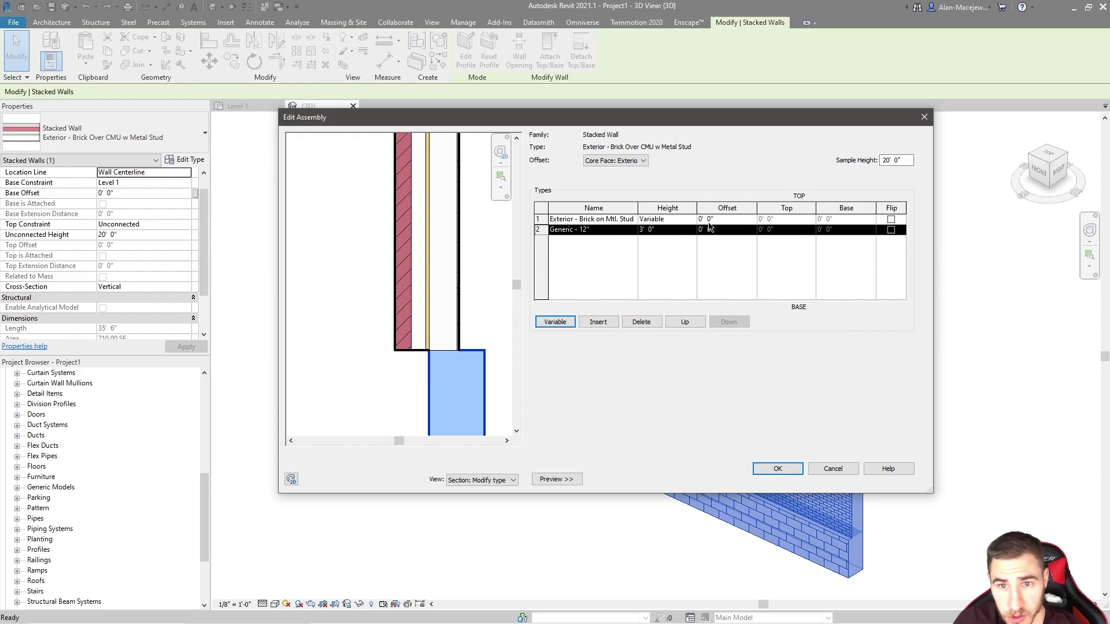
left_click(579, 219)
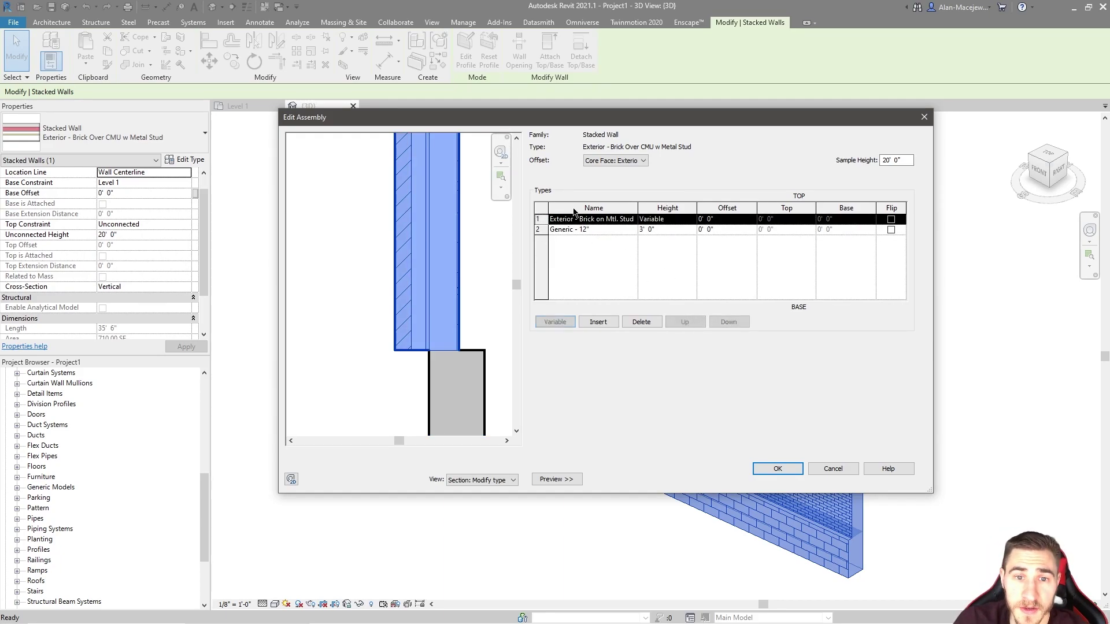
left_click(731, 219)
type("-4")
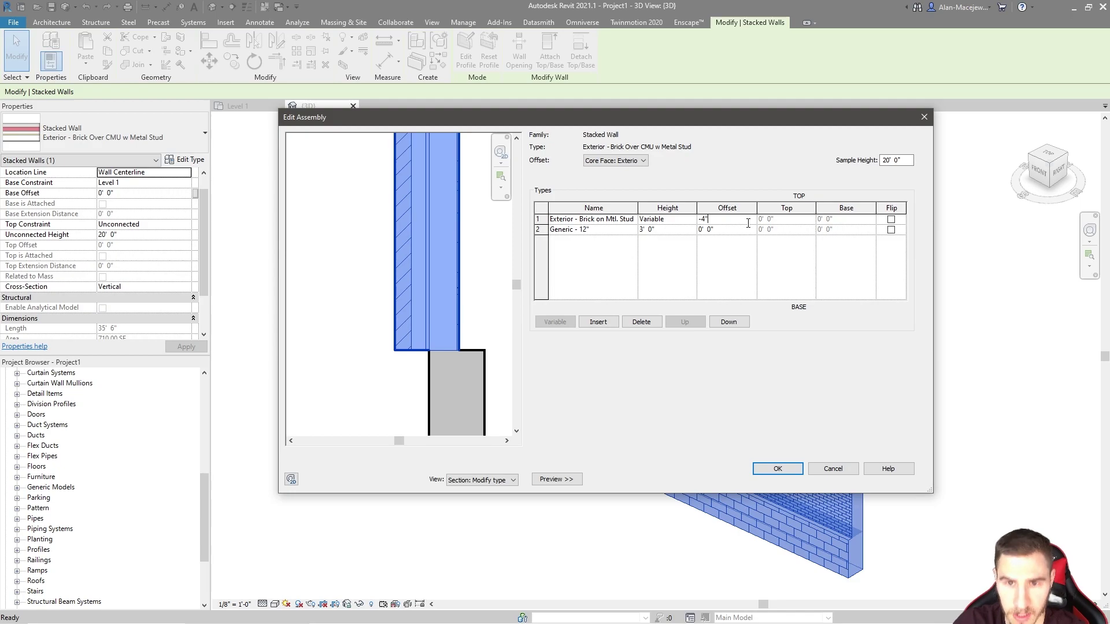
key("Return")
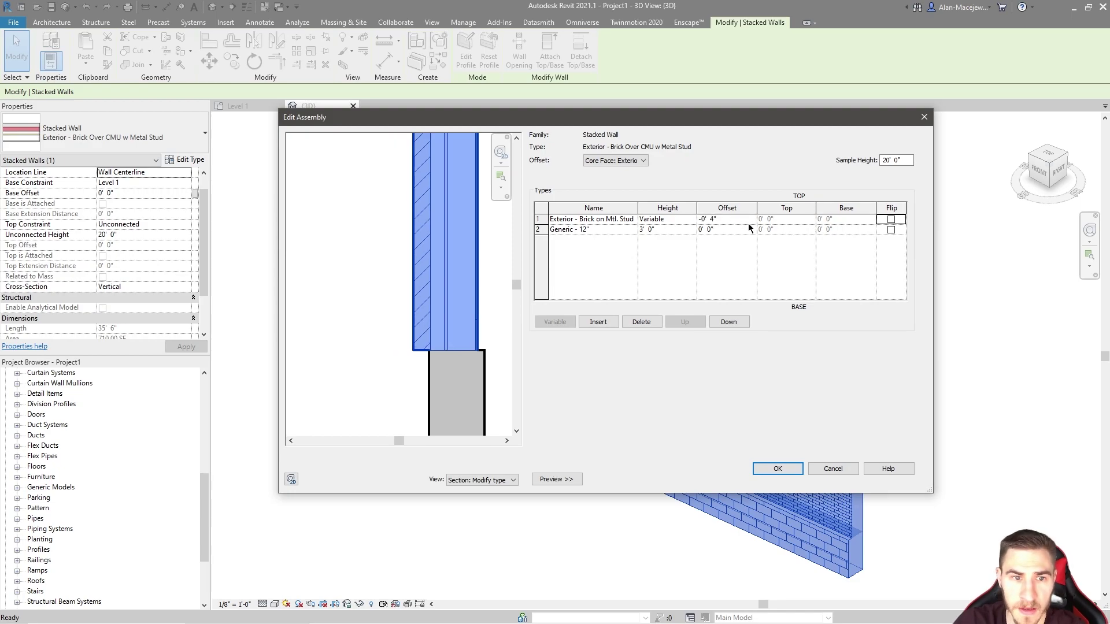
Set the upper brick wall's offset to -5"
left_click(725, 221)
type("-5\"")
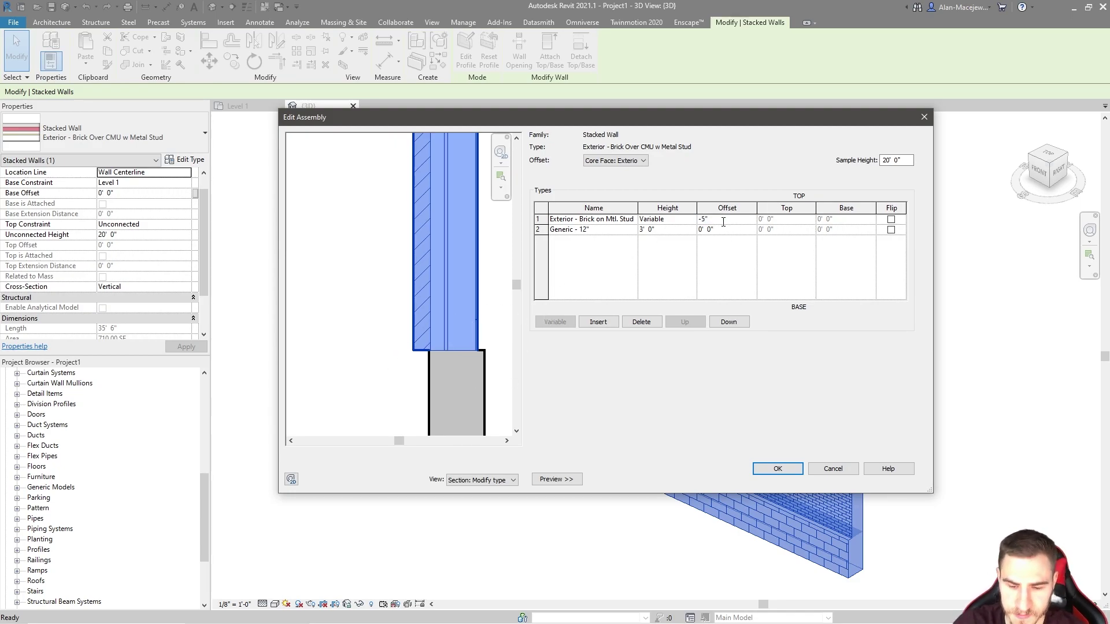
key("Return")
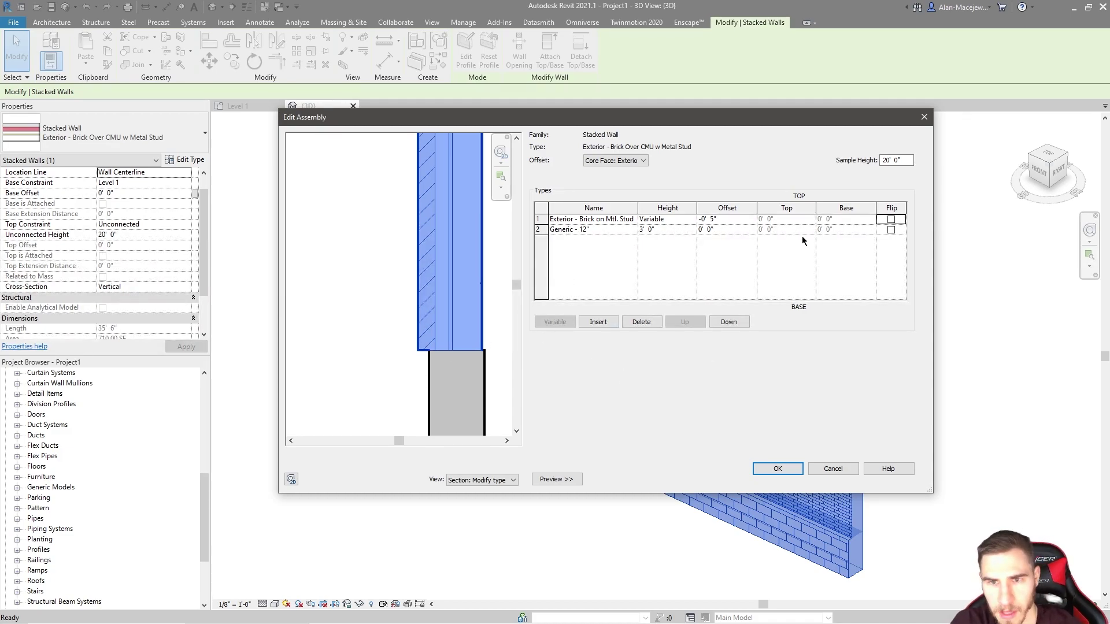
Set the offset of the upper Exterior - Brick on Mtl. Stud wall to -6 1/8"
left_click(727, 219)
type("6 1/8\"")
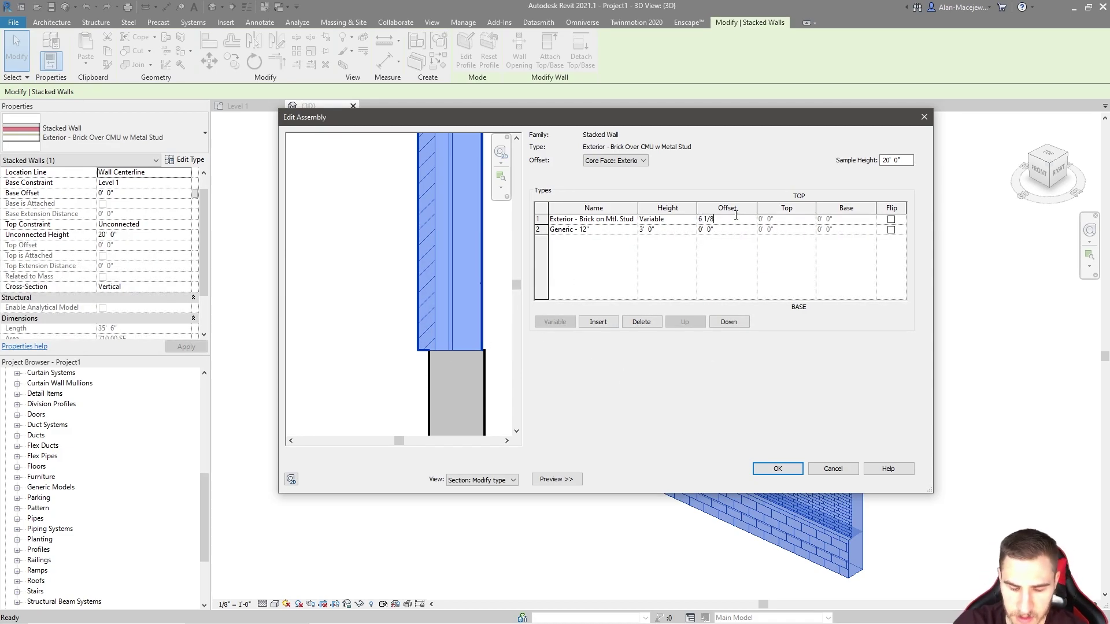
key("Return")
left_click(738, 218)
type("-0' 6")
type(" 1/8")
type("\"")
key("Return")
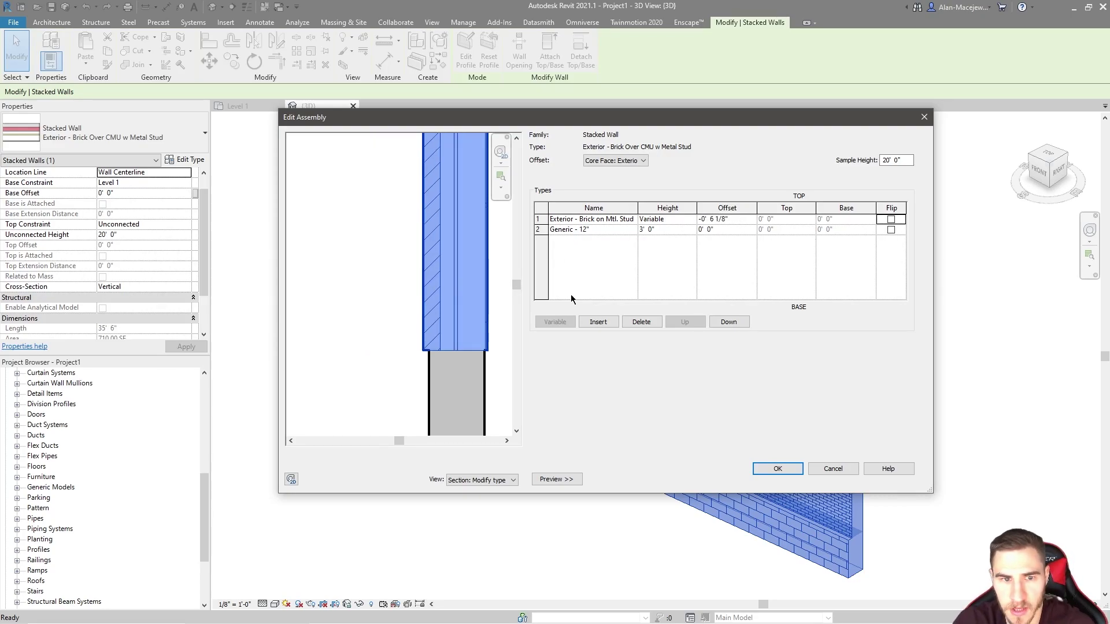
Try offsets of -6 1/2" and -7" for the upper Exterior - Brick on Mtl. Stud wall
left_click(743, 220)
type("6.5\"")
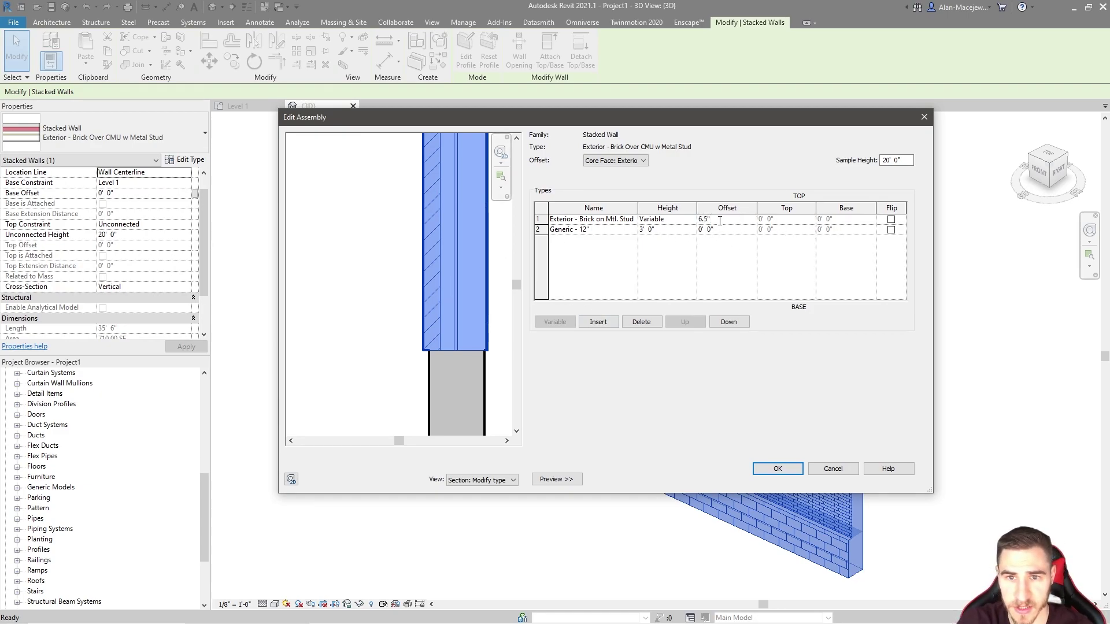
key("Return")
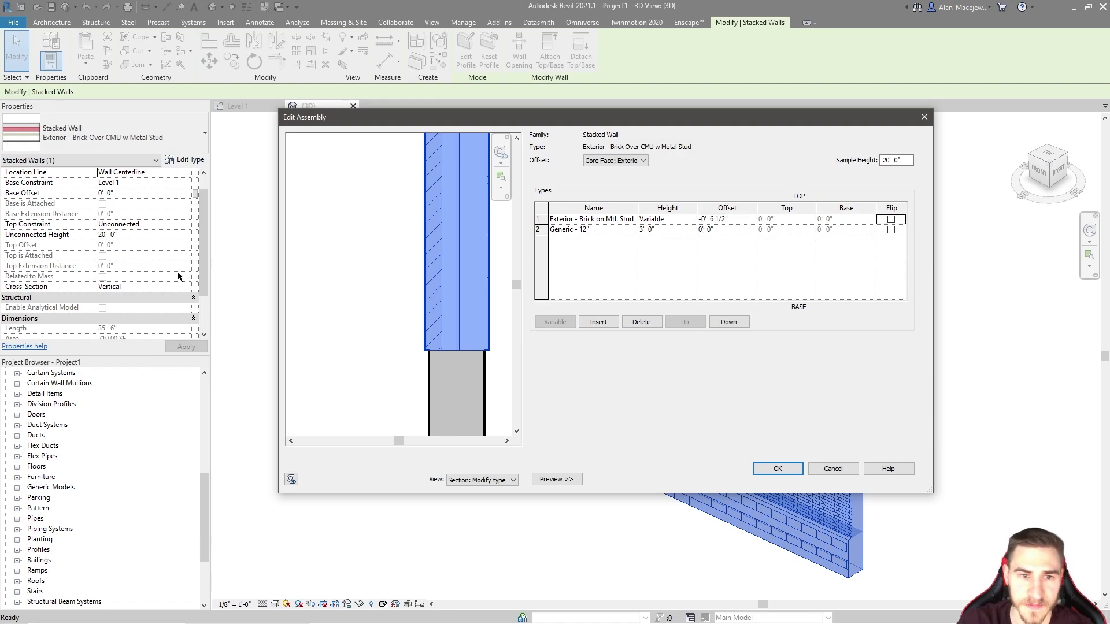
left_click(741, 219)
type("-7\"")
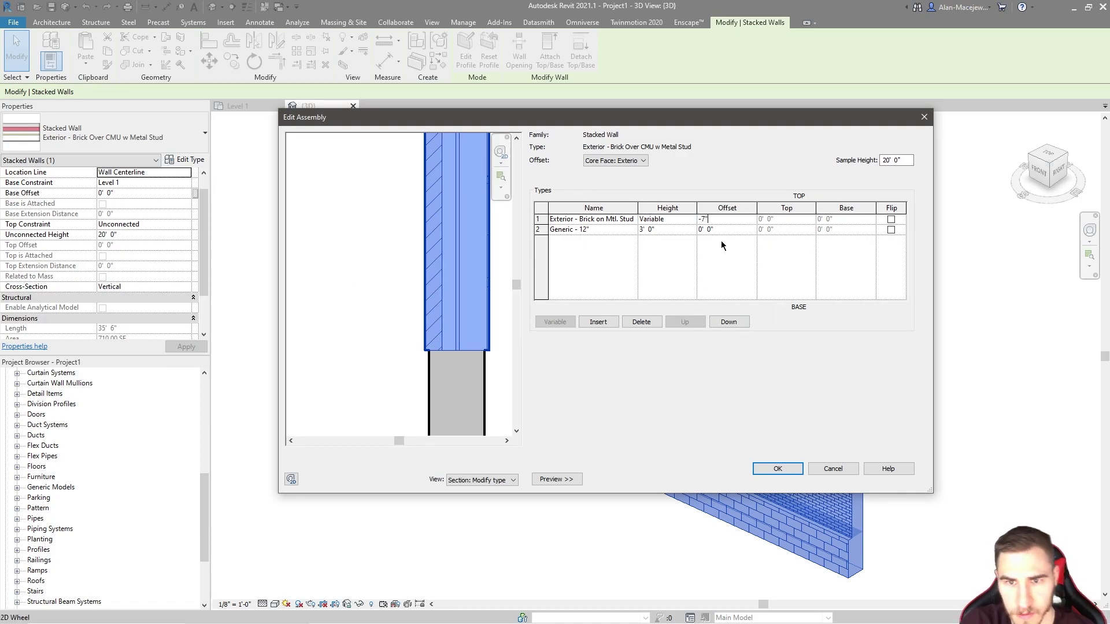
key("Return")
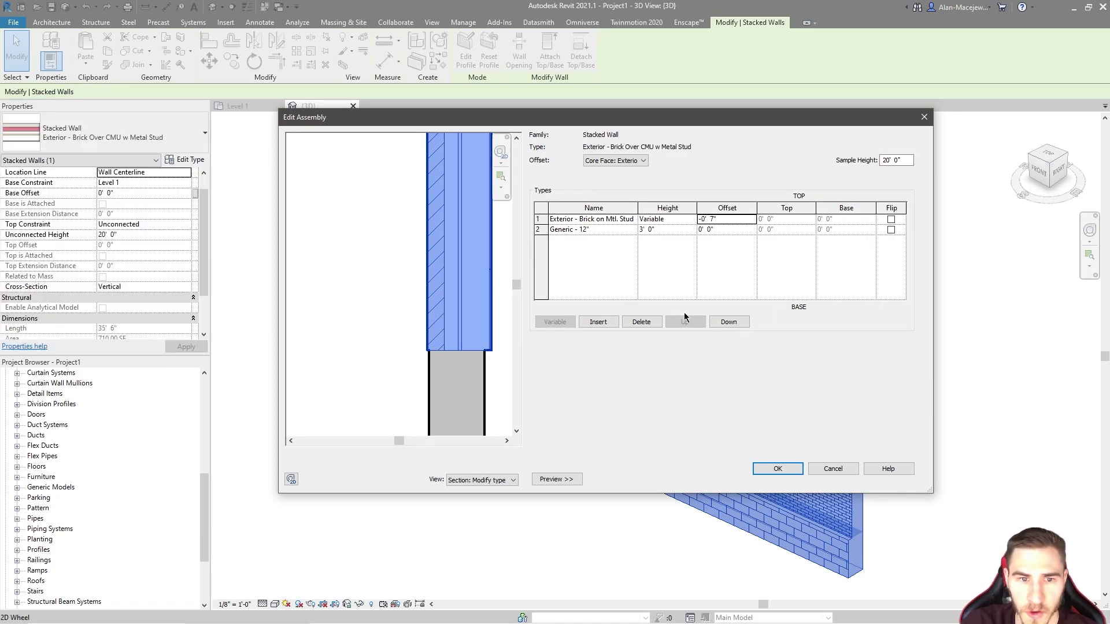
scroll(441, 327, "down", 2)
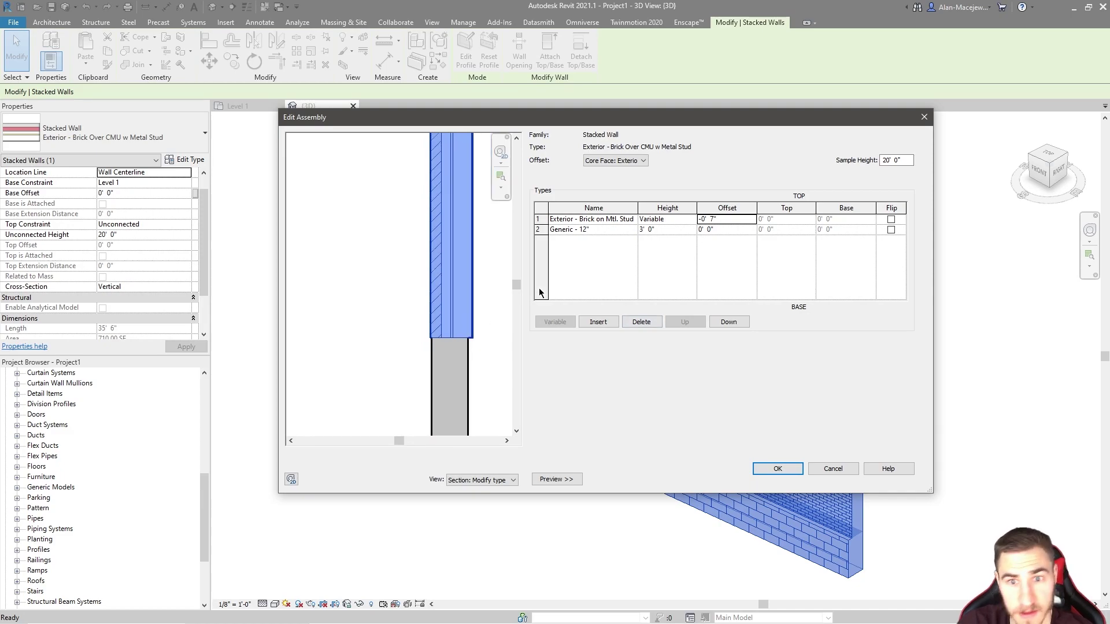
Try offsets of -7 1/8" and -7 3/4" for the upper Exterior - Brick on Mtl. Stud wall
left_click(722, 222)
type("7")
key("BackSpace")
type("-0'  7")
type(" 1/8")
key("Return")
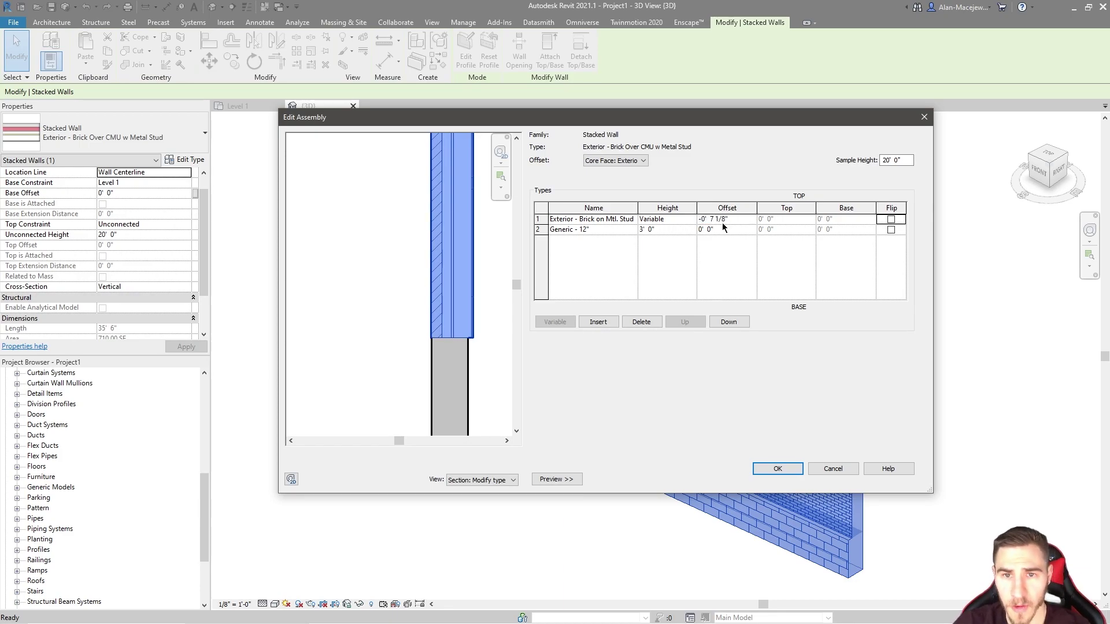
left_click(722, 219)
type("-7 3/4")
key("Return")
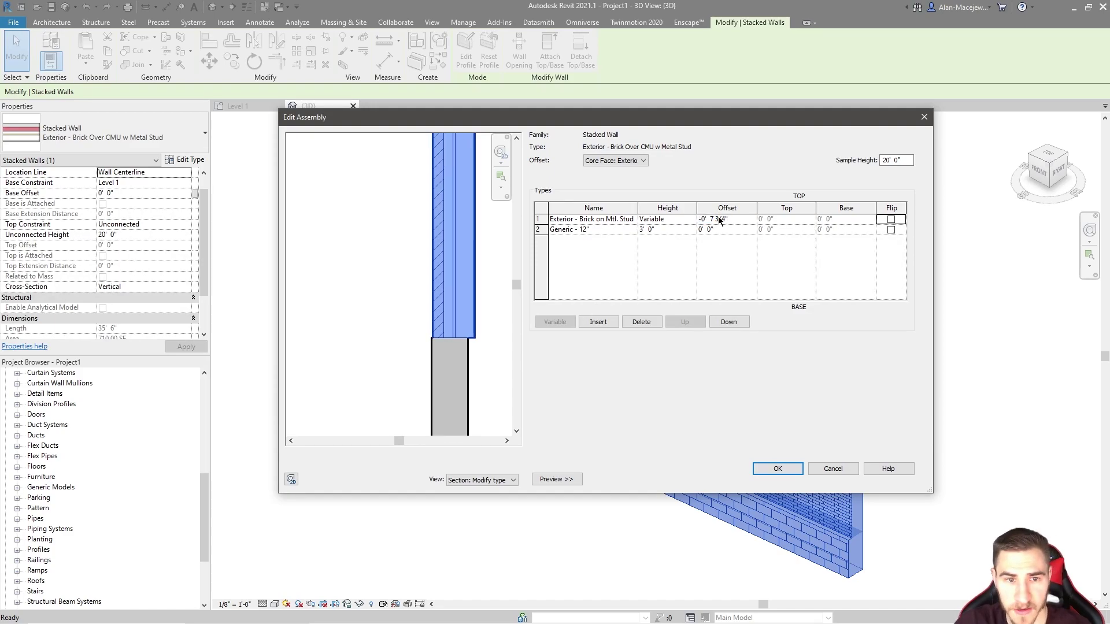
Set the upper brick wall's offset to -7 3/8" and check its alignment with the wall below
left_click(730, 219)
left_click(723, 218)
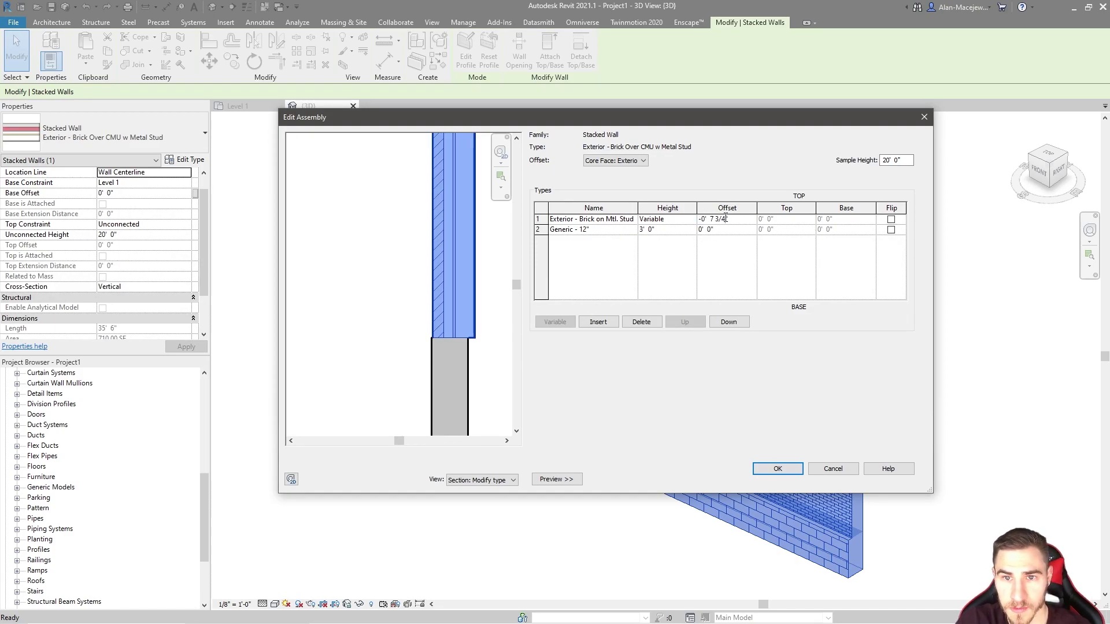
key("BackSpace")
type("8")
key("Return")
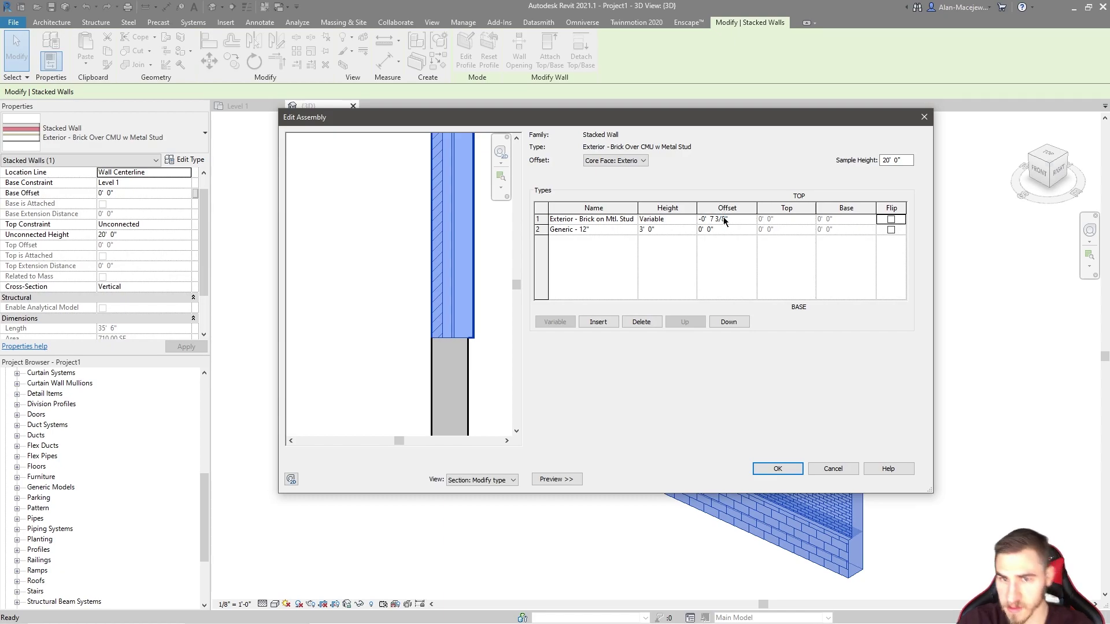
scroll(457, 346, "up", 2)
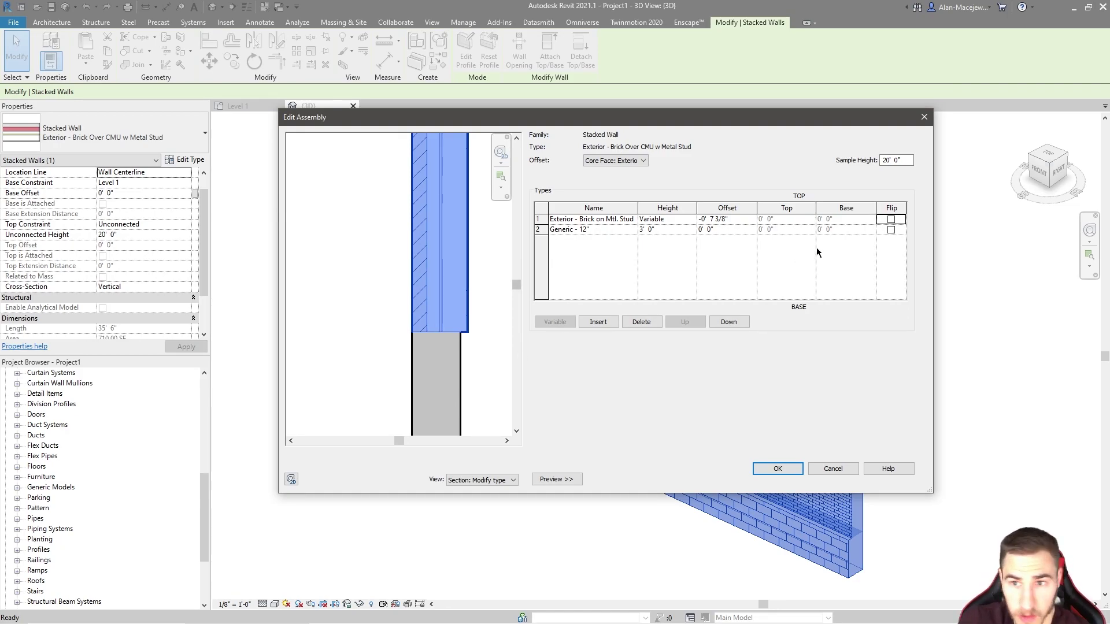
Flip the upper Exterior - Brick on Mtl. Stud wall and restore its unflipped orientation
left_click(893, 224)
left_click(891, 220)
left_click(891, 220)
left_click(891, 220)
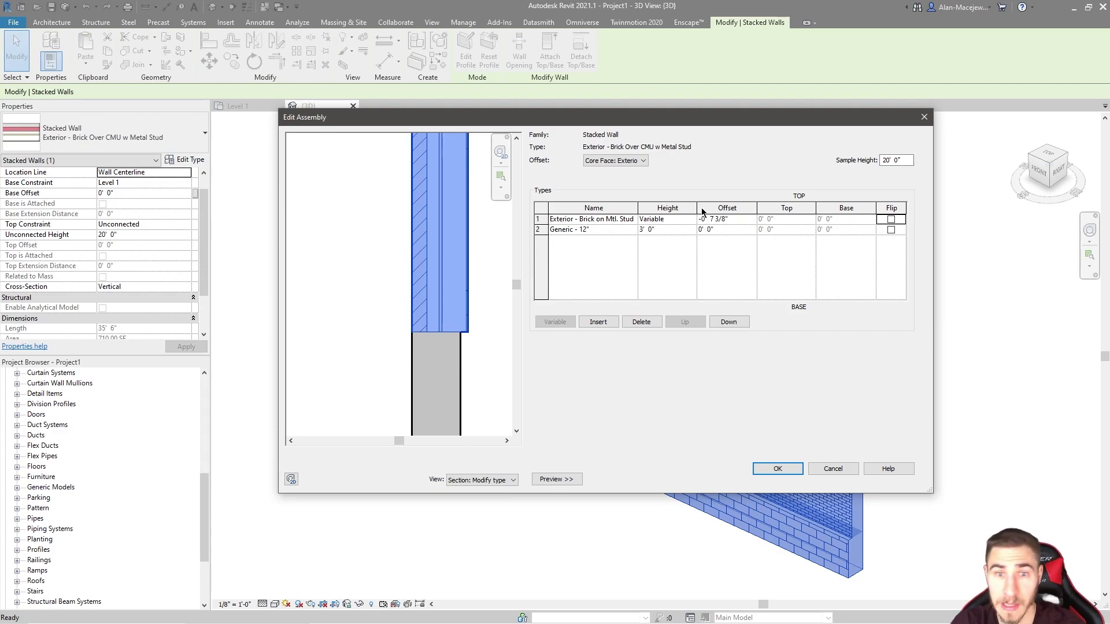
Flip the Generic - 12" base wall back and forth, leaving it unflipped
left_click(891, 230)
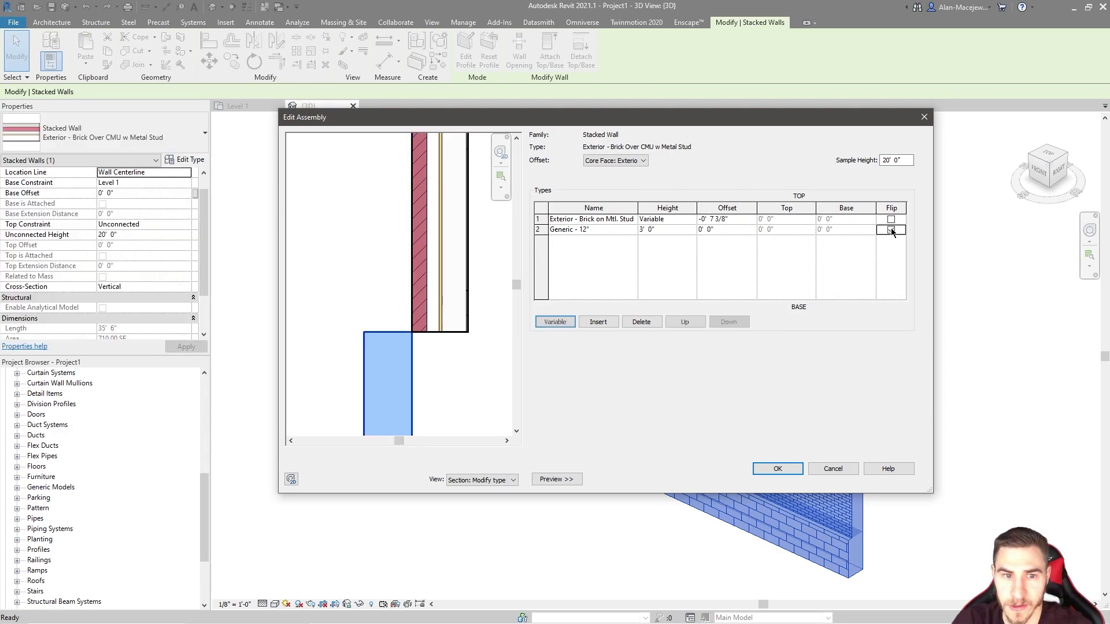
left_click(891, 230)
left_click(890, 230)
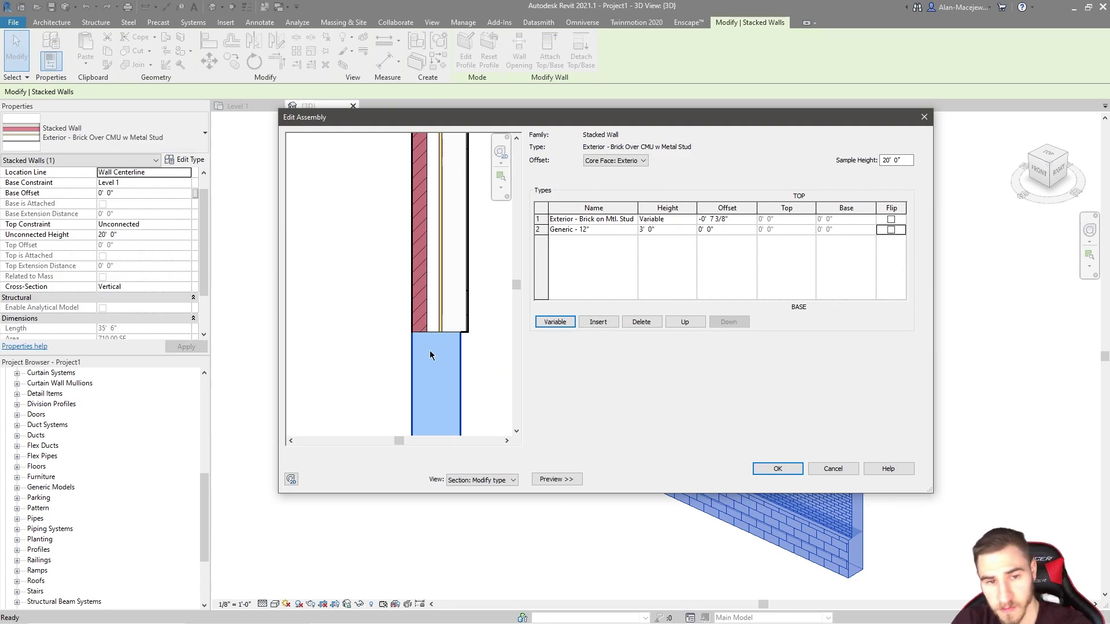
left_click(893, 229)
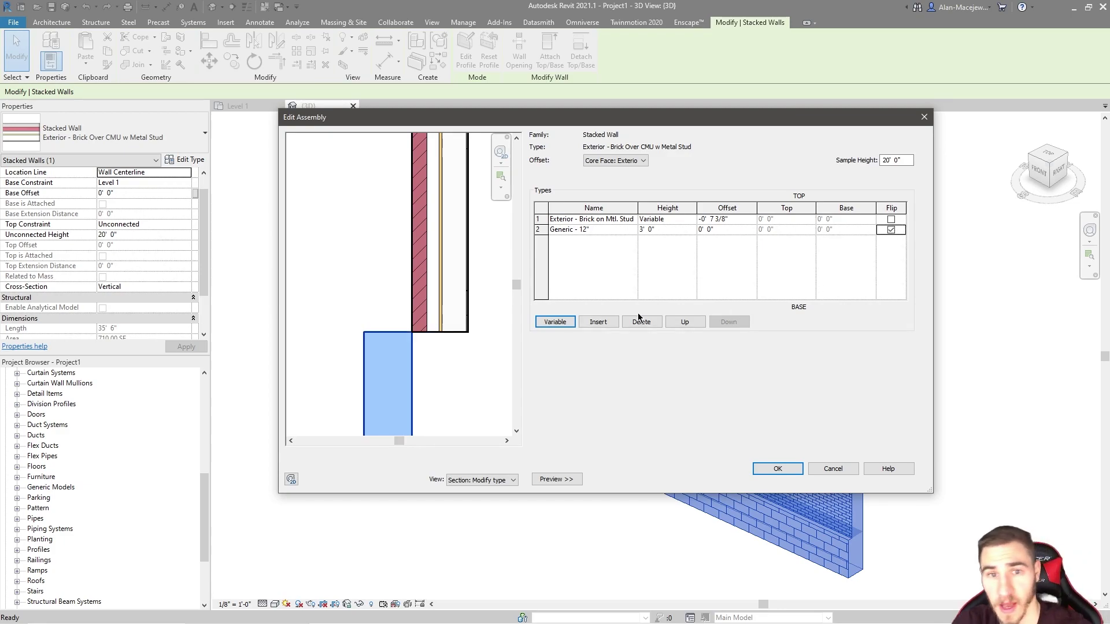
left_click(892, 230)
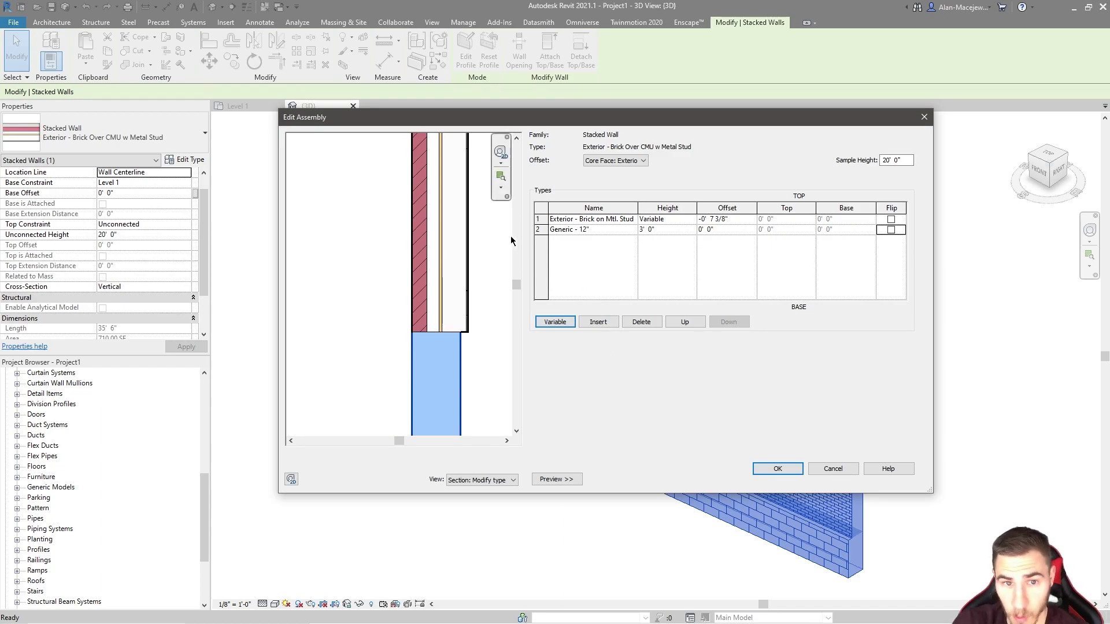
Insert a wall between the brick wall and the Generic - 12" base, using the type Exterior - CMU Insulated
scroll(428, 368, "down", 2)
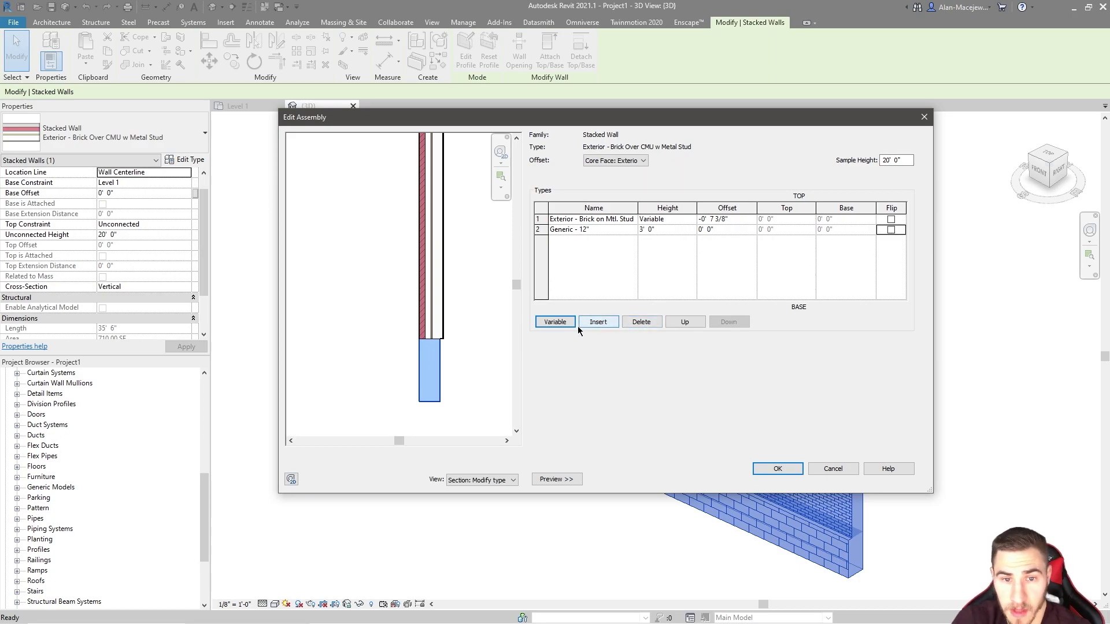
left_click(598, 322)
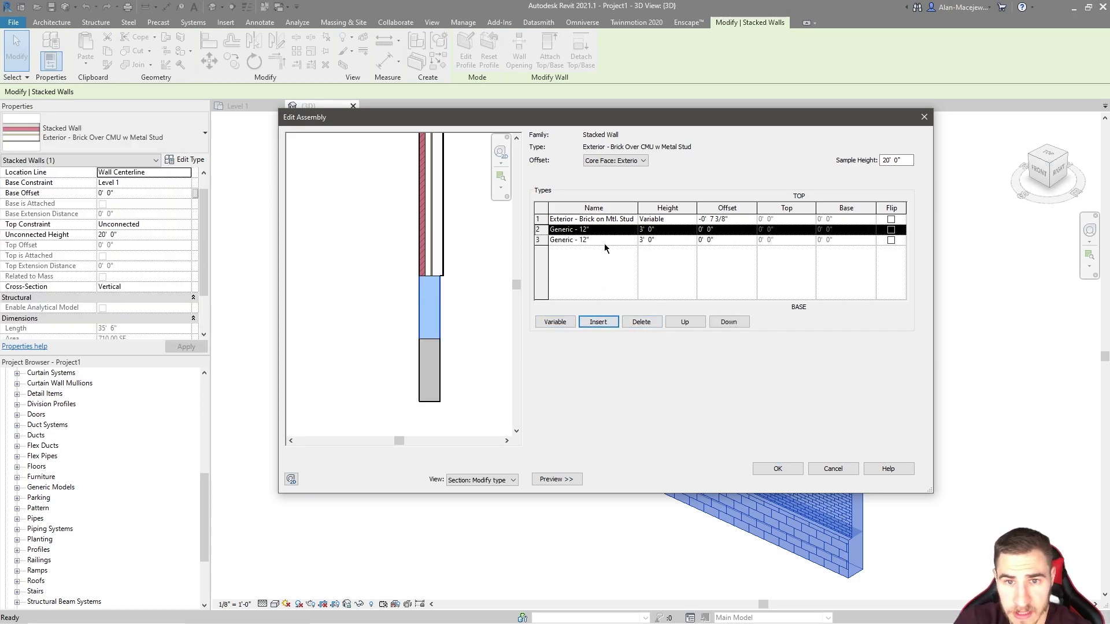
left_click(548, 240)
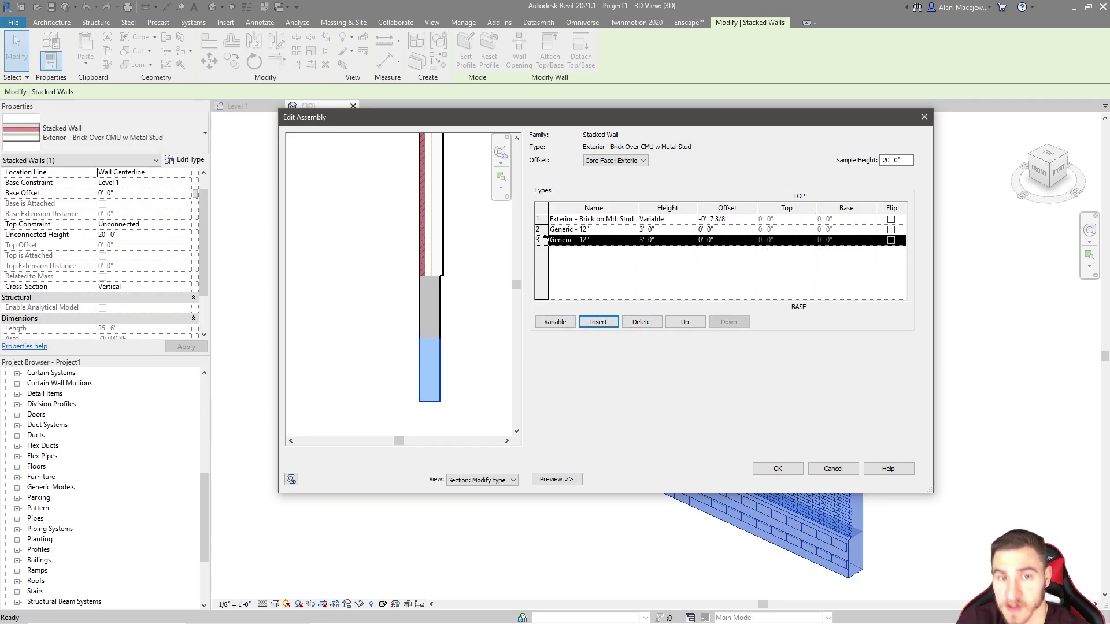
left_click(595, 231)
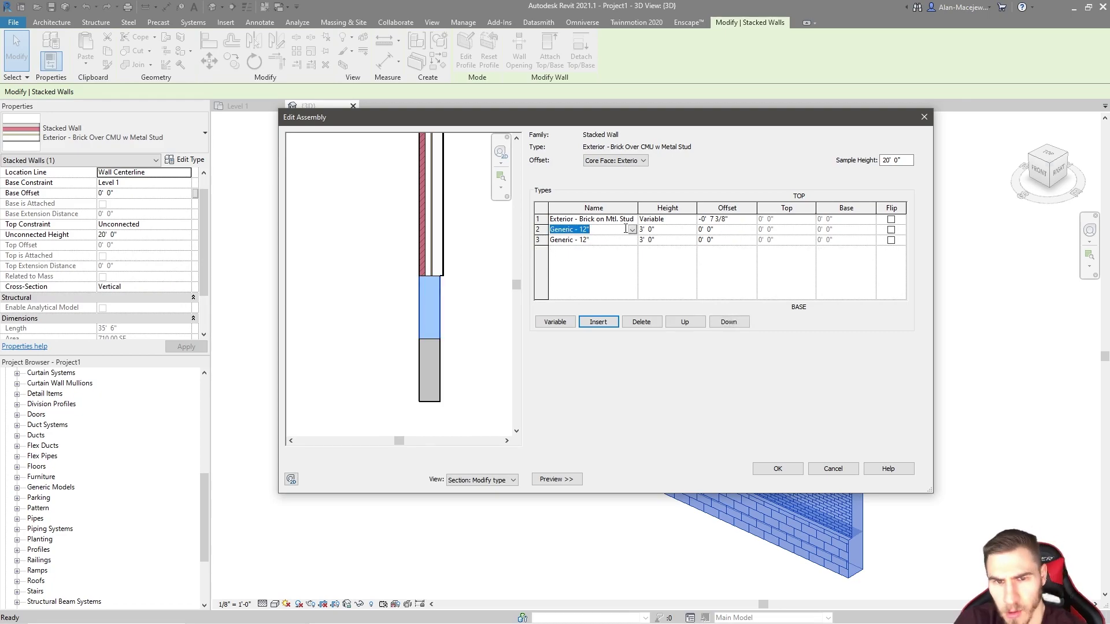
left_click(633, 230)
scroll(627, 261, "up", 1)
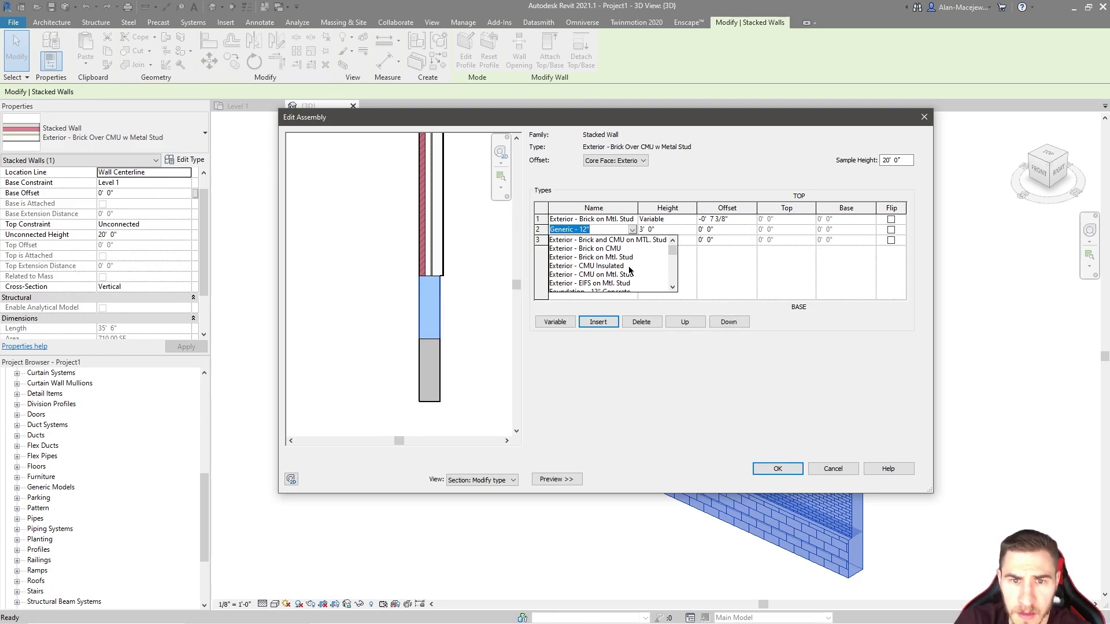
left_click(584, 266)
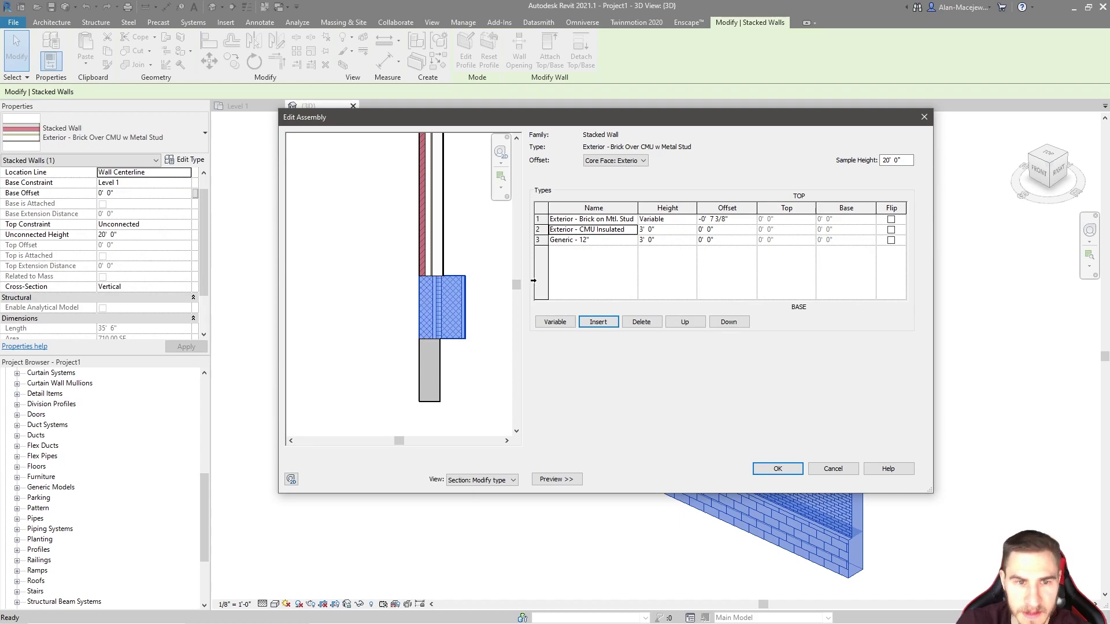
Offset the Exterior - CMU Insulated wall by 6" and increase the offset to 8"
left_click(729, 228)
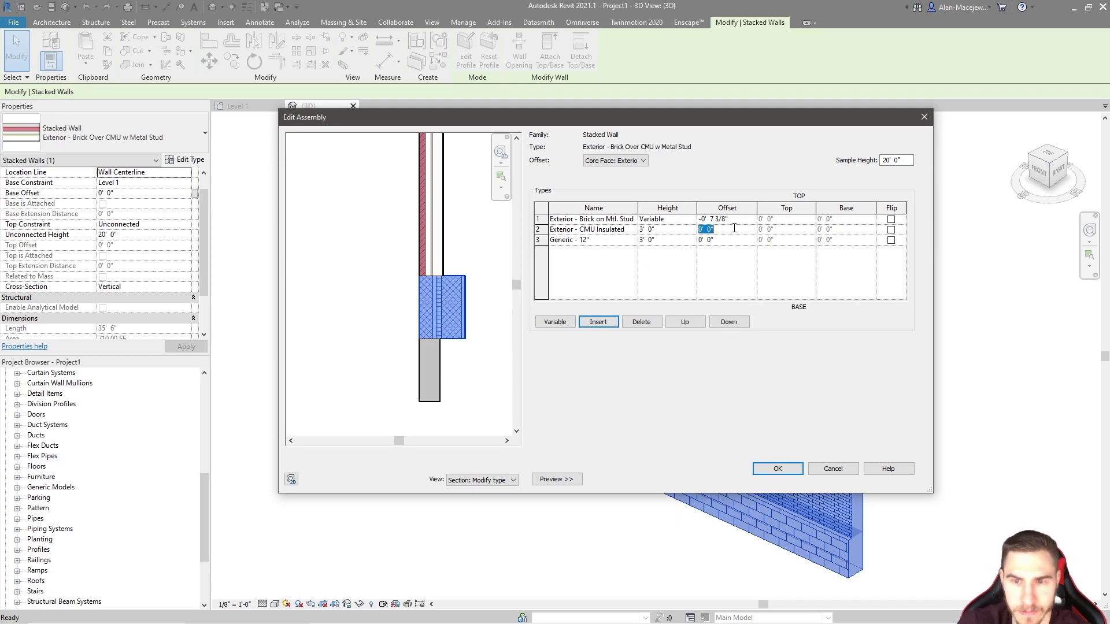
type("6\"")
key("Return")
left_click(738, 230)
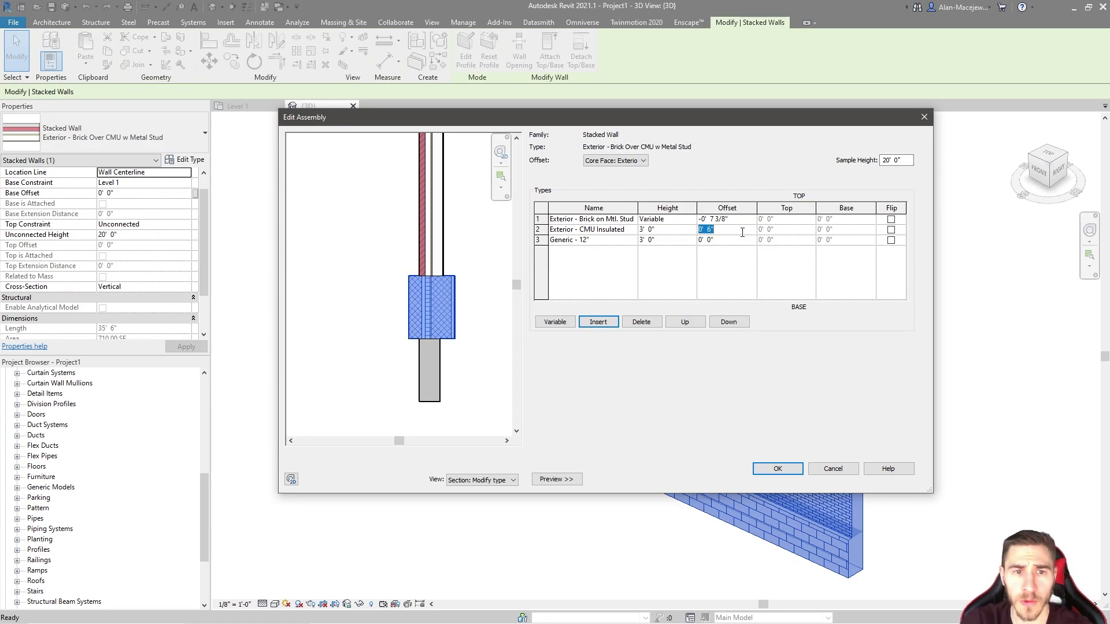
type("8\"")
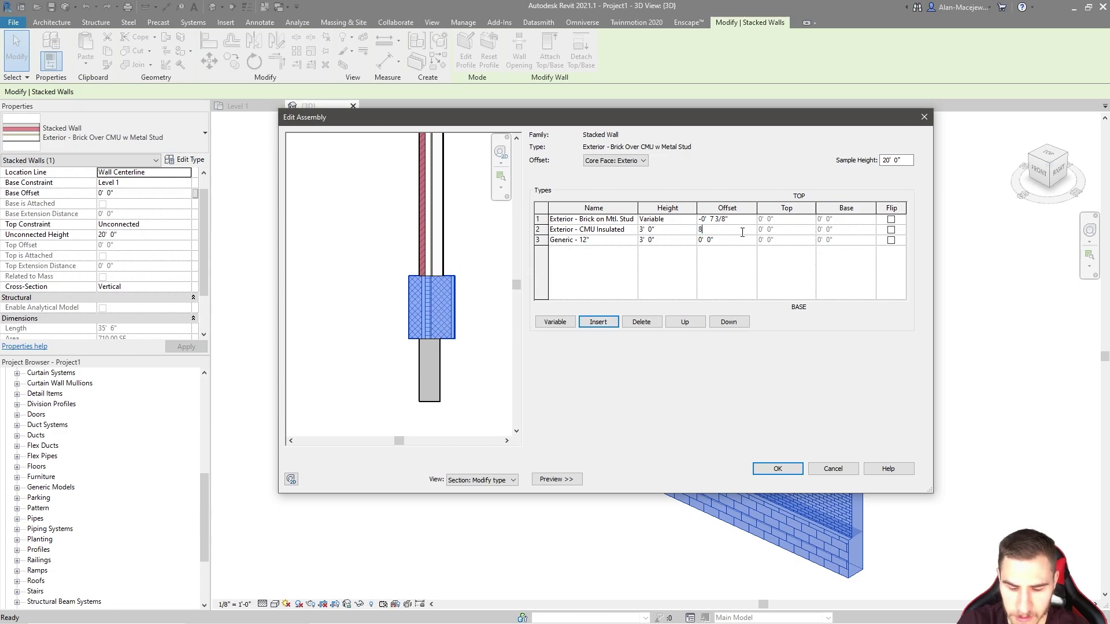
key("Return")
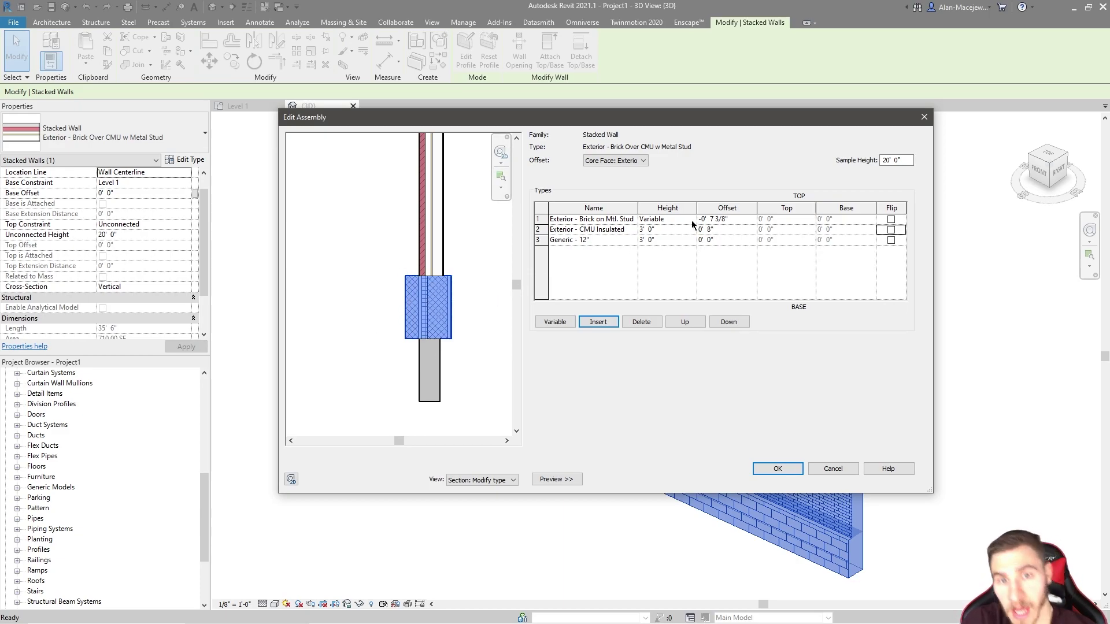
Set the height of the Exterior - CMU Insulated wall to 80" and inspect the full stack in the preview
left_click(669, 230)
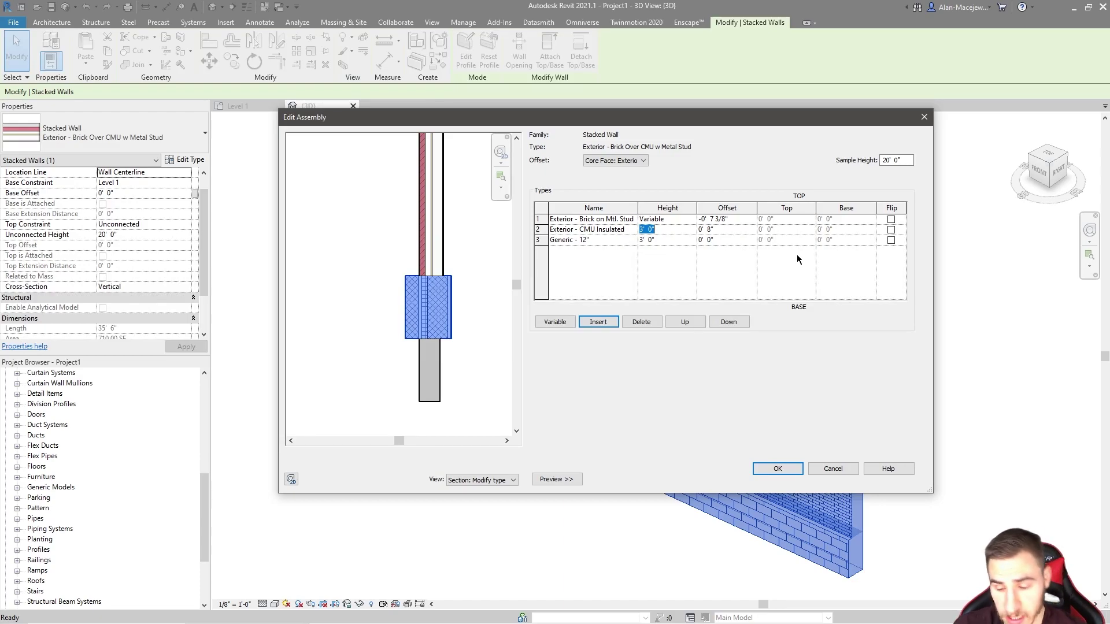
type("80\"")
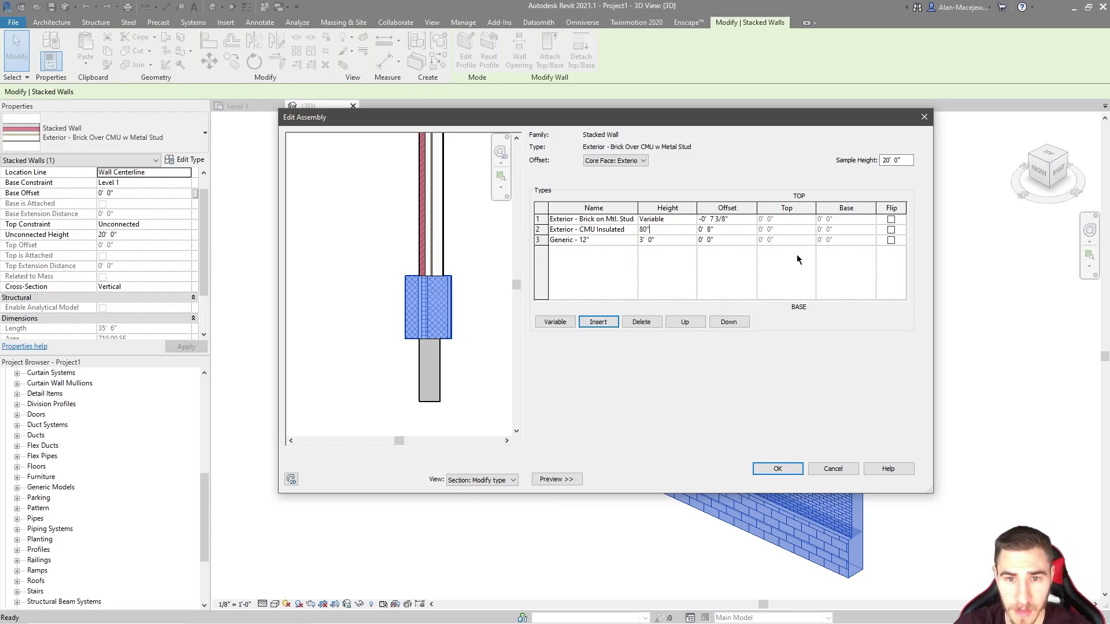
left_click(666, 230)
key("Return")
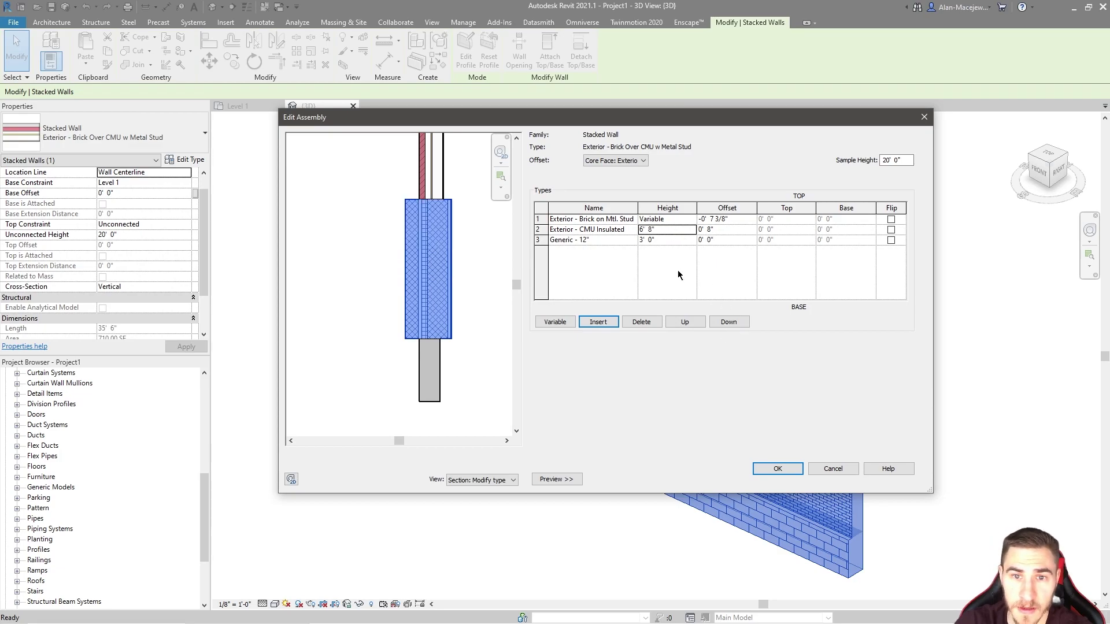
scroll(429, 315, "down", 2)
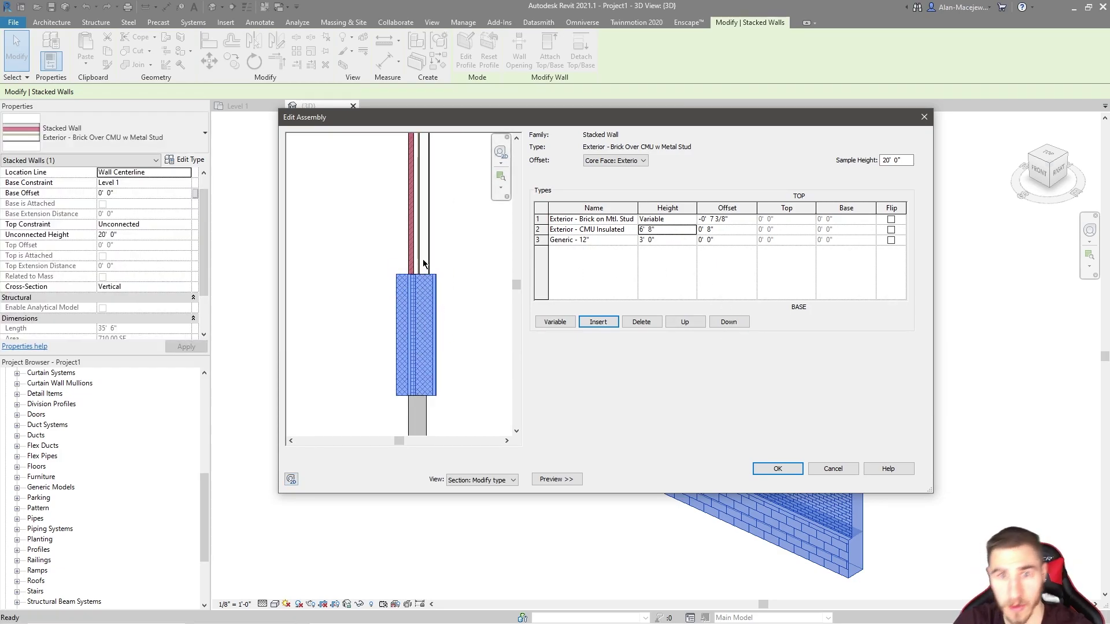
middle_click_drag(432, 237, 435, 293)
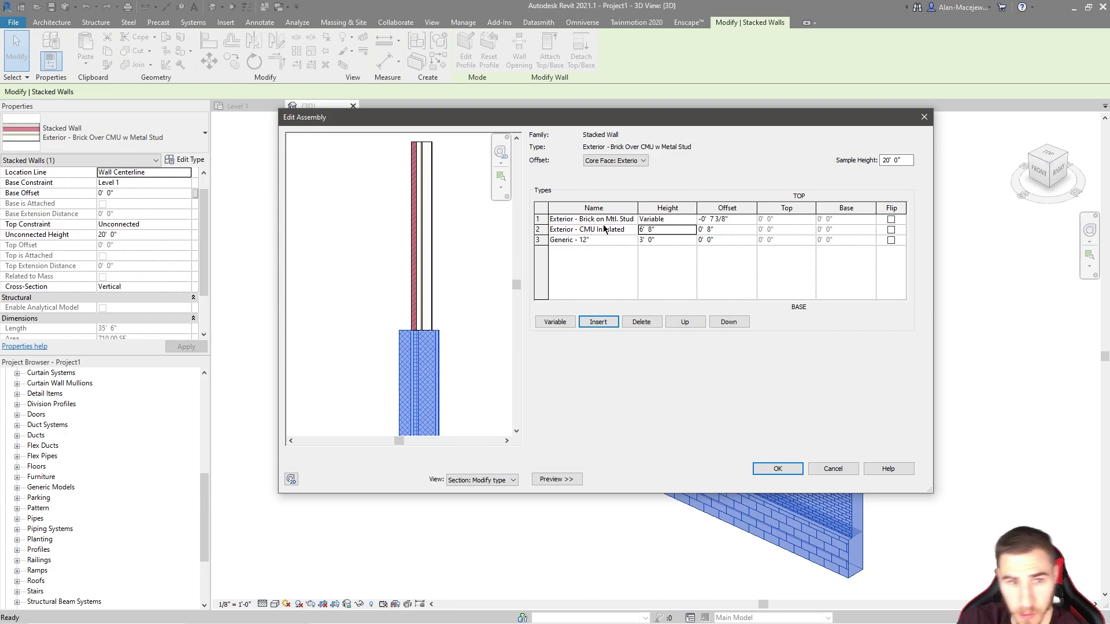
scroll(441, 293, "down", 2)
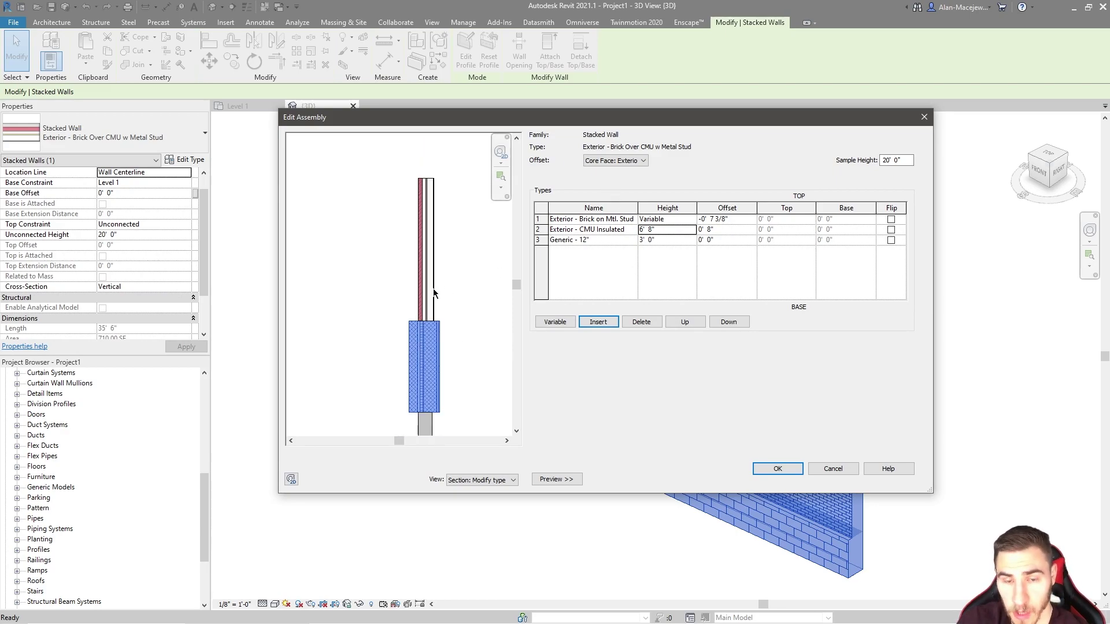
middle_click_drag(428, 305, 425, 259)
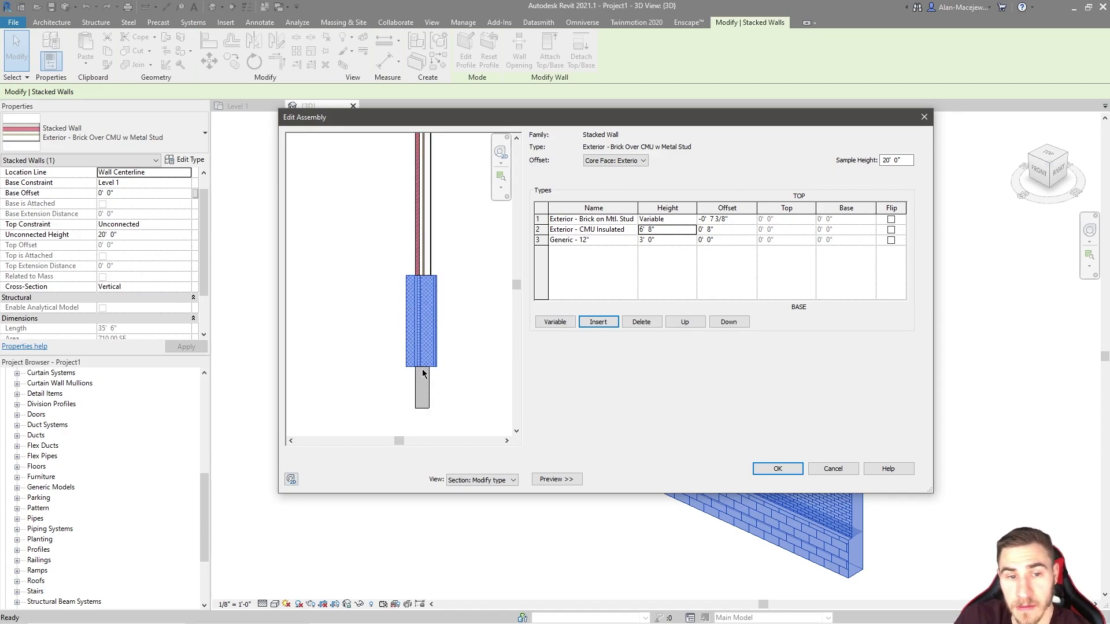
scroll(438, 349, "up", 3)
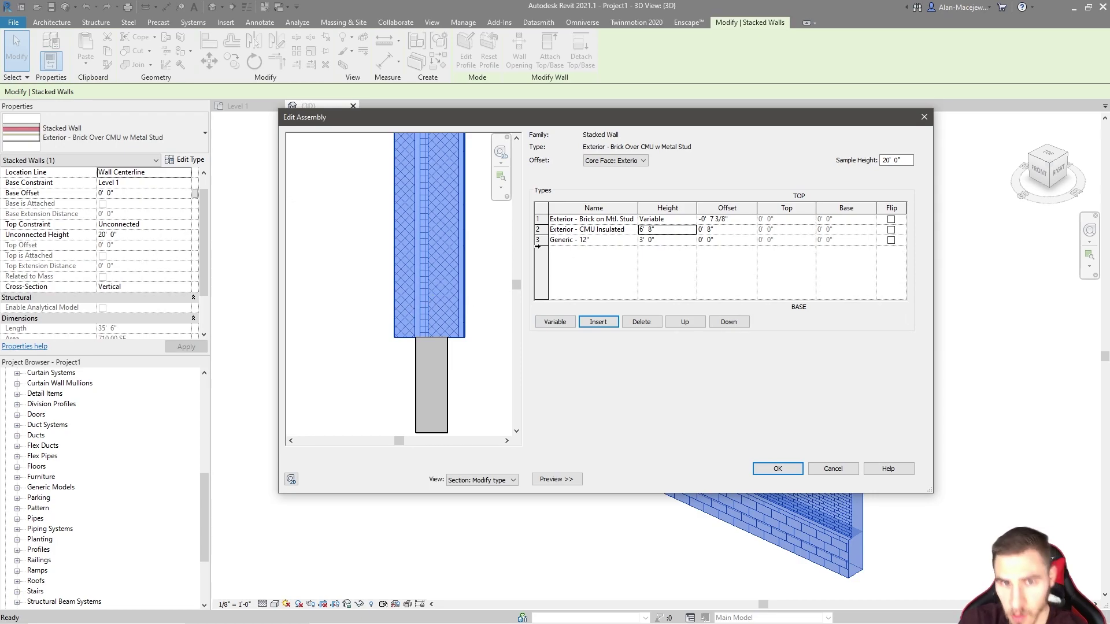
Offset the Generic - 12" base wall by -4" and refine the offset to -4 1/2"
left_click(538, 241)
left_click(738, 241)
type("-3")
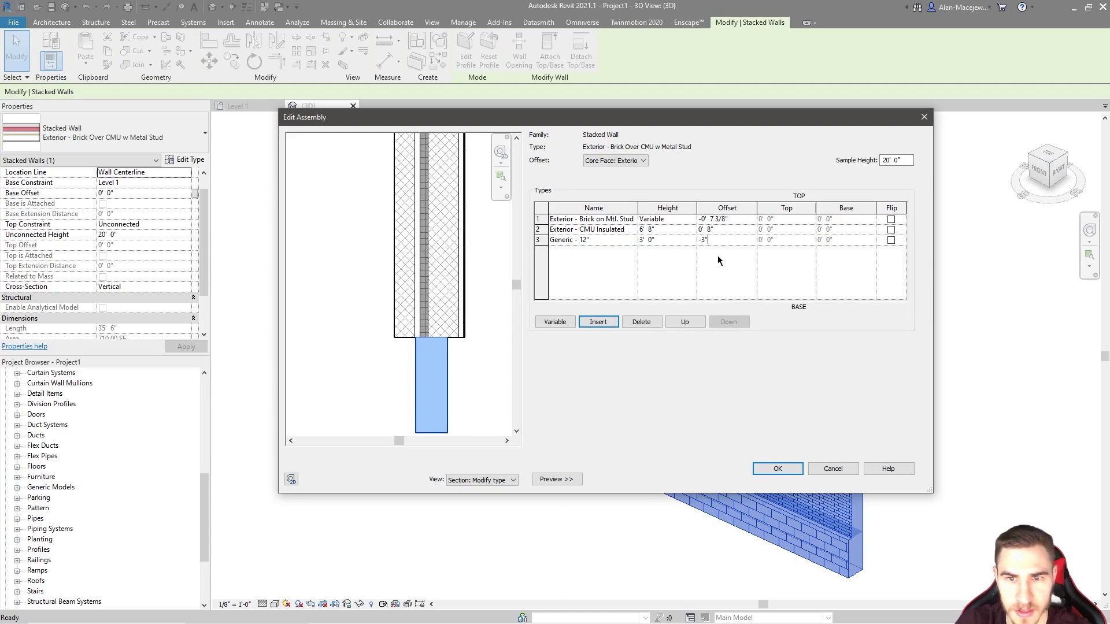
key("Return")
type("-4\"")
key("Tab")
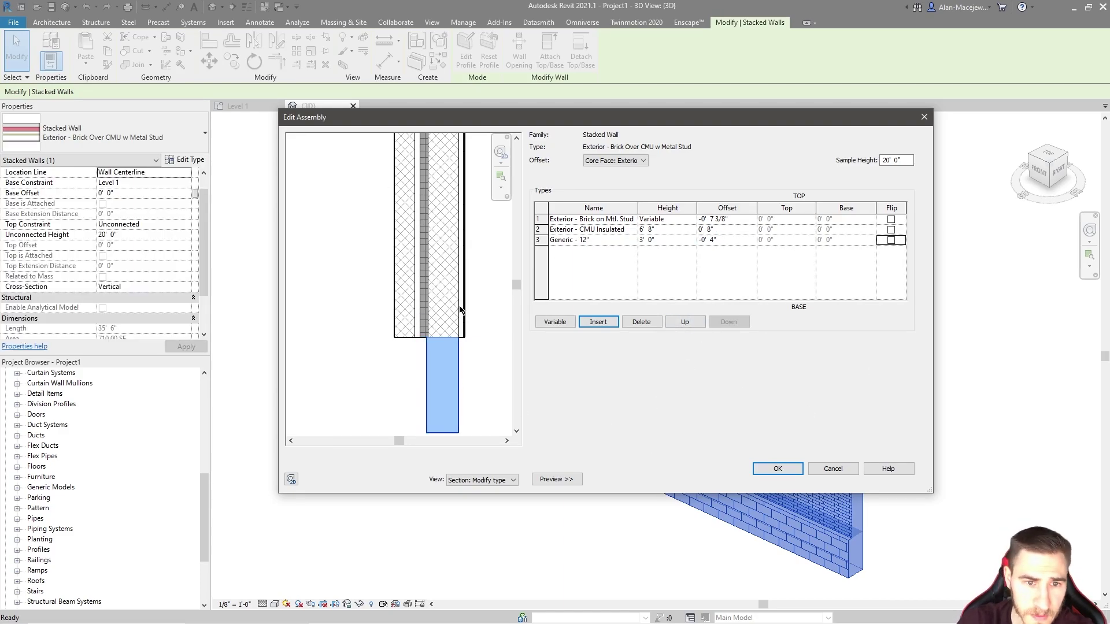
left_click(722, 241)
type("-0' 4 1/2\"")
key("Tab")
Inspect the full stack in the preview and apply the edited assembly to the stacked wall type
scroll(428, 352, "down", 3)
scroll(446, 370, "up", 1)
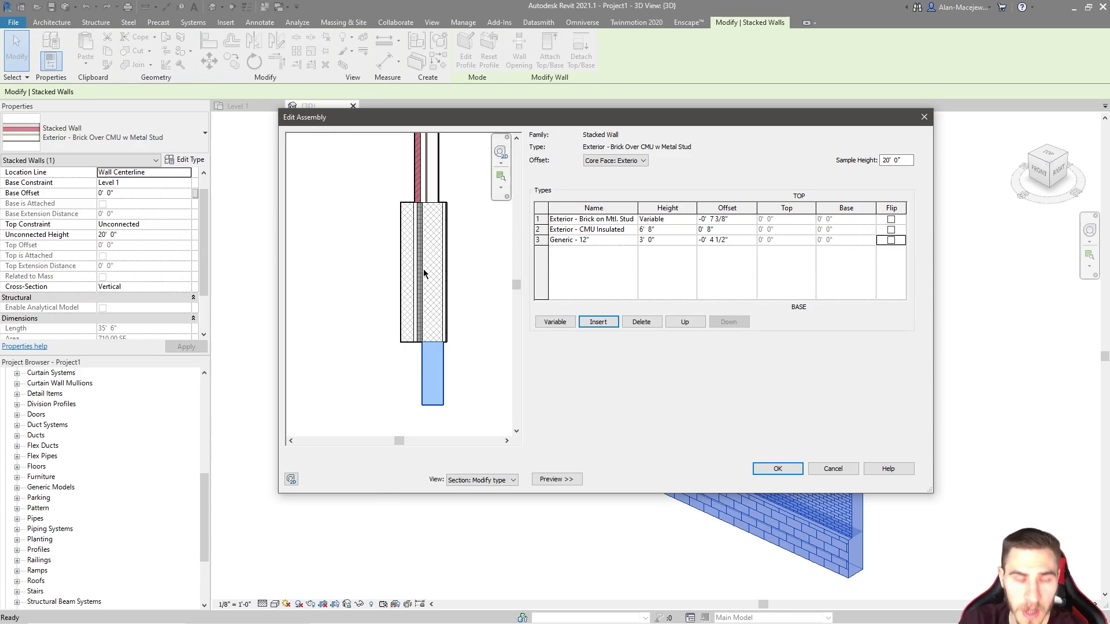
scroll(431, 341, "down", 3)
scroll(430, 335, "up", 2)
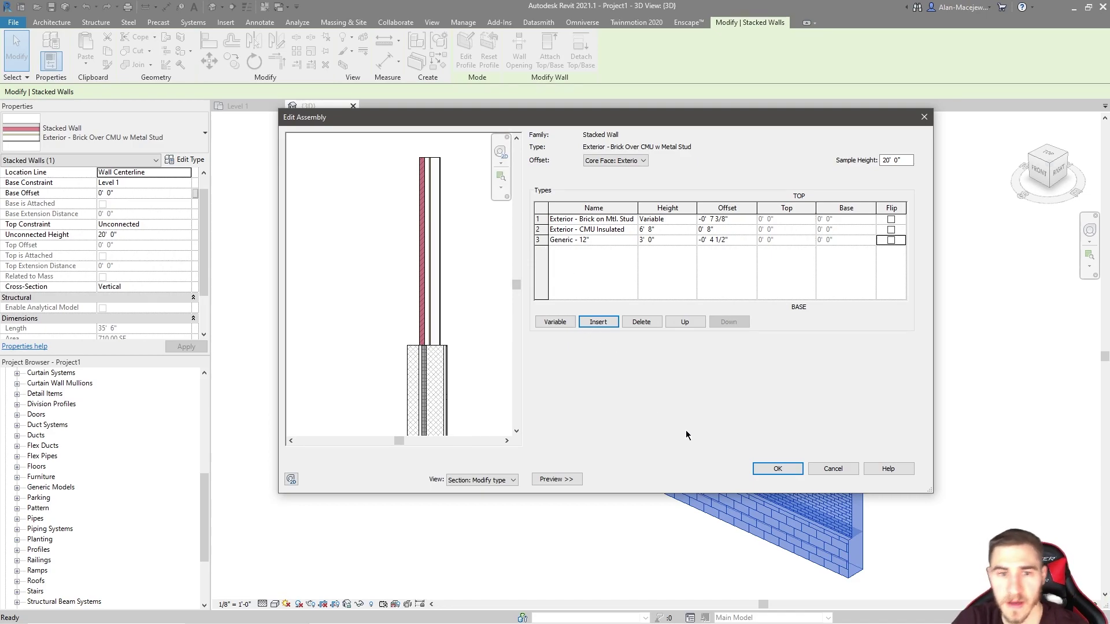
left_click(778, 469)
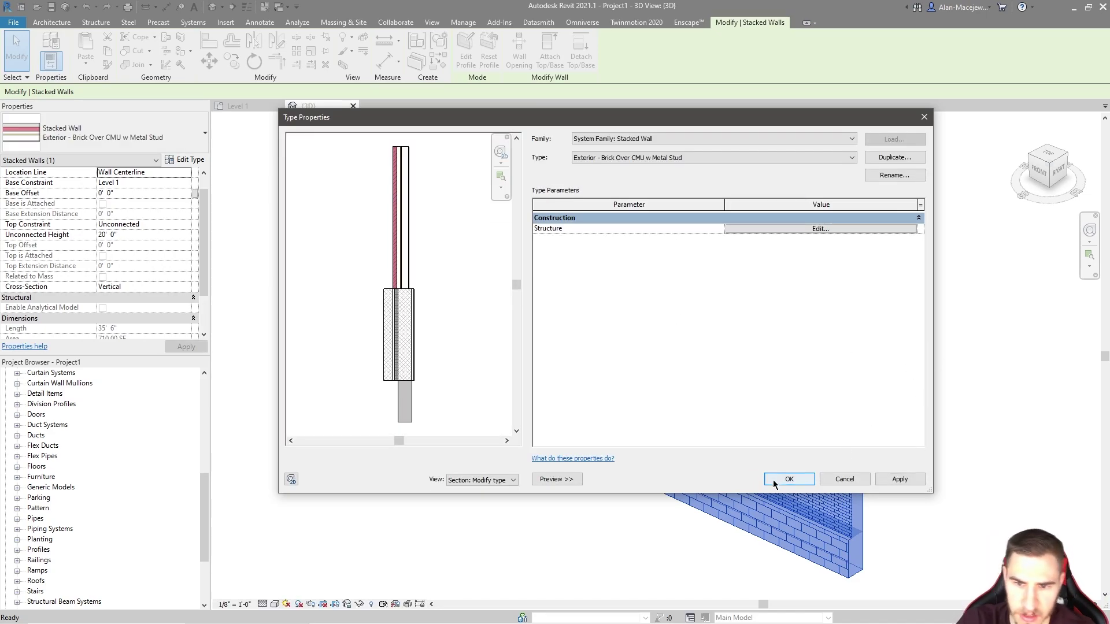
left_click(775, 479)
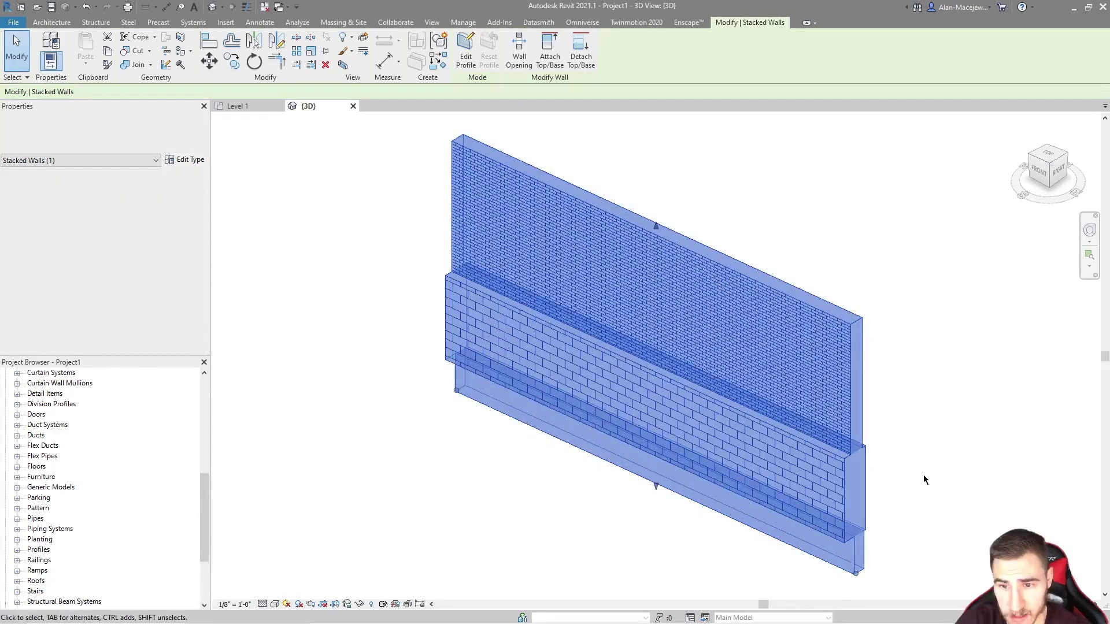
Shorten the stacked wall in the 3D view to about 6' long by moving its near end
left_click(921, 477)
scroll(809, 452, "up", 3)
left_click(785, 440)
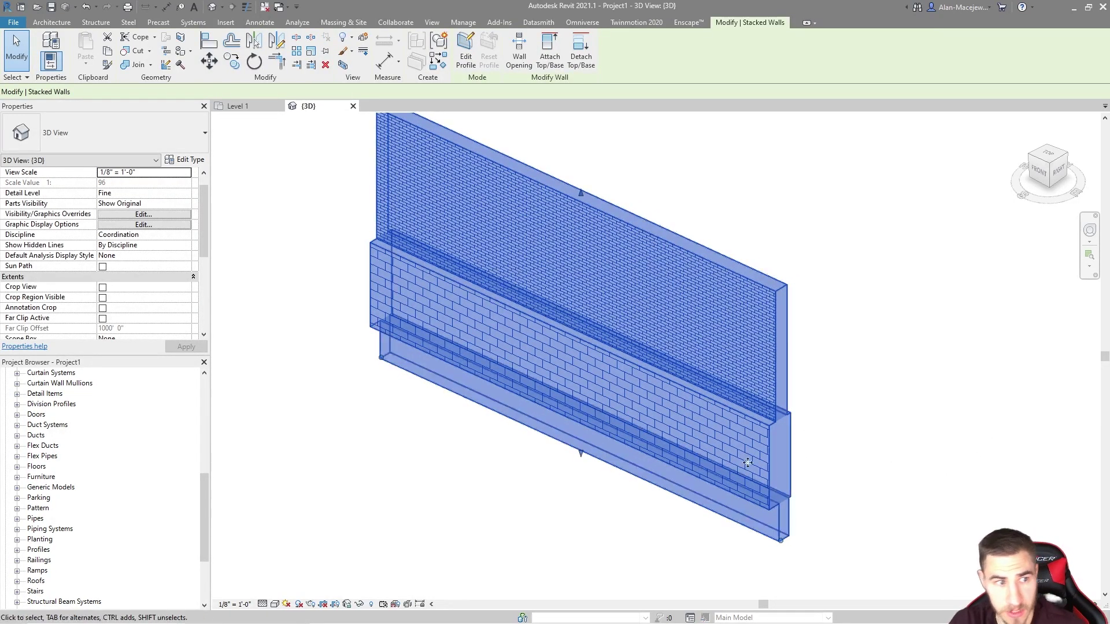
middle_click_drag(780, 542, 821, 566)
left_click_drag(821, 566, 508, 472)
left_click(507, 472)
middle_click_drag(508, 472, 619, 410)
scroll(554, 285, "up", 3)
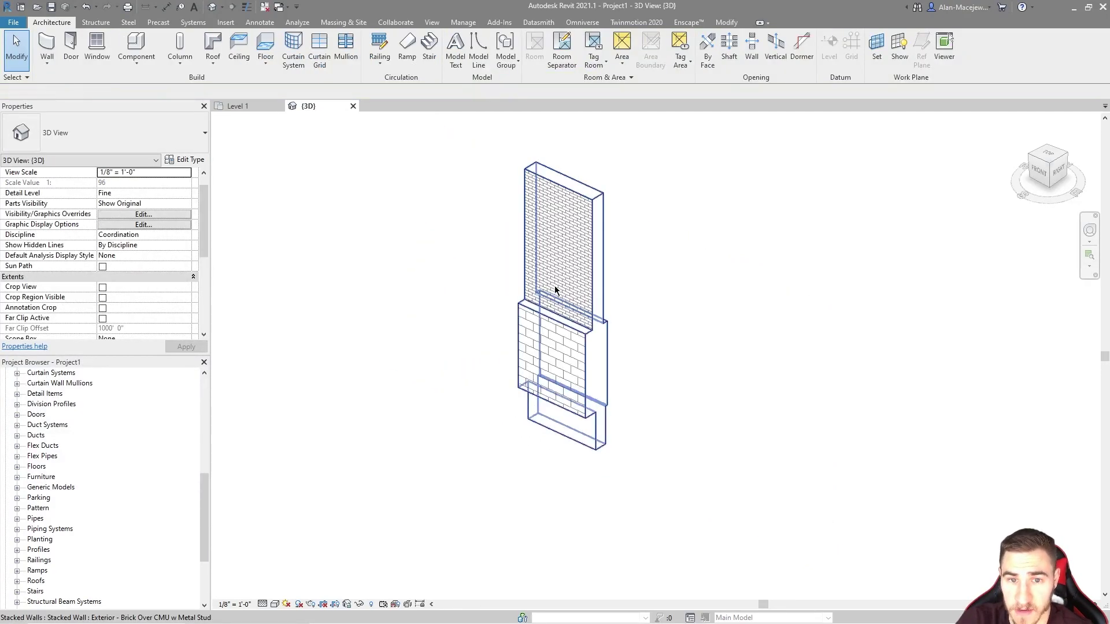
scroll(605, 317, "down", 2)
left_click(607, 392)
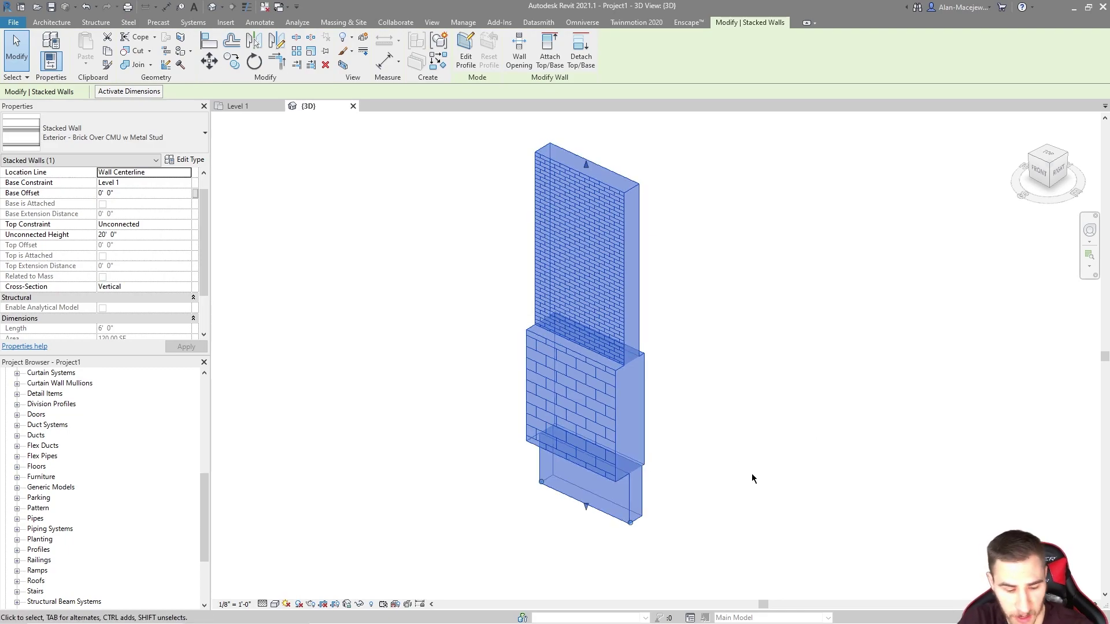
key("c")
key("s")
scroll(682, 380, "down", 2)
left_click(386, 427)
left_click(500, 409)
key("Escape")
key("Escape")
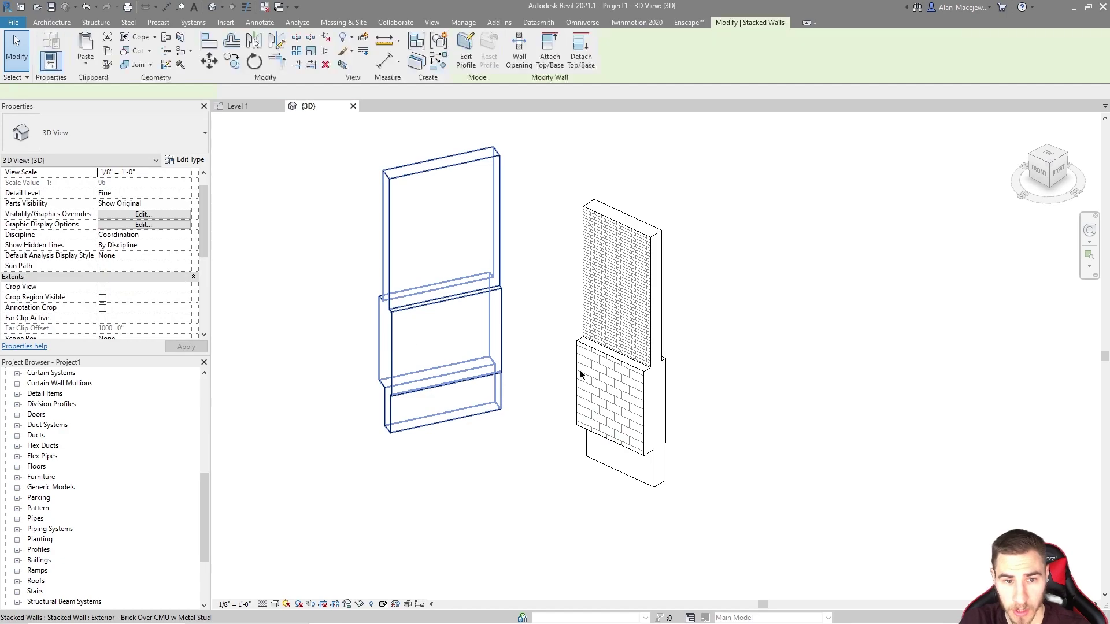
left_click(502, 375)
key("Delete")
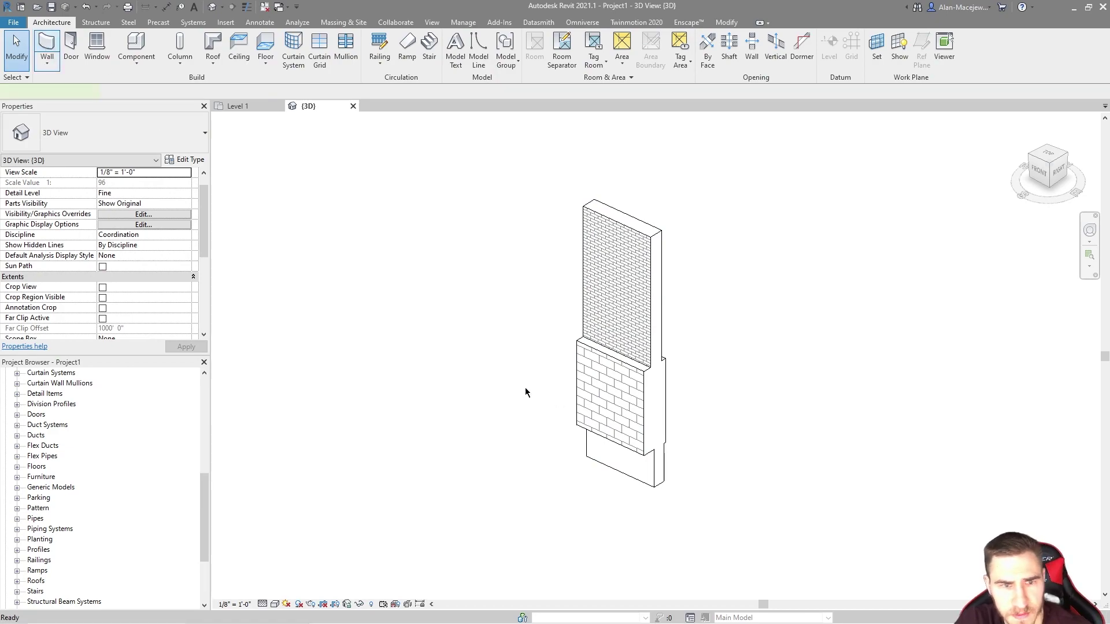
Draw a second stacked wall about 7' 6" long beside the existing one, at an angle to it
key("w")
key("a")
left_click(339, 426)
left_click(434, 407)
key("Escape")
key("Escape")
Change the type of the newly drawn wall to the basic wall Generic - 12"
left_click(384, 347)
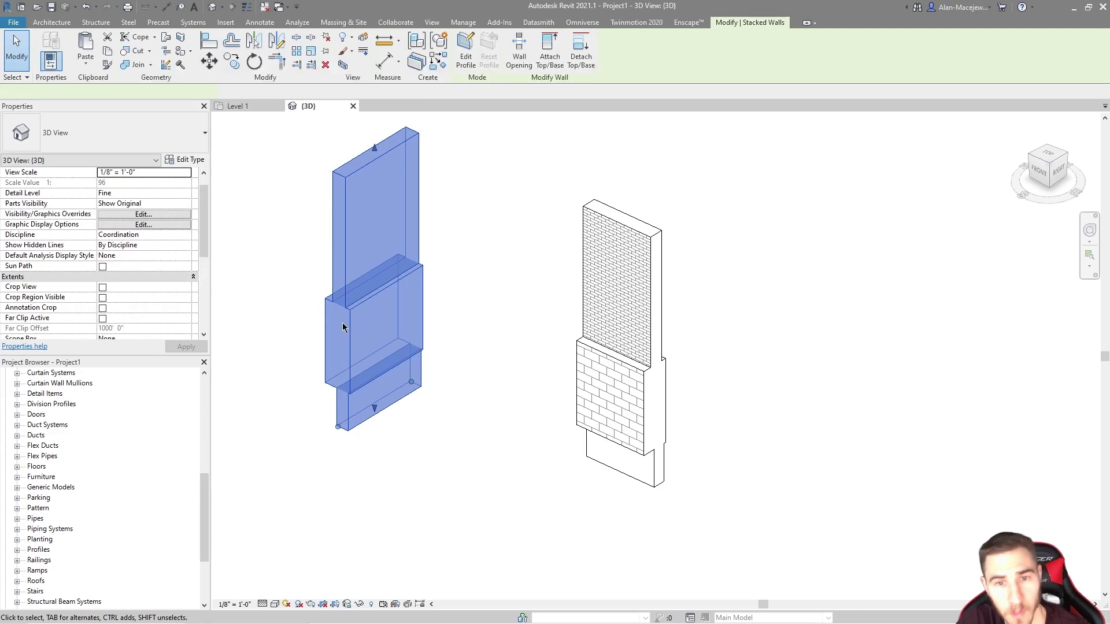
left_click(150, 132)
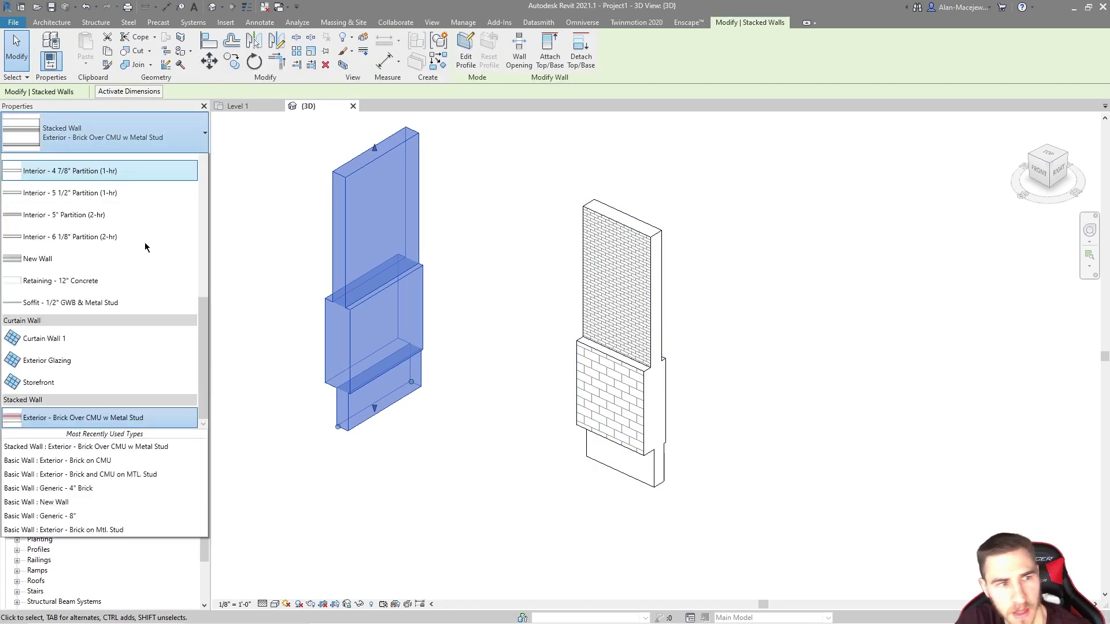
scroll(117, 280, "up", 6)
scroll(95, 301, "down", 1)
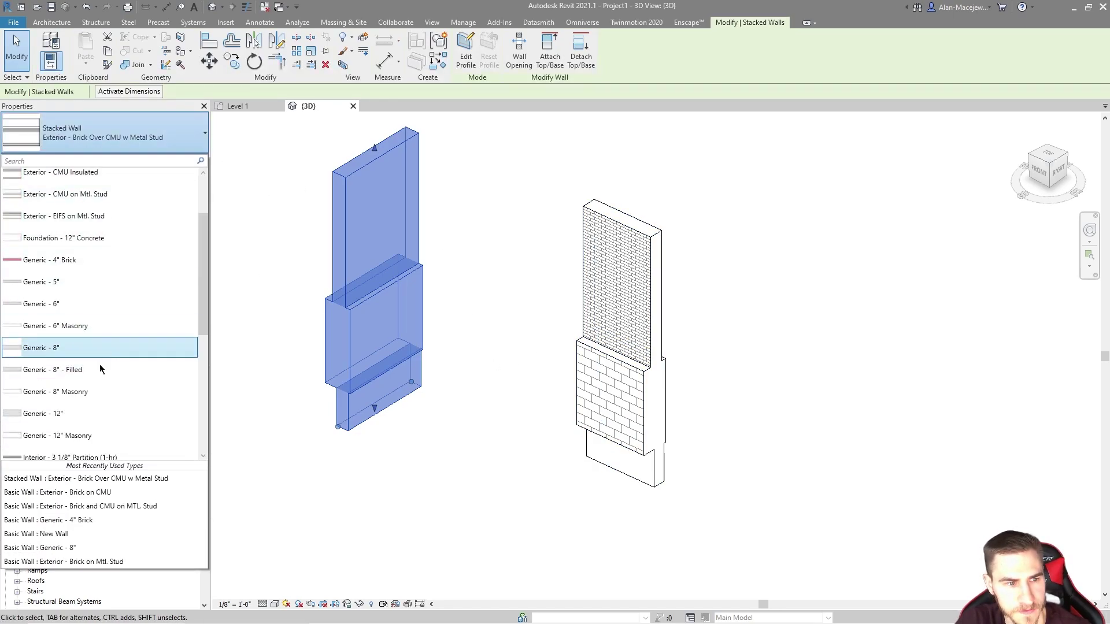
left_click(92, 414)
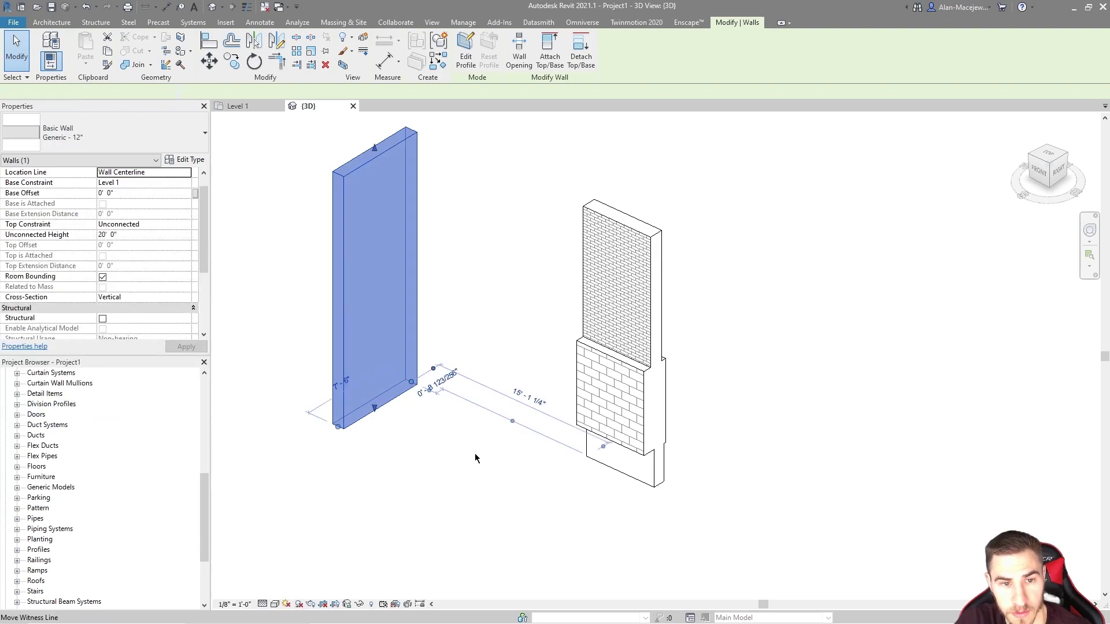
Move the Generic - 12" wall closer to the stacked wall
left_click(468, 441)
left_click_drag(421, 325, 505, 384)
left_click(502, 383)
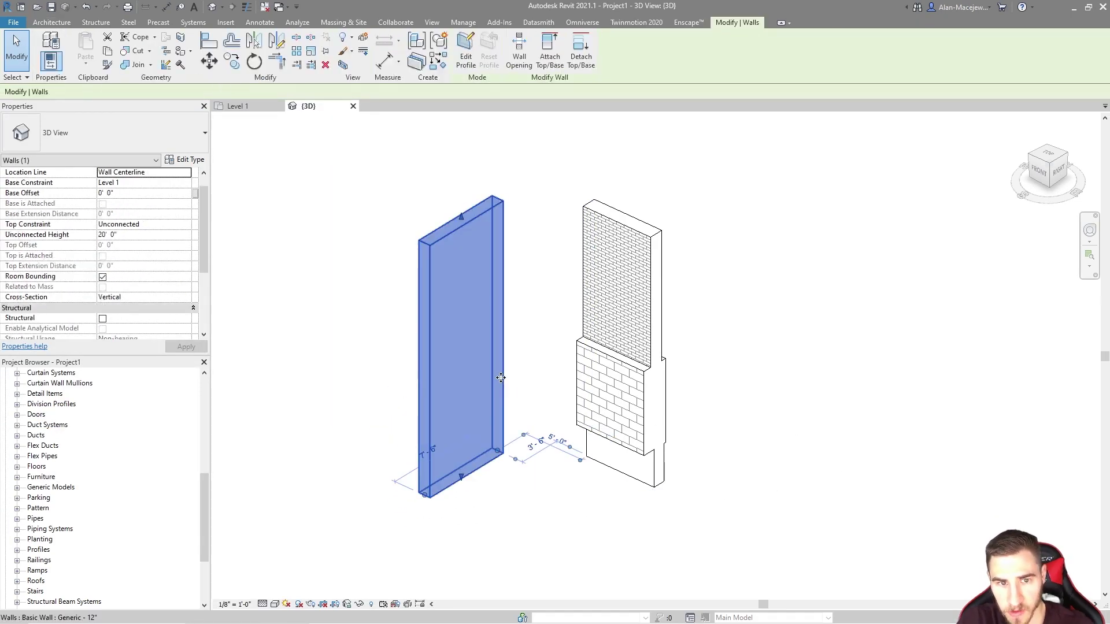
Open the structure of the Generic - 12" wall type and set its structural layer's thickness to 2'
left_click(658, 423)
left_click(422, 471)
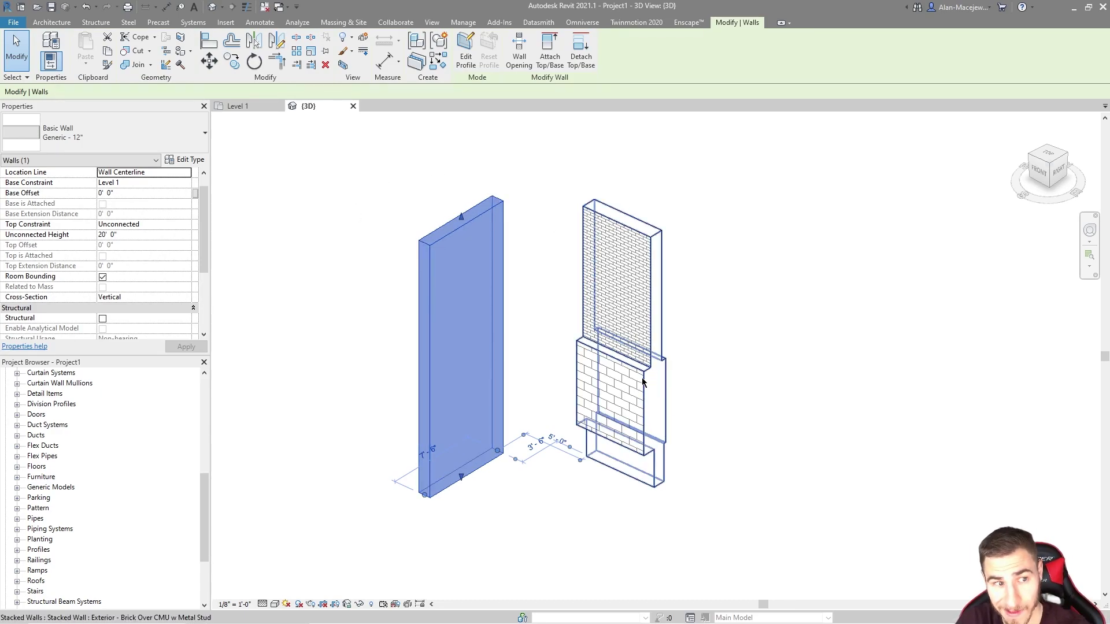
left_click(181, 160)
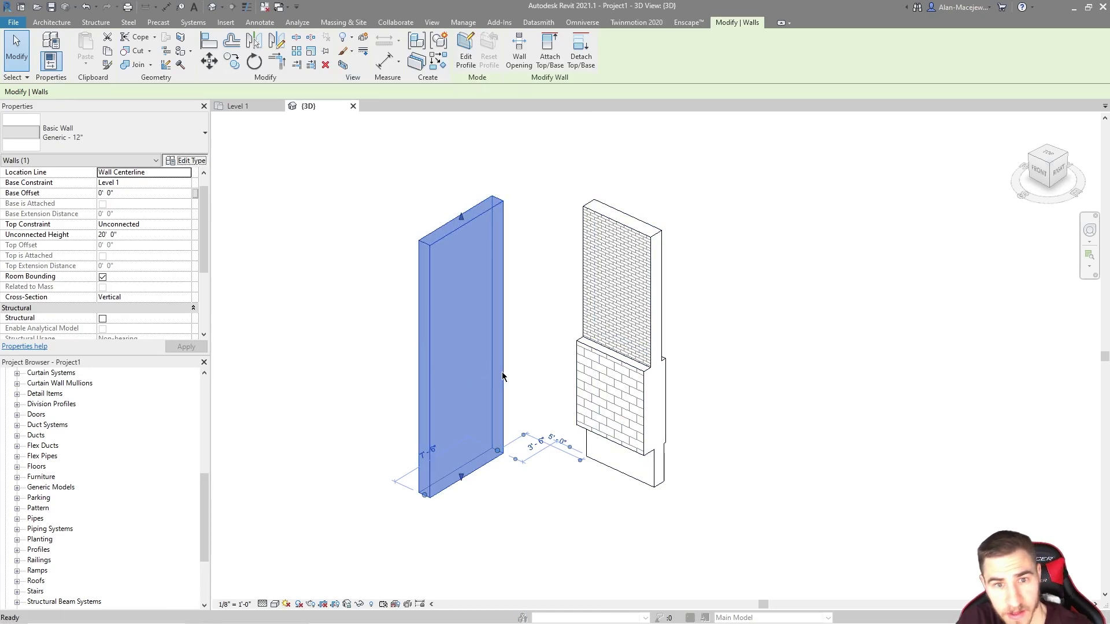
left_click(810, 228)
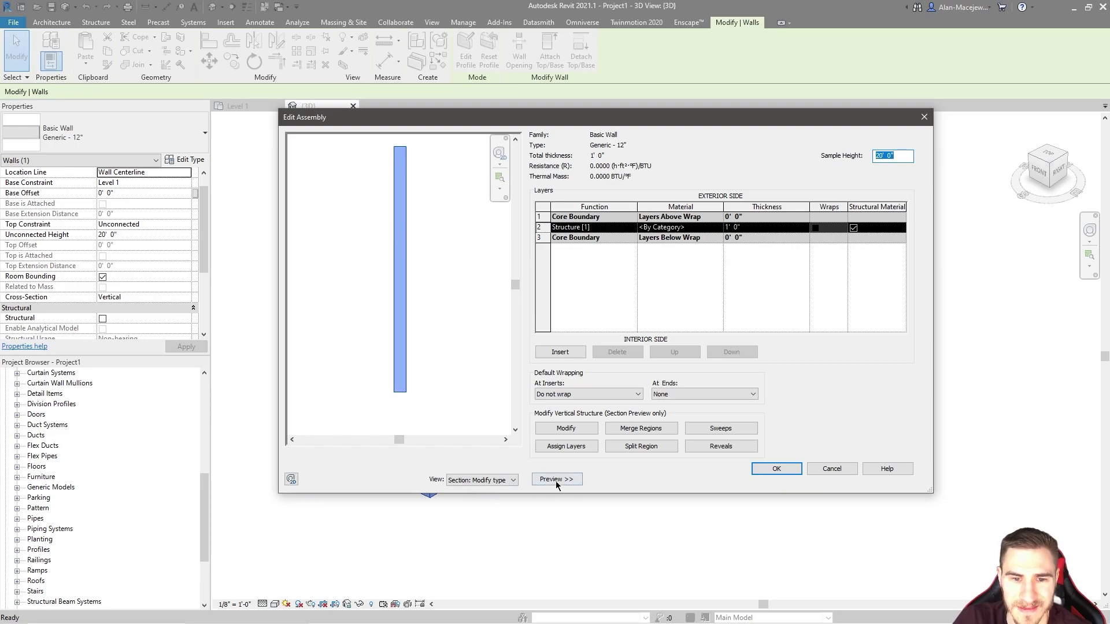
left_click(556, 479)
left_click(639, 227)
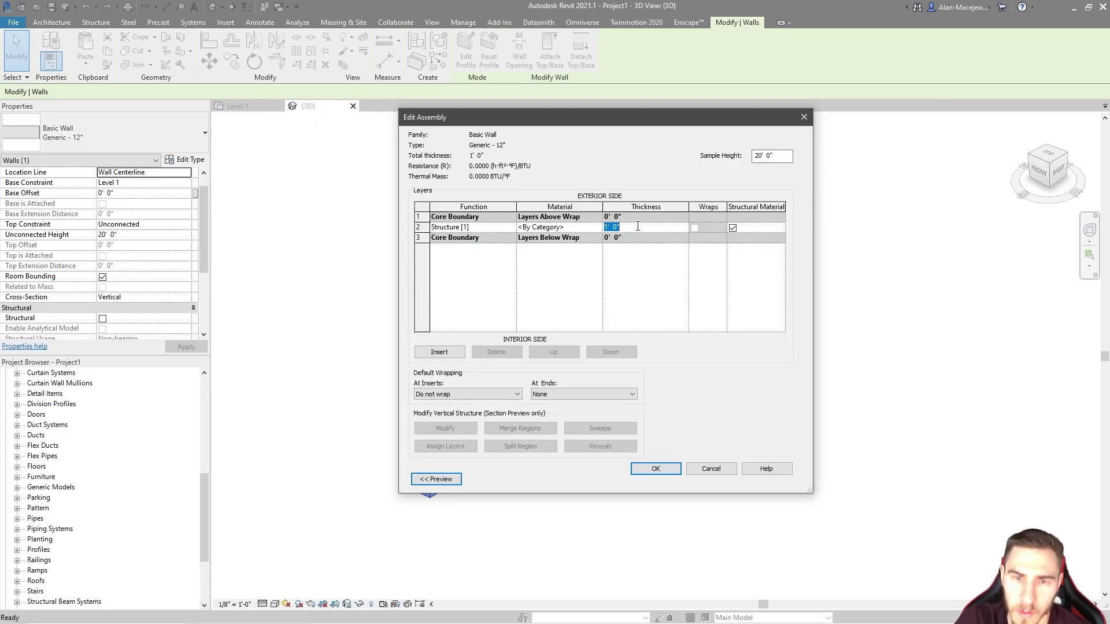
type("2")
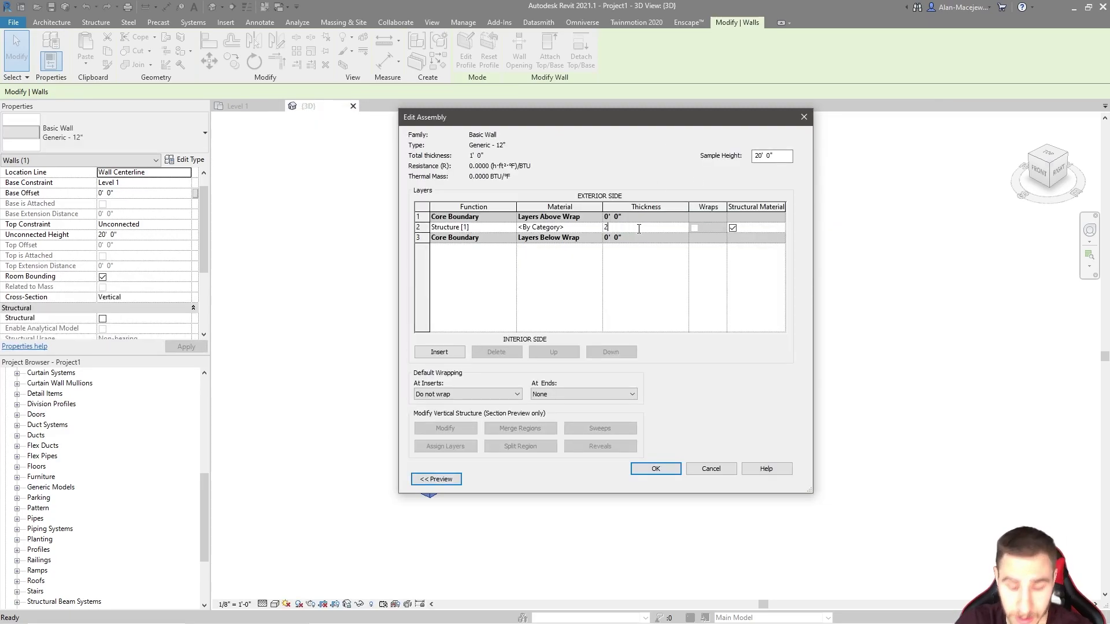
key("Tab")
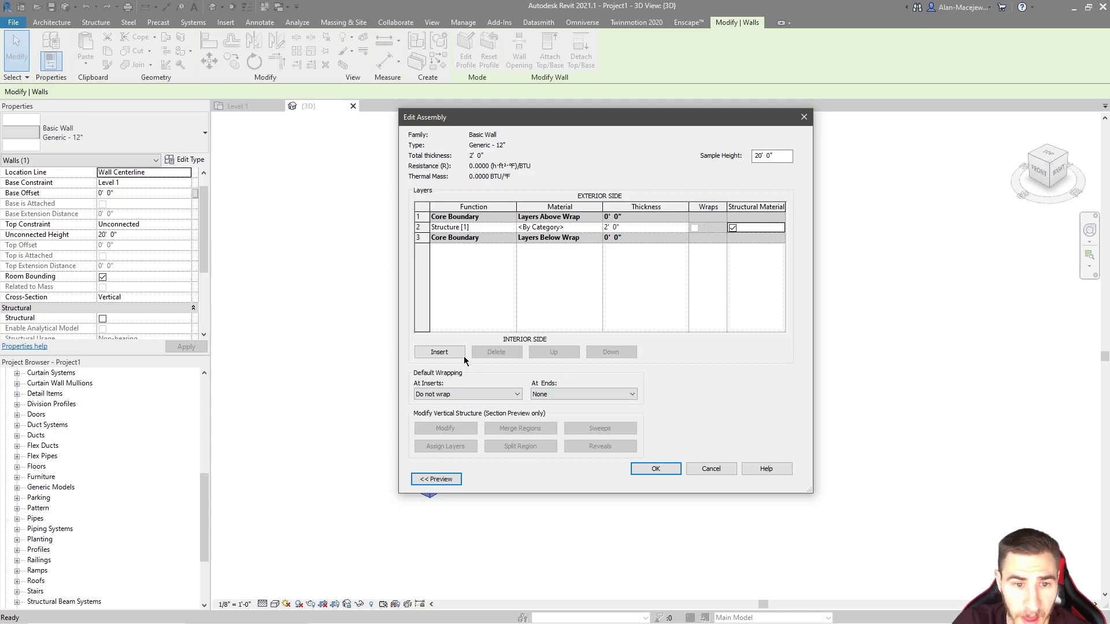
Insert a layer into the Generic - 12" assembly and place it on the interior side, outside the core boundary
left_click(418, 355)
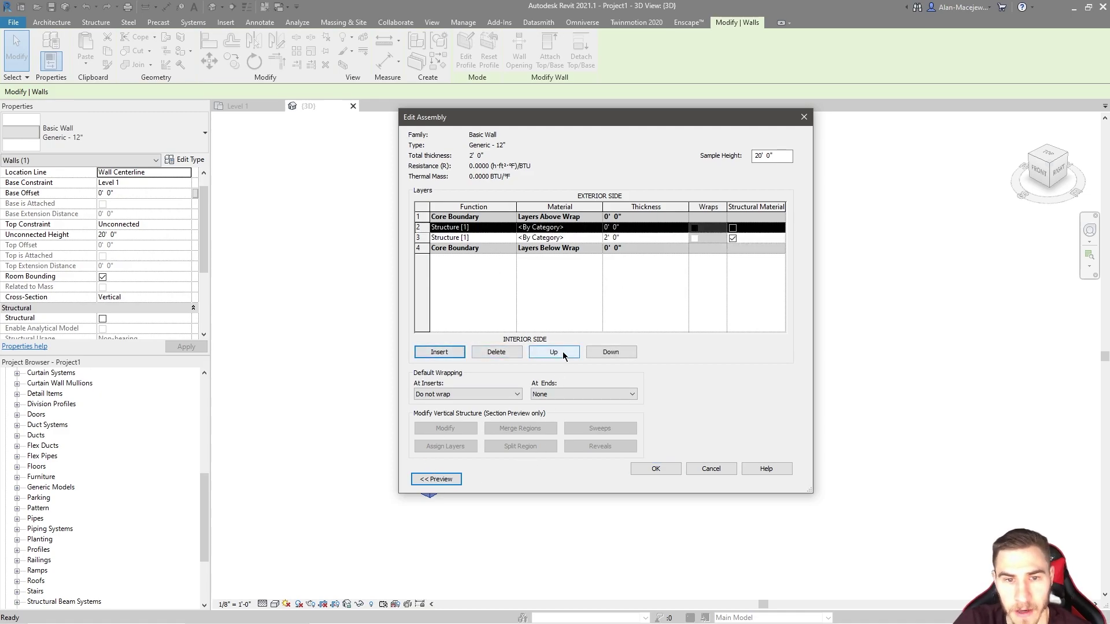
left_click(554, 353)
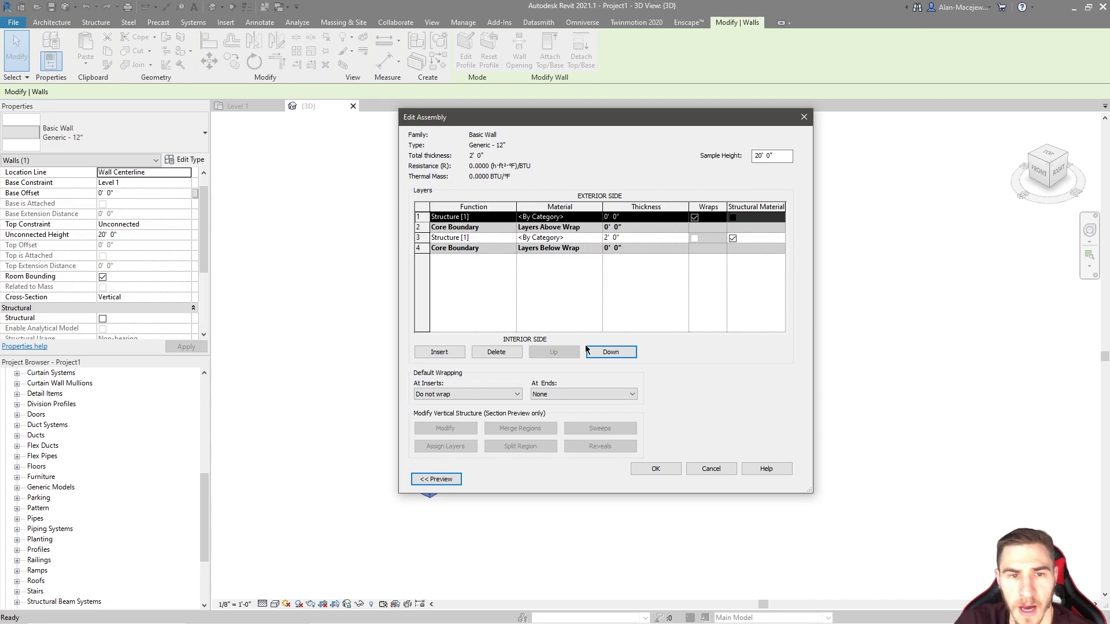
left_click(604, 352)
left_click(604, 352)
left_click(604, 352)
Set the new interior layer's thickness to 4' and assign it the Earth material
left_click(655, 250)
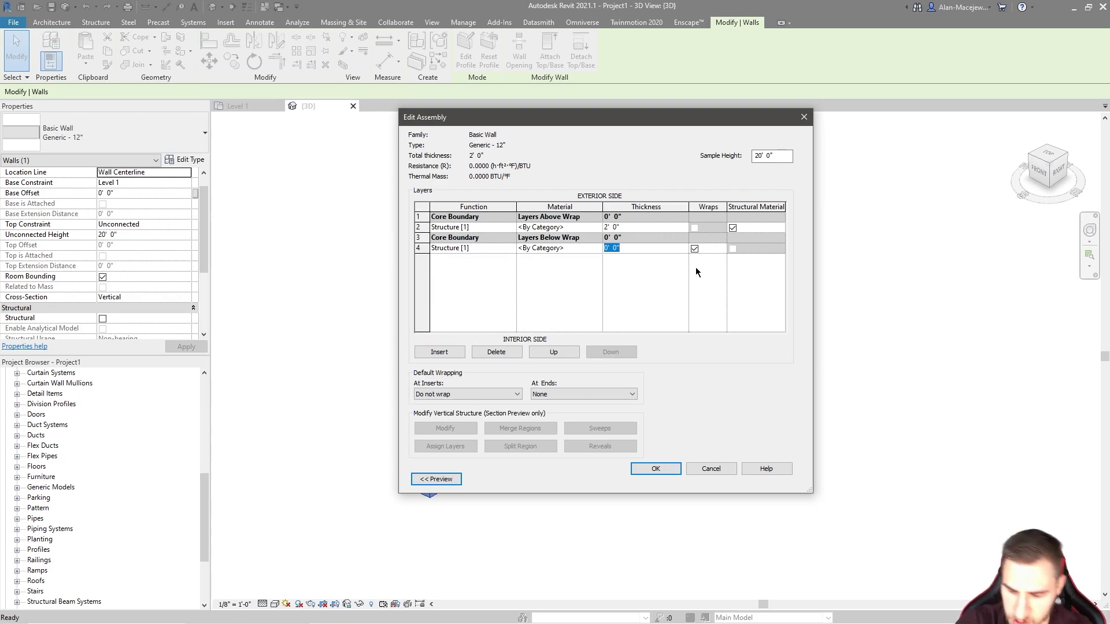
type("3+")
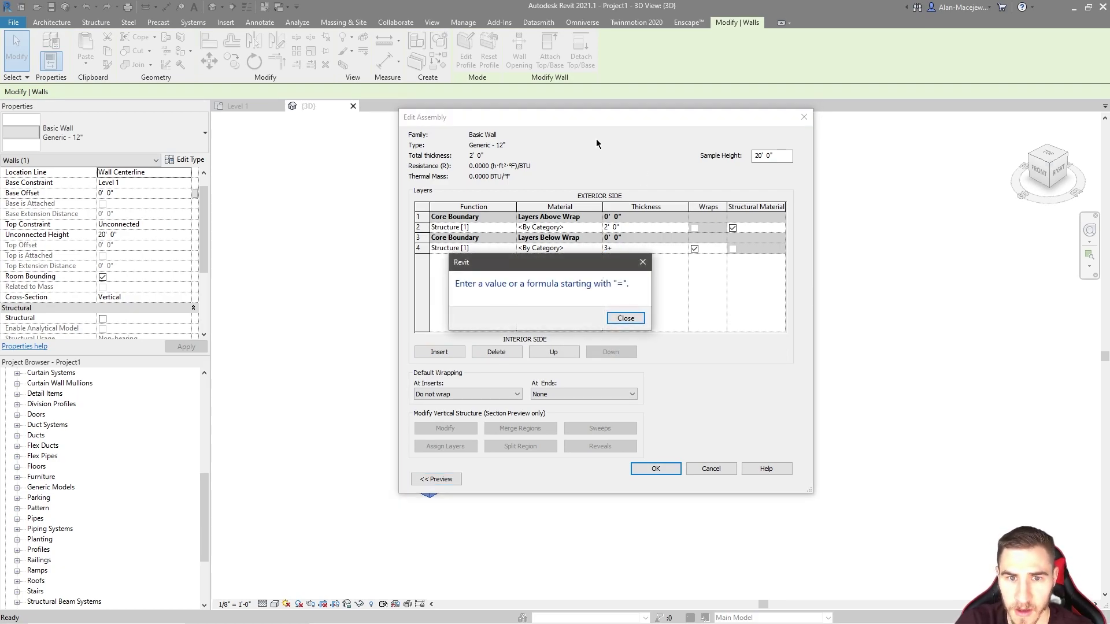
left_click(626, 318)
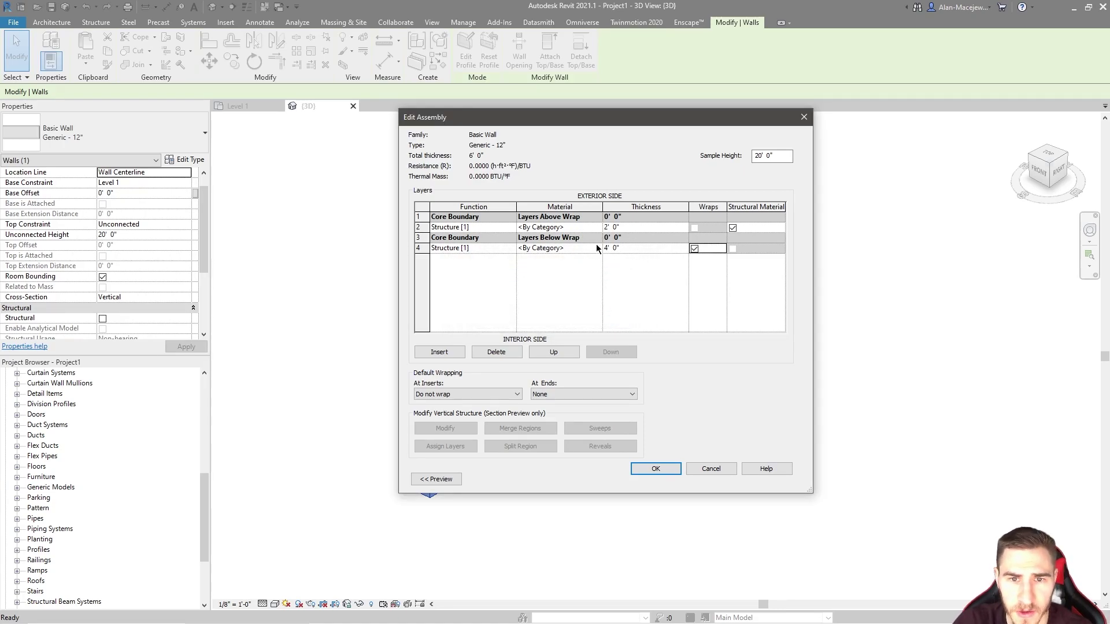
left_click(597, 248)
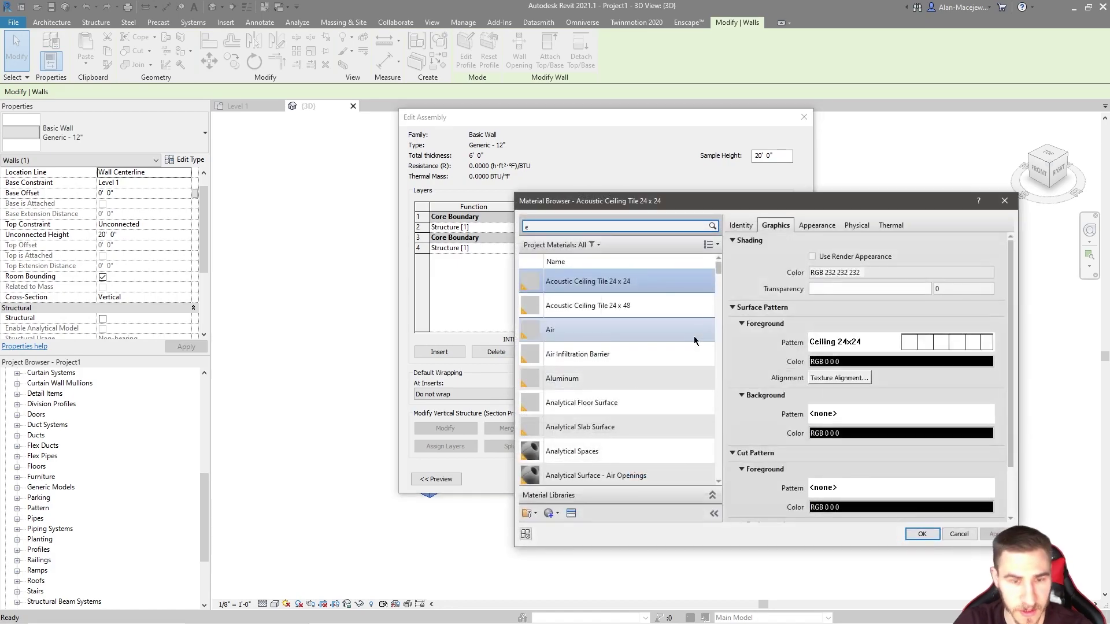
type("ear")
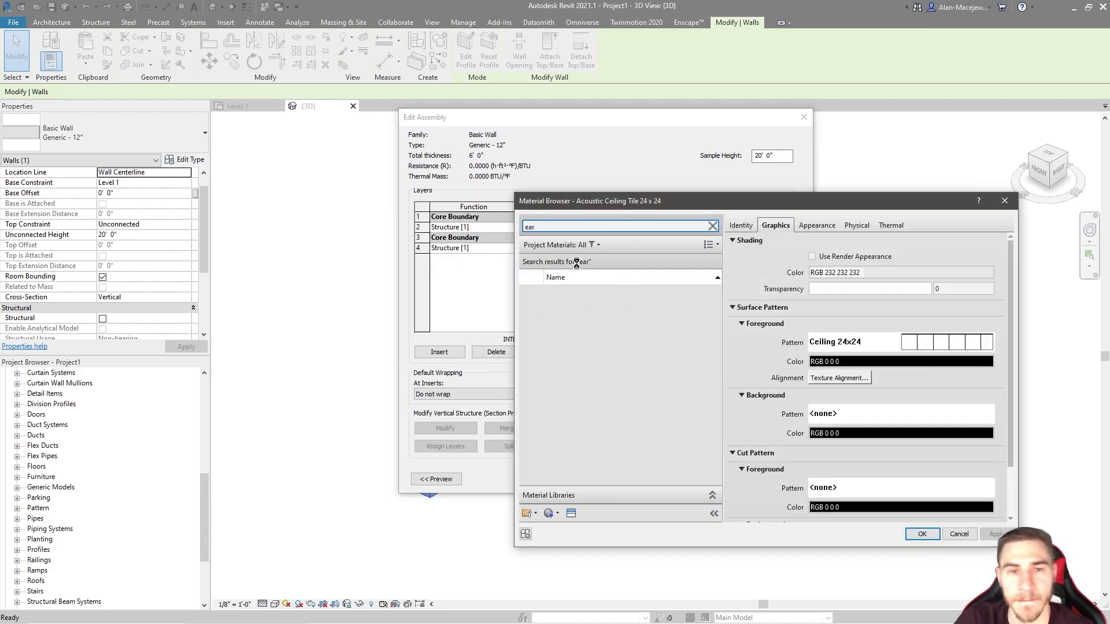
double_click(577, 322)
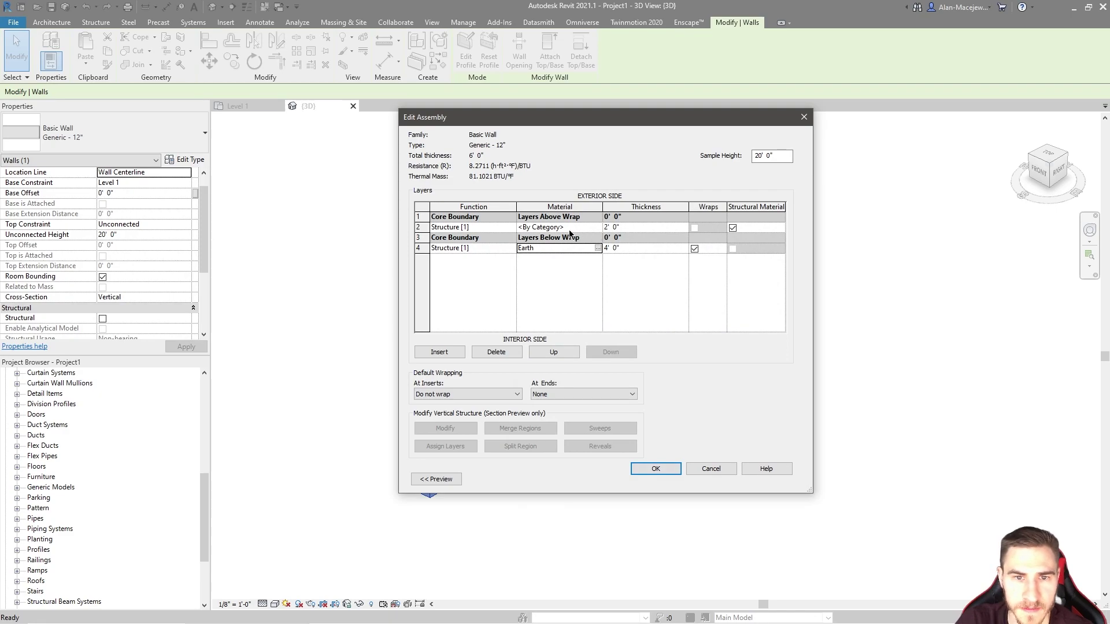
Assign Concrete, Cast-in-Place gray to the core structure layer and apply the Generic - 12" type changes
left_click(578, 227)
left_click(598, 227)
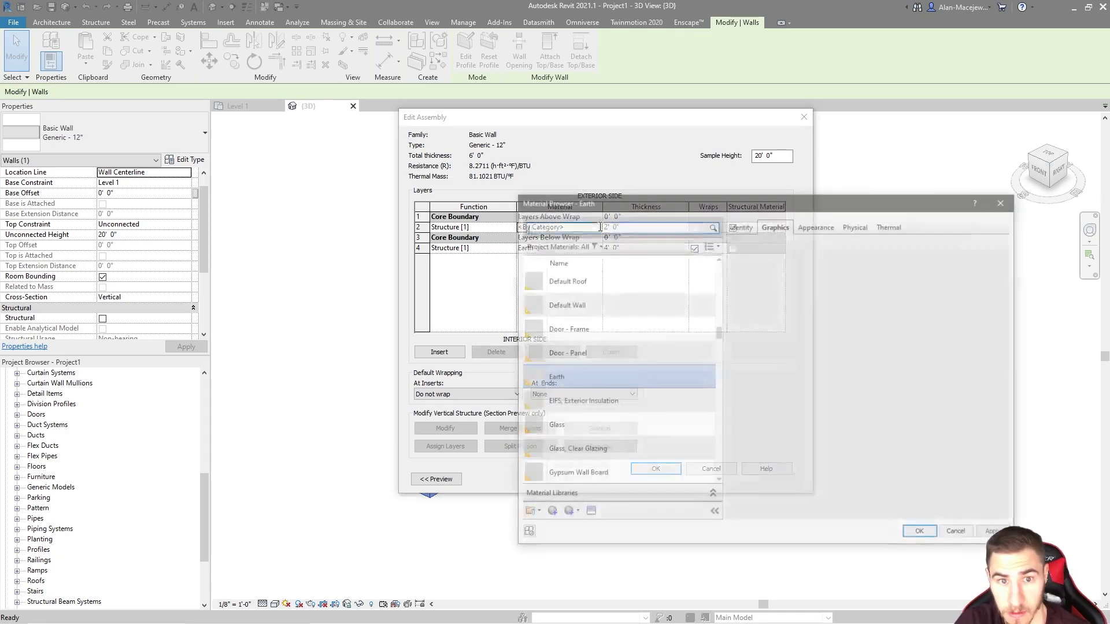
type("conc")
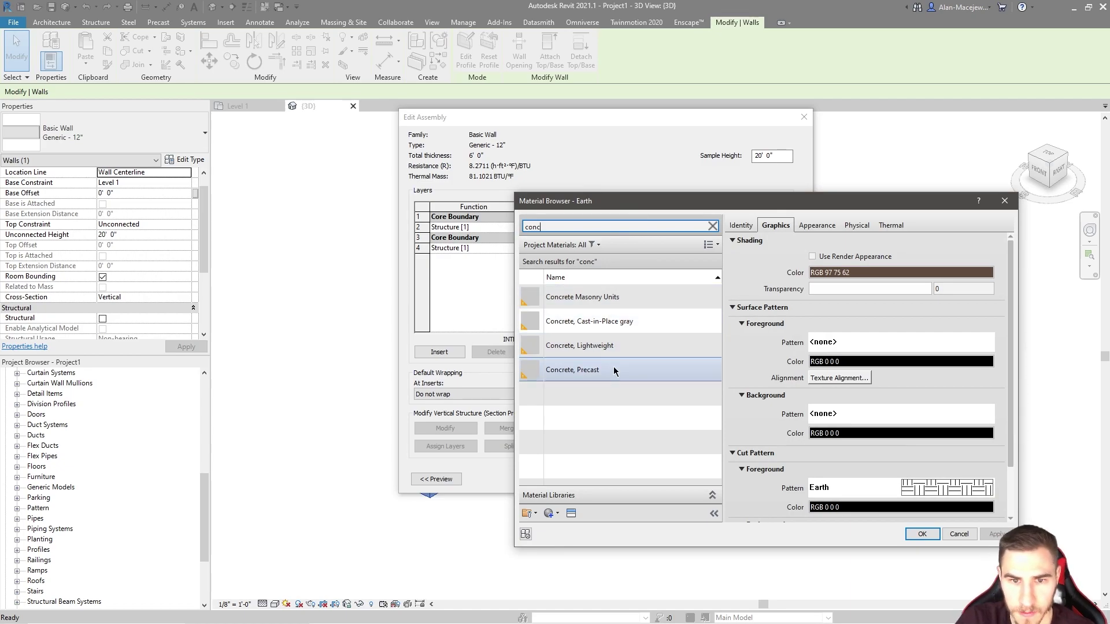
double_click(622, 321)
left_click(655, 471)
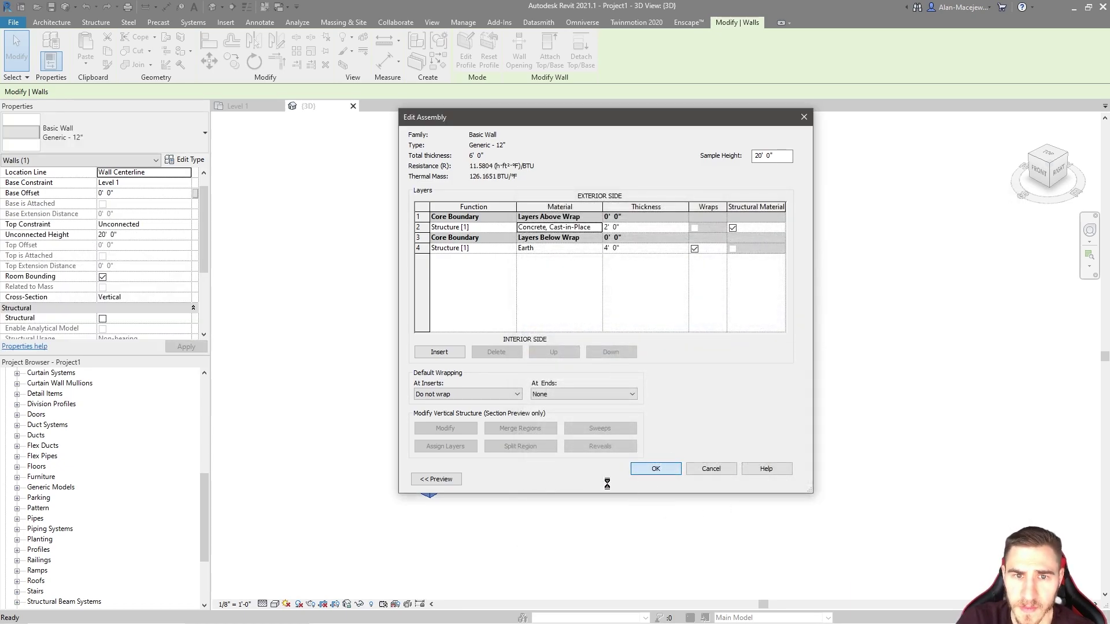
left_click(668, 479)
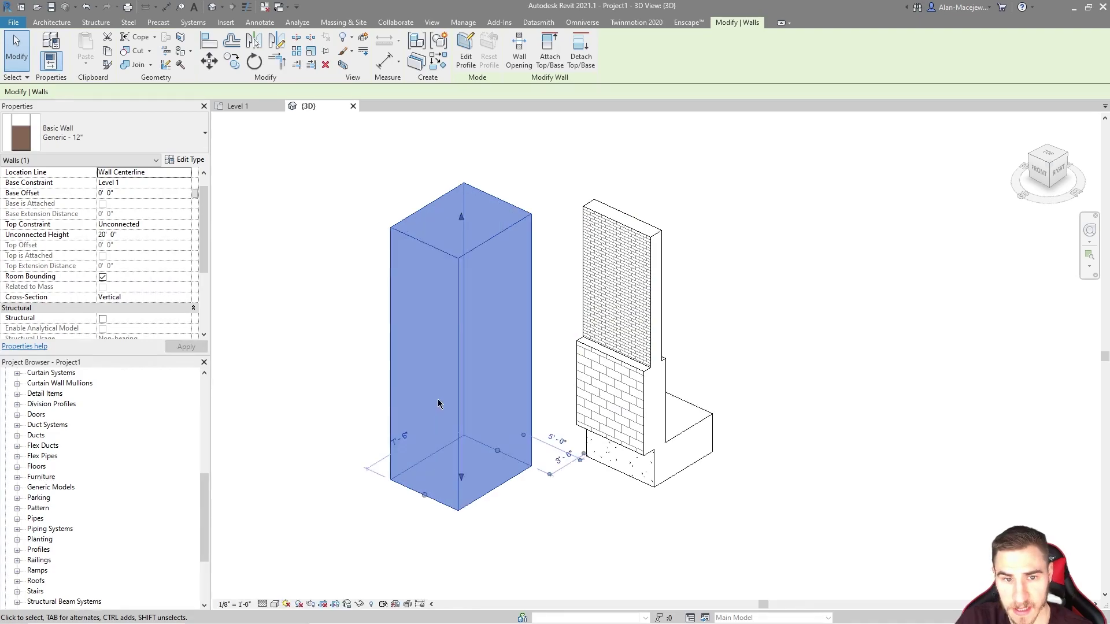
key("Escape")
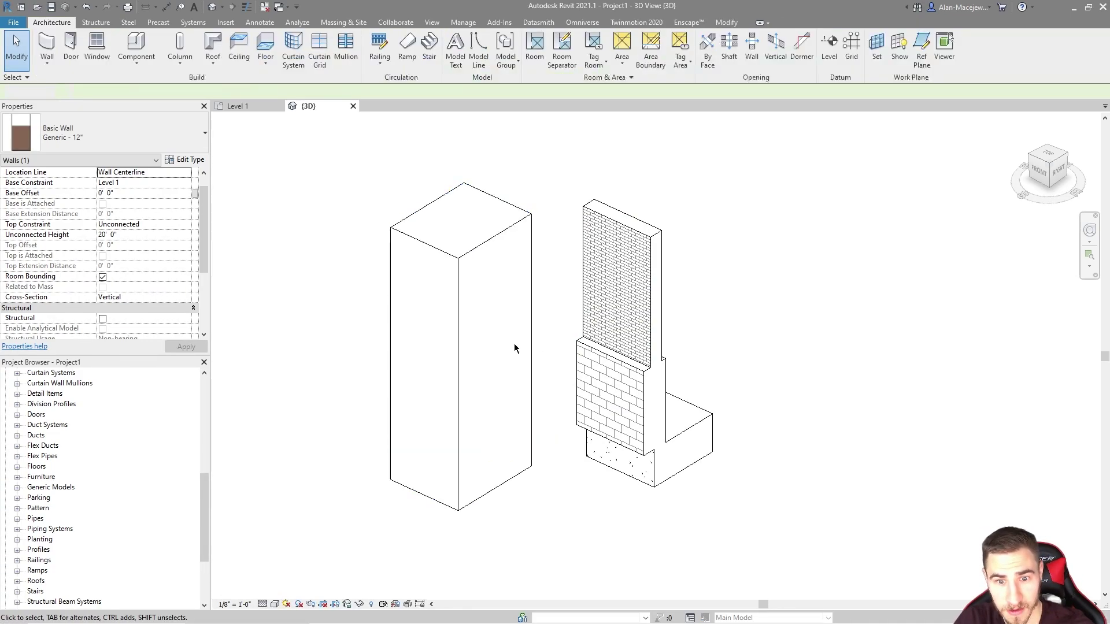
Inspect the edited Generic - 12" wall and the base of the stacked wall in the 3D view
left_click(465, 254)
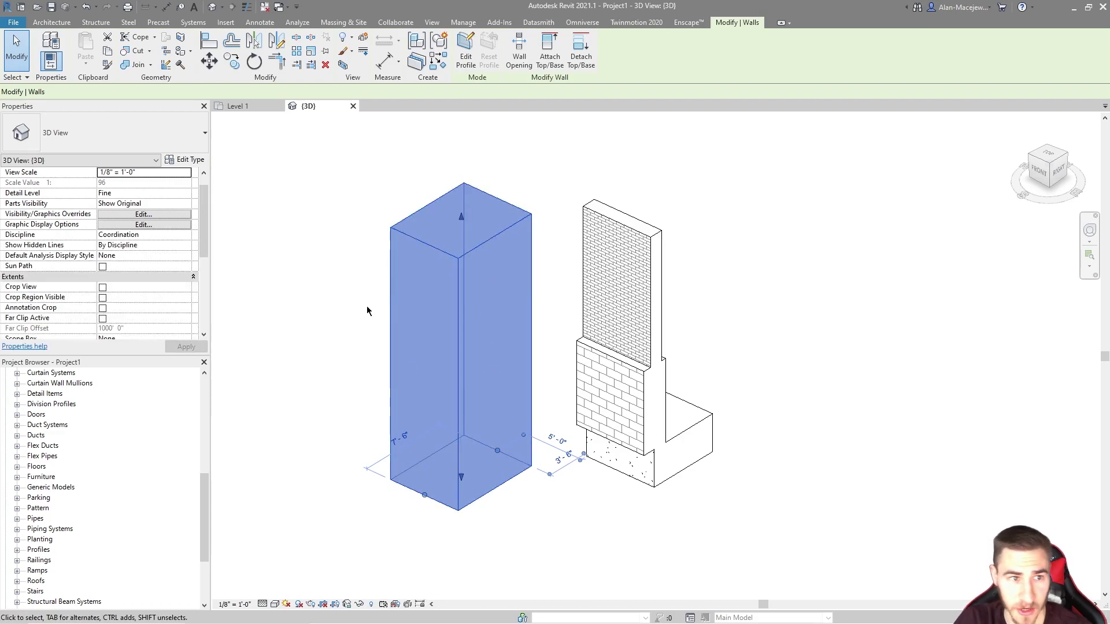
middle_click_drag(372, 312, 343, 296)
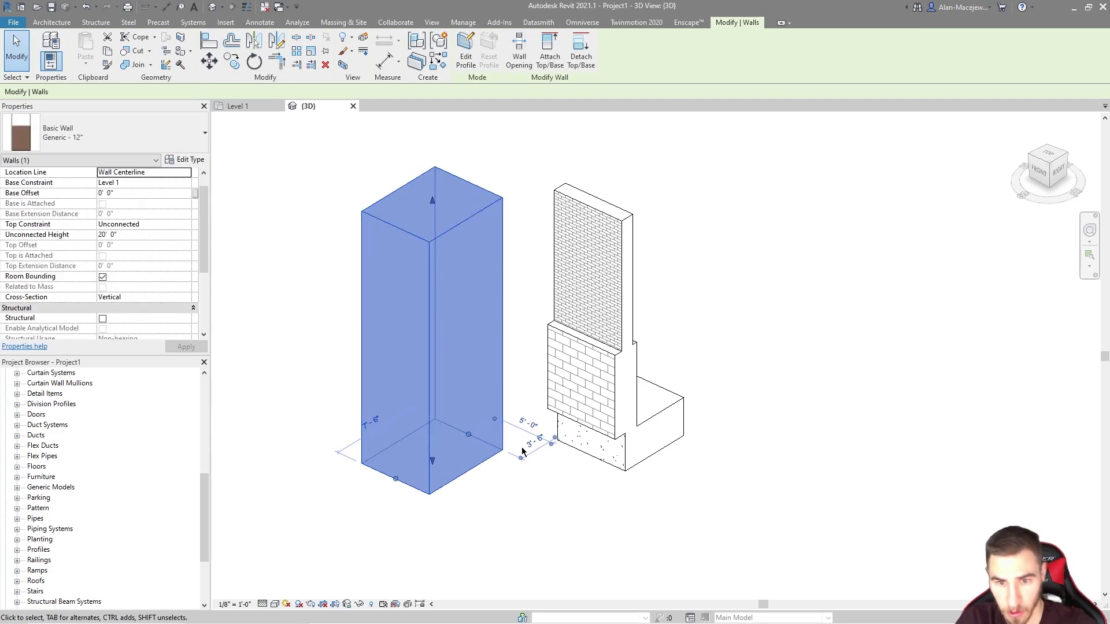
left_click(661, 415)
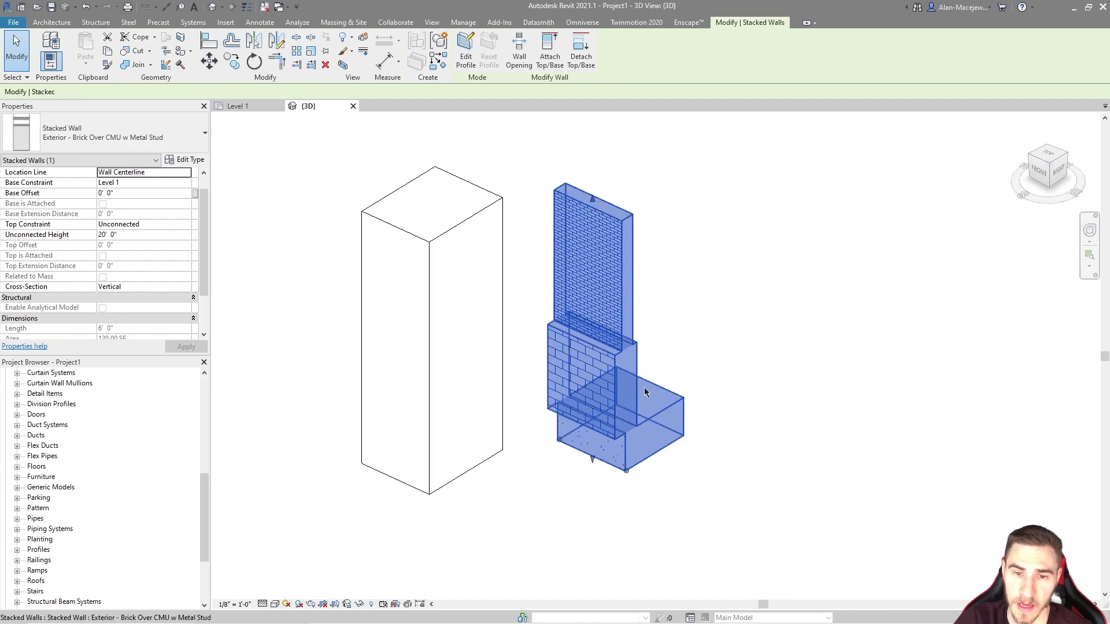
left_click(710, 451)
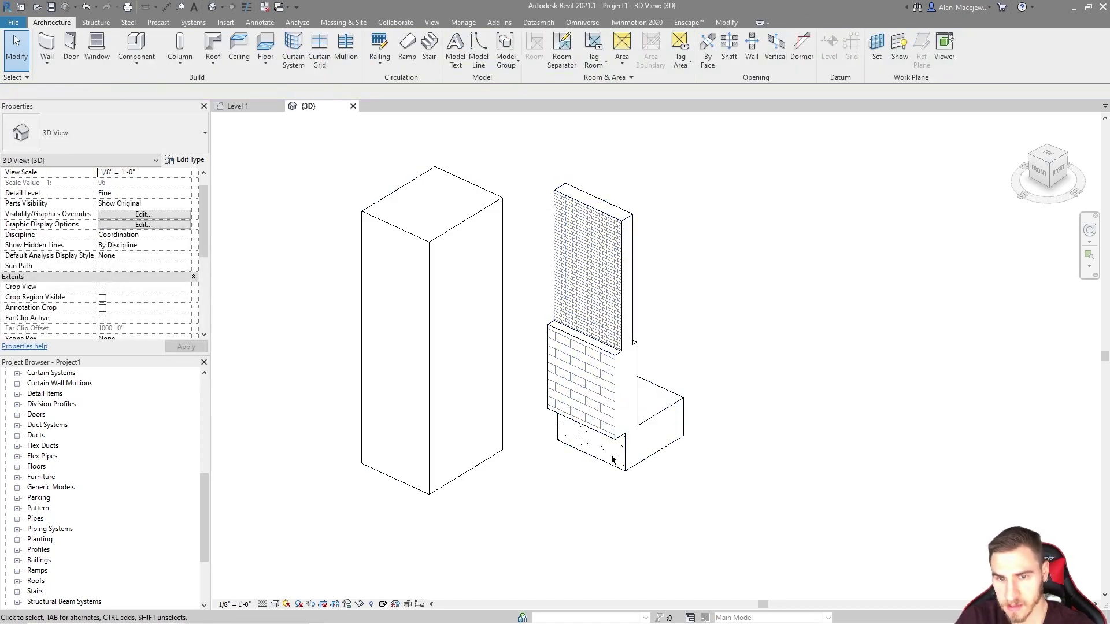
left_click(622, 440)
left_click(645, 502)
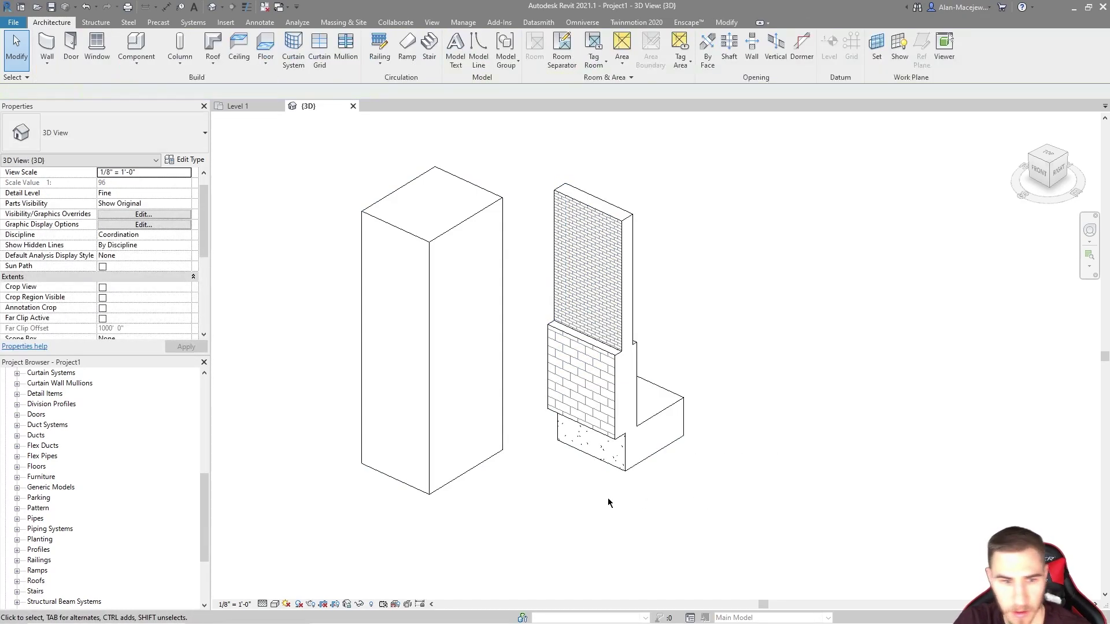
In the Level 1 floor plan, cut a vertical section through the short stacked wall
scroll(195, 491, "up", 10)
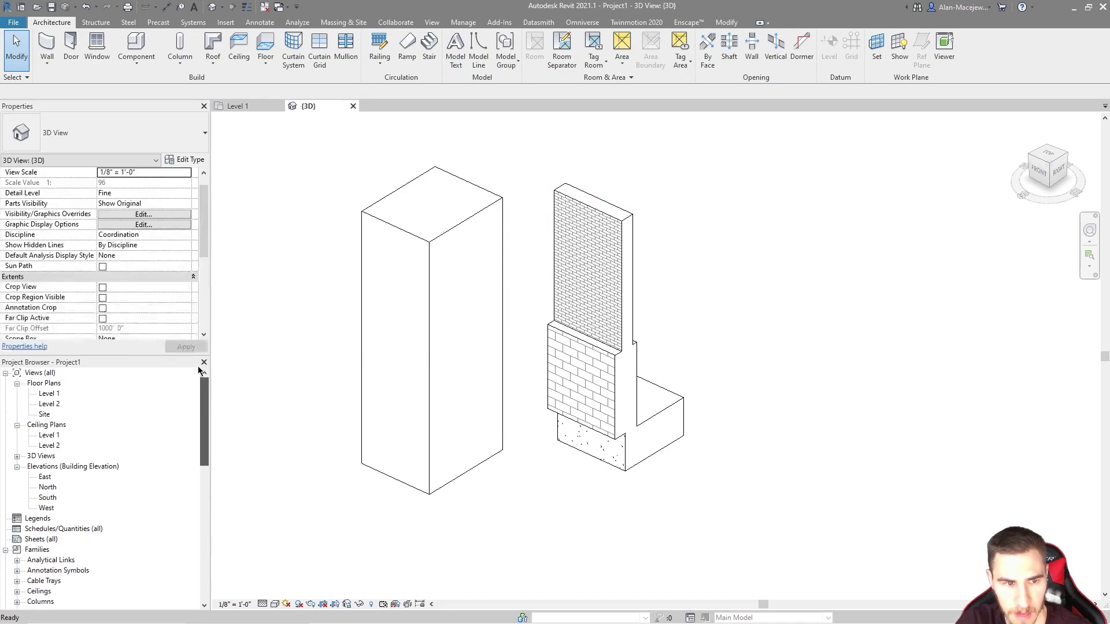
double_click(50, 393)
scroll(810, 491, "up", 3)
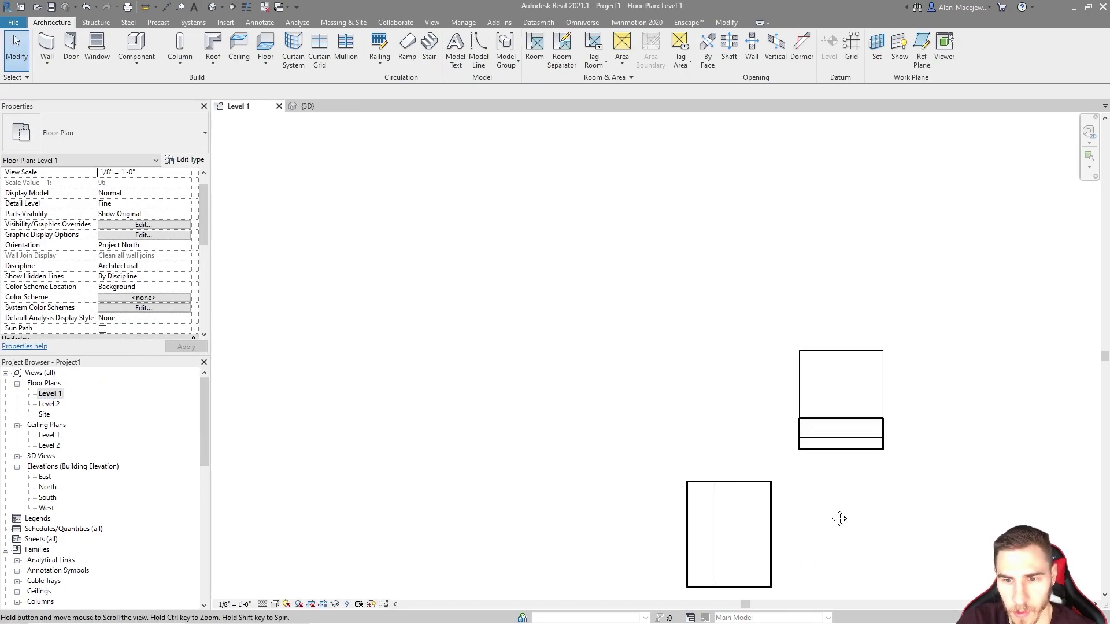
middle_click_drag(852, 520, 704, 476)
left_click(233, 6)
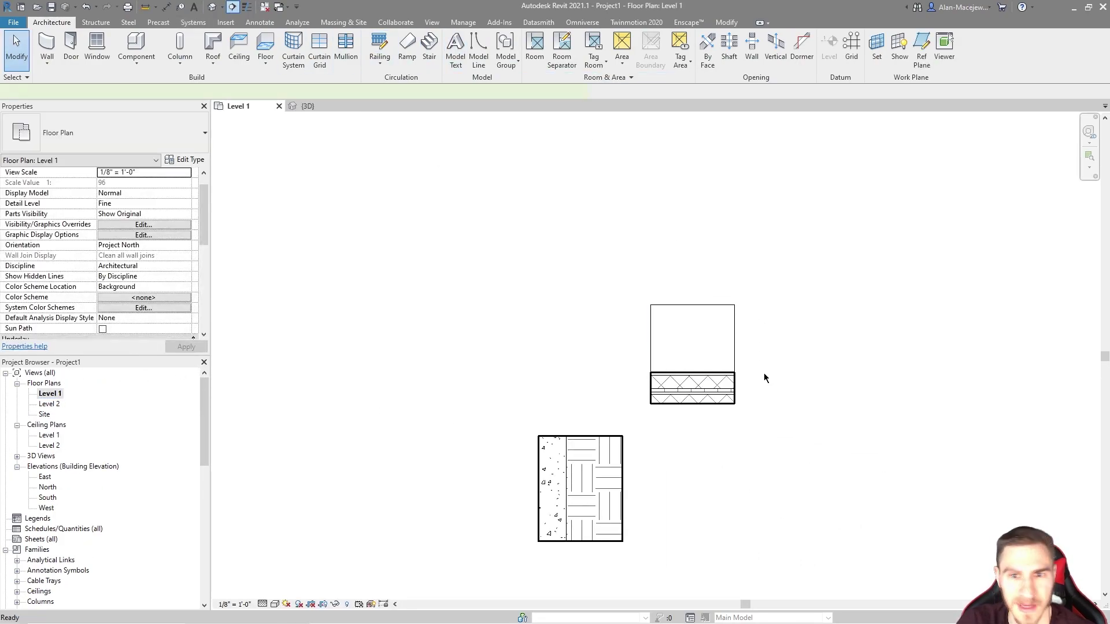
left_click(692, 289)
left_click(692, 457)
key("Escape")
key("Escape")
Open the new section view and set its detail level to Fine to show the stacked wall's layers and materials
double_click(709, 231)
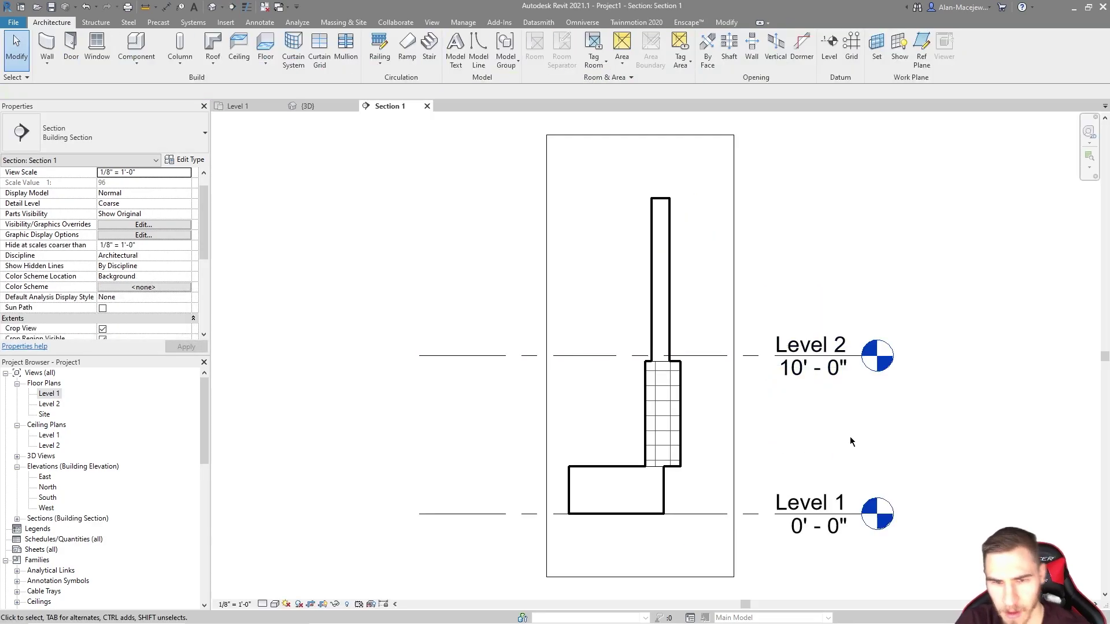
left_click(264, 604)
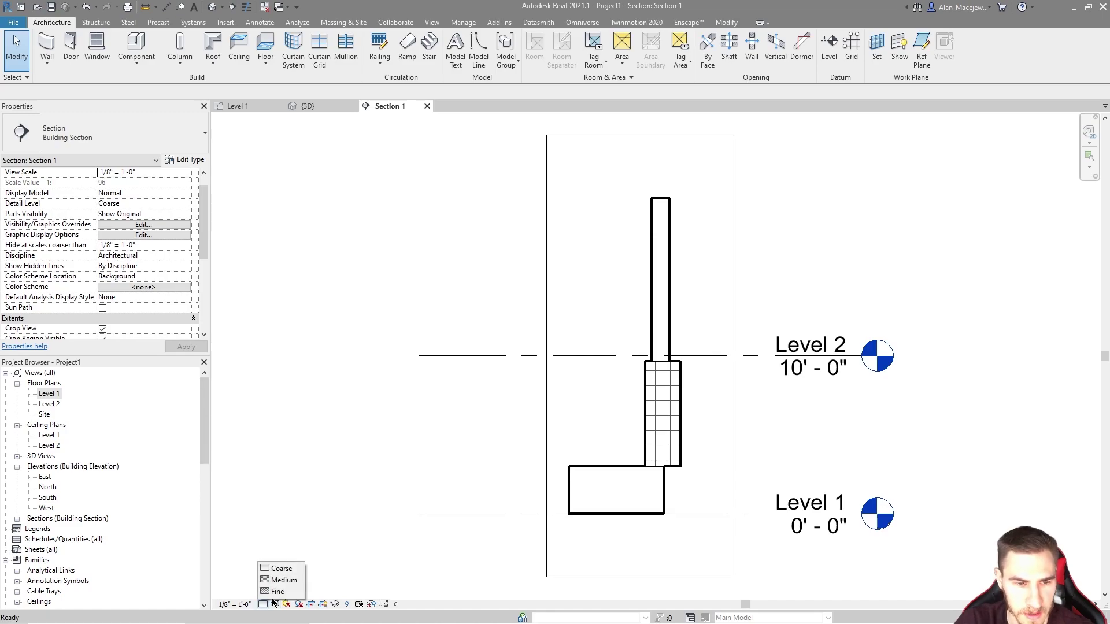
left_click(276, 591)
scroll(723, 502, "up", 2)
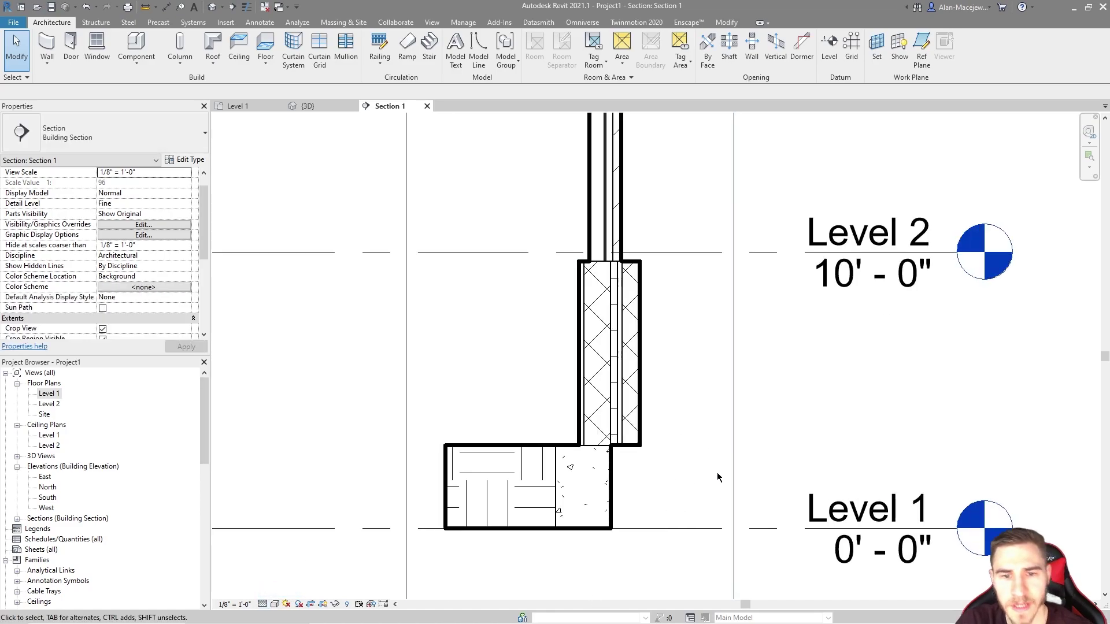
scroll(644, 442, "down", 2)
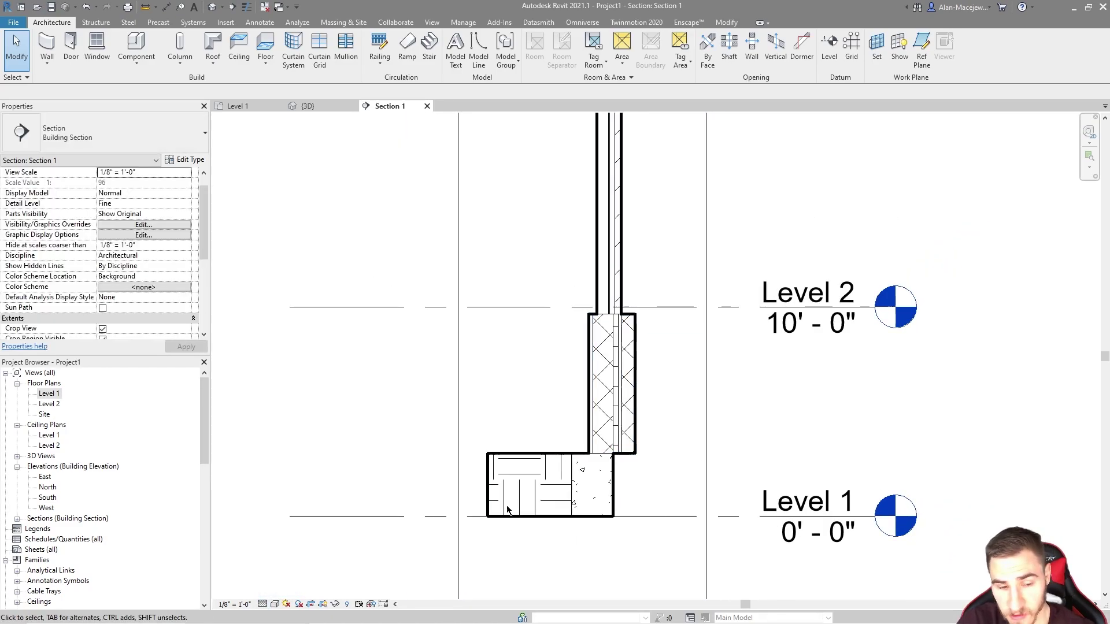
scroll(638, 460, "up", 2)
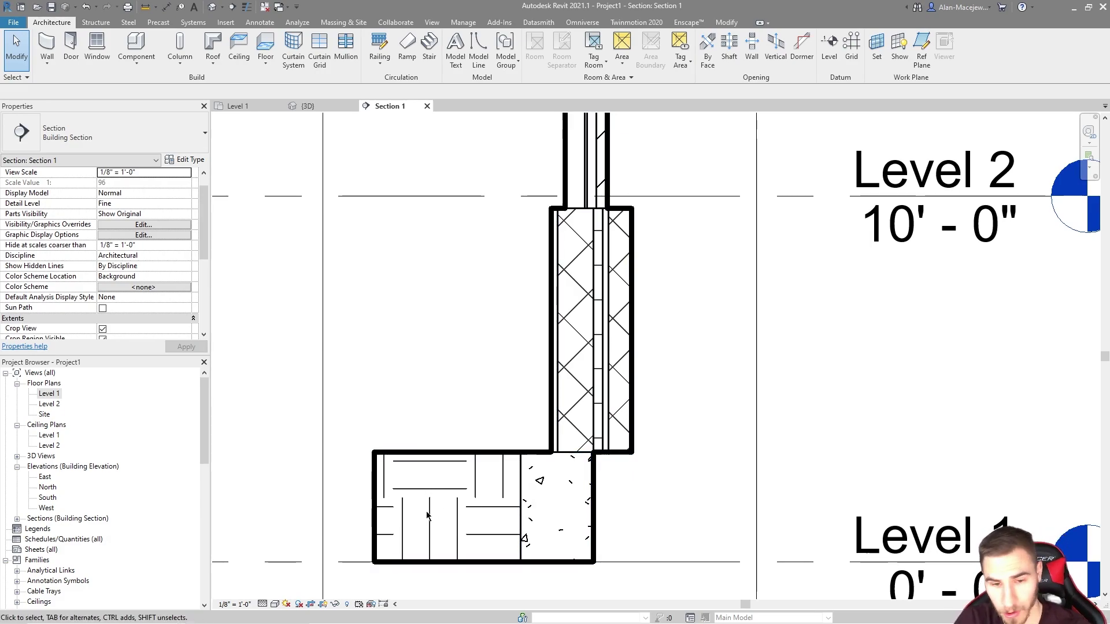
scroll(529, 526, "down", 1)
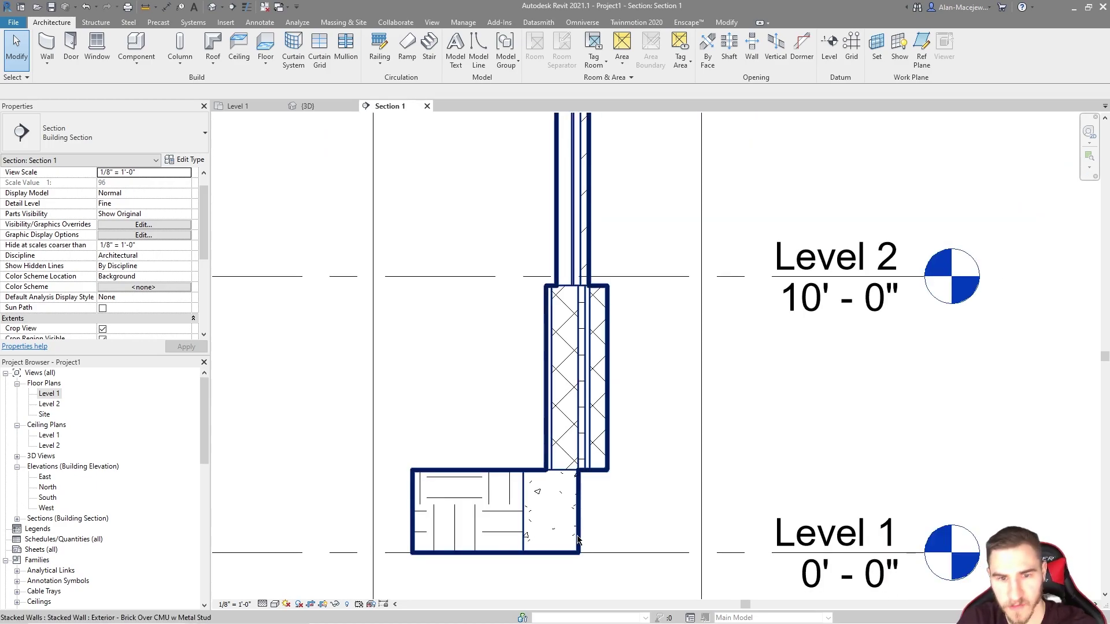
scroll(581, 523, "down", 1)
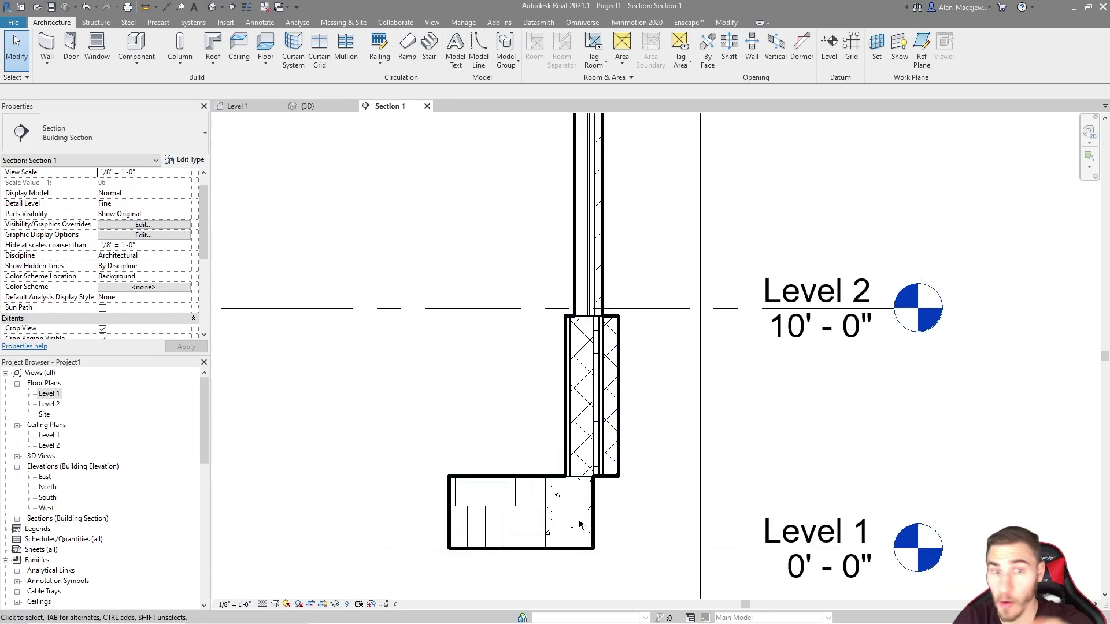
scroll(581, 524, "down", 1)
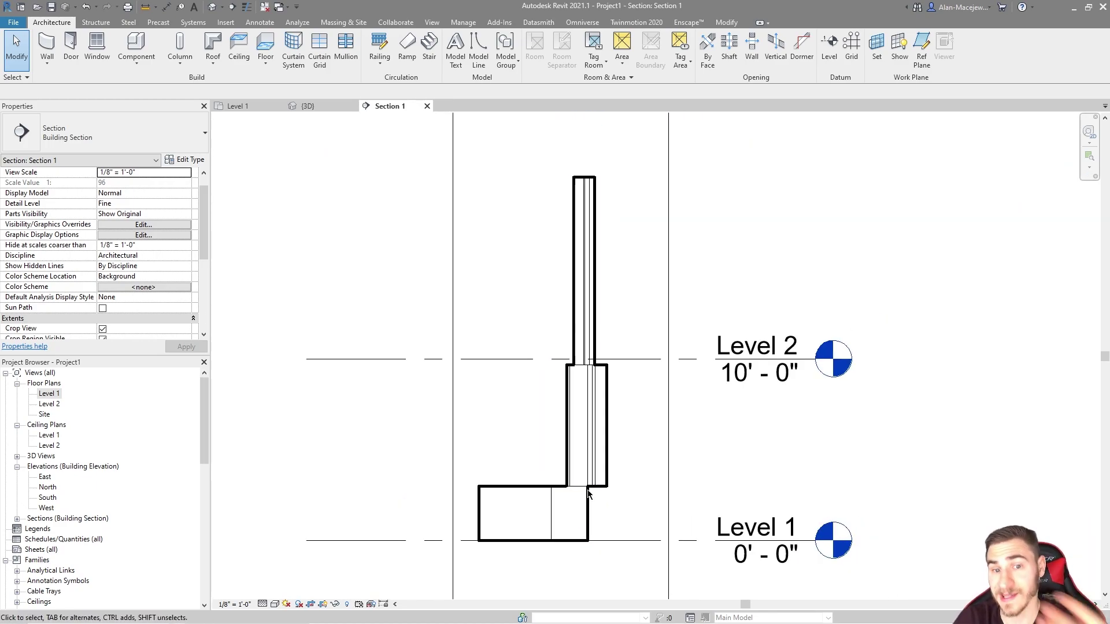
In the 3D view, create three connected walls similar to the existing stacked wall, forming a U-shaped run beside it
left_click(258, 105)
left_click(315, 106)
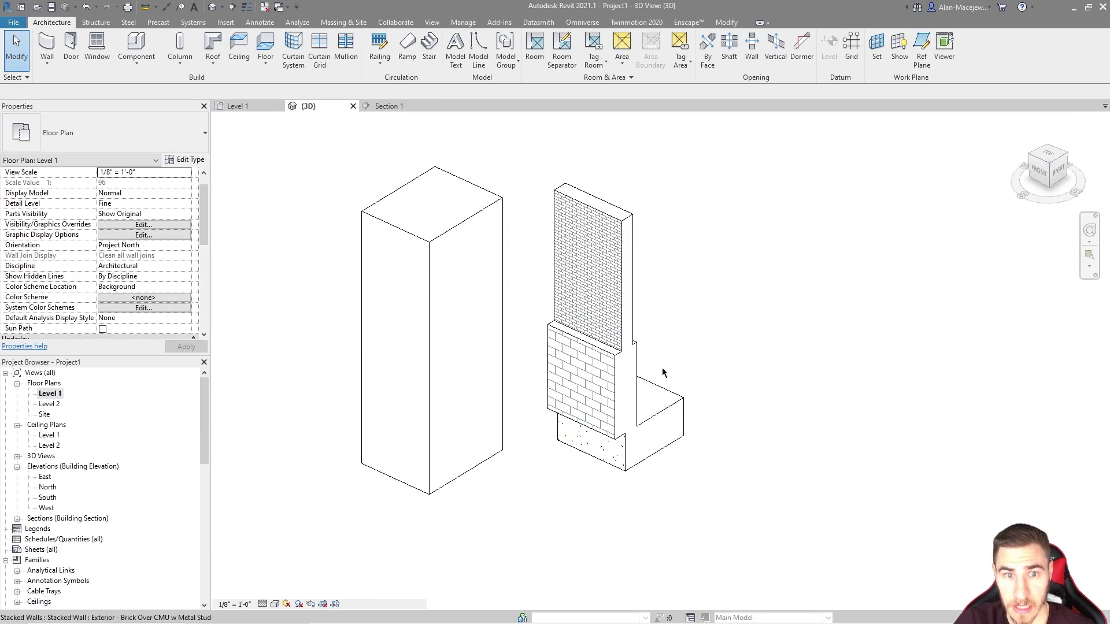
left_click(640, 334)
scroll(907, 451, "down", 3)
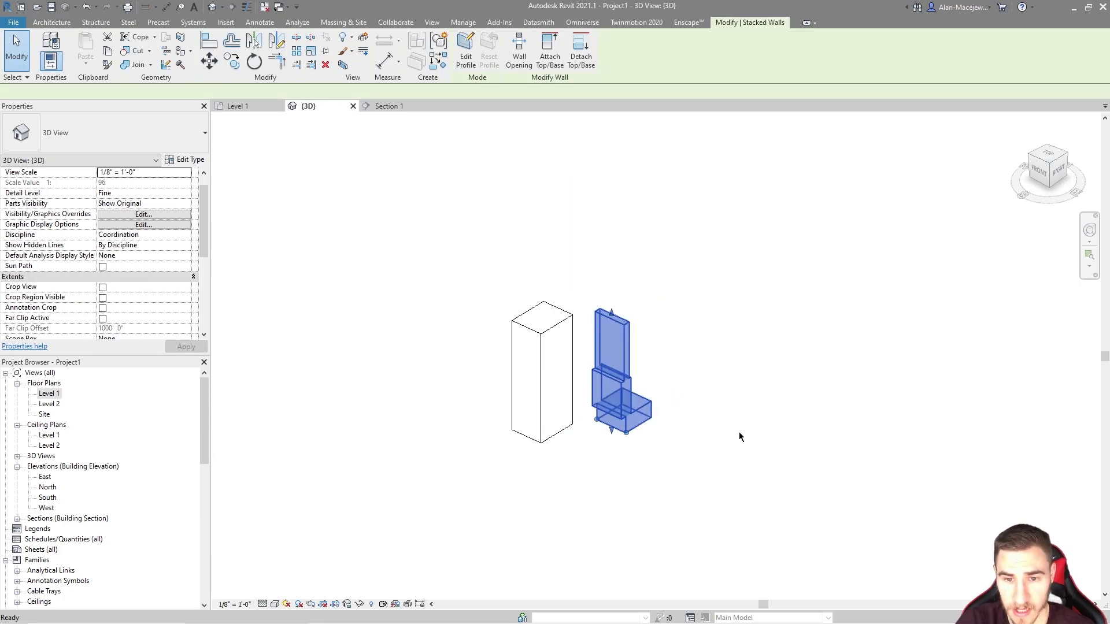
key("c")
key("s")
left_click(772, 425)
left_click(905, 480)
left_click(1035, 402)
left_click(914, 307)
key("Escape")
key("Escape")
Select the whole chain of U-shaped stacked walls and flip it so the exterior finish faces outward
scroll(935, 445, "up", 3)
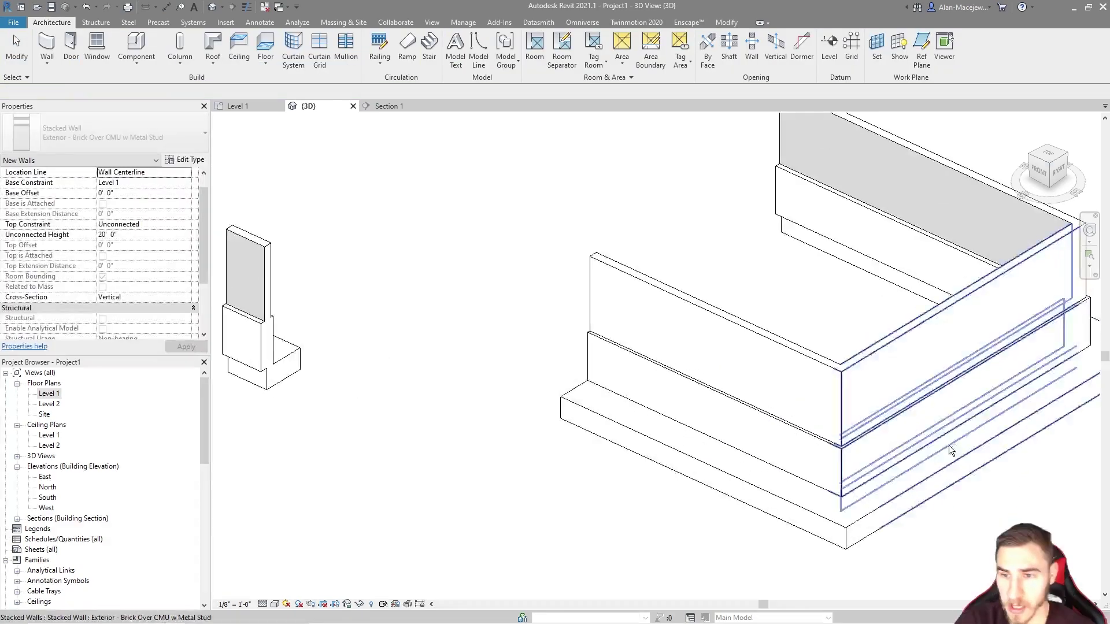
scroll(818, 461, "up", 4)
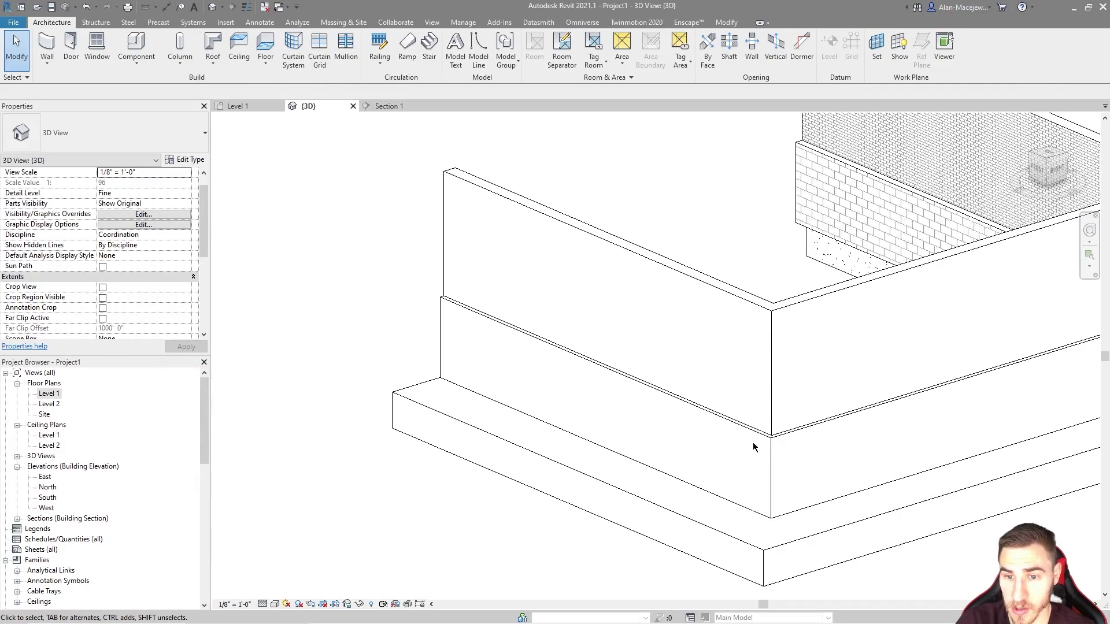
key("Tab")
left_click(789, 324)
middle_click_drag(652, 532, 855, 354, "shift")
key("Escape")
Examine how the layers and footings of the U-shaped stacked walls join at the corner, selecting one of the walls
scroll(830, 428, "up", 3)
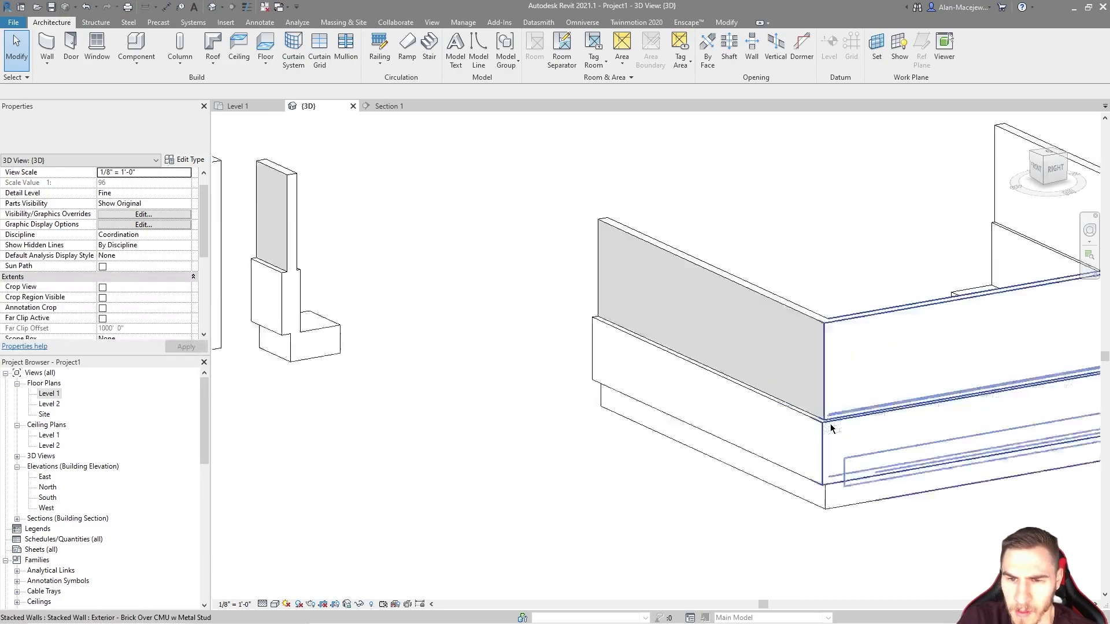
scroll(831, 428, "down", 3)
scroll(733, 497, "up", 3)
middle_click_drag(733, 497, 516, 494)
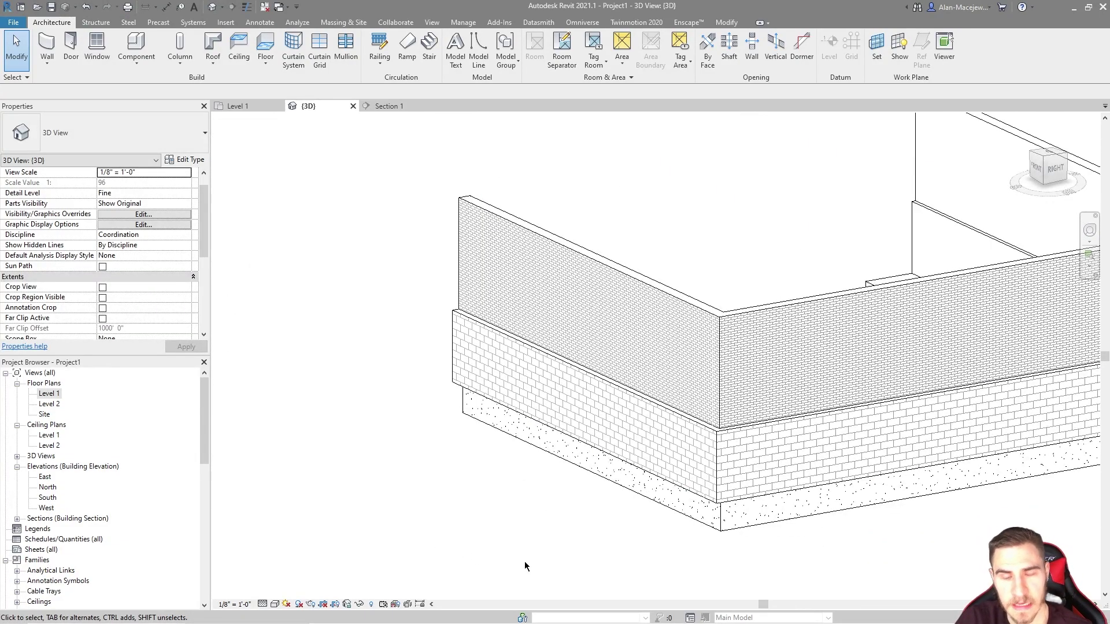
scroll(521, 560, "up", 1)
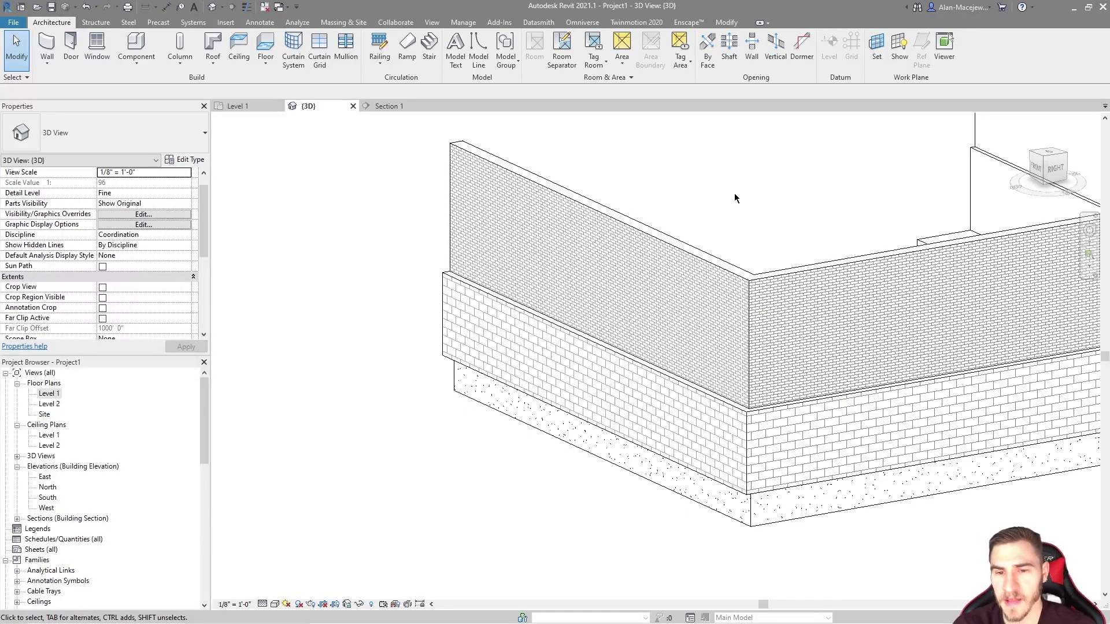
scroll(844, 278, "down", 1)
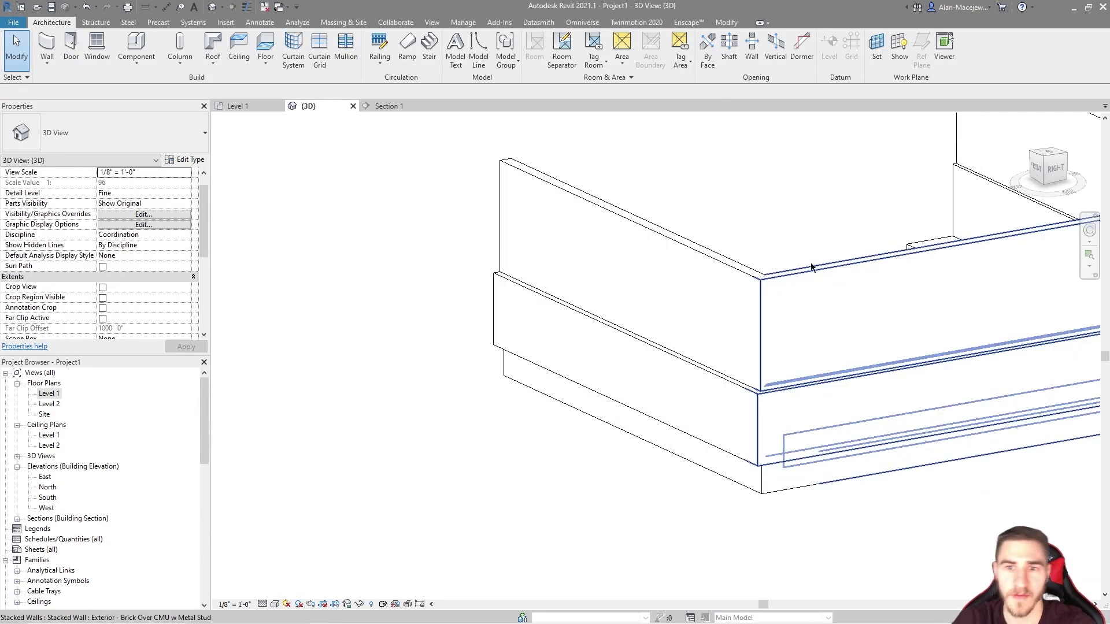
scroll(824, 433, "down", 1)
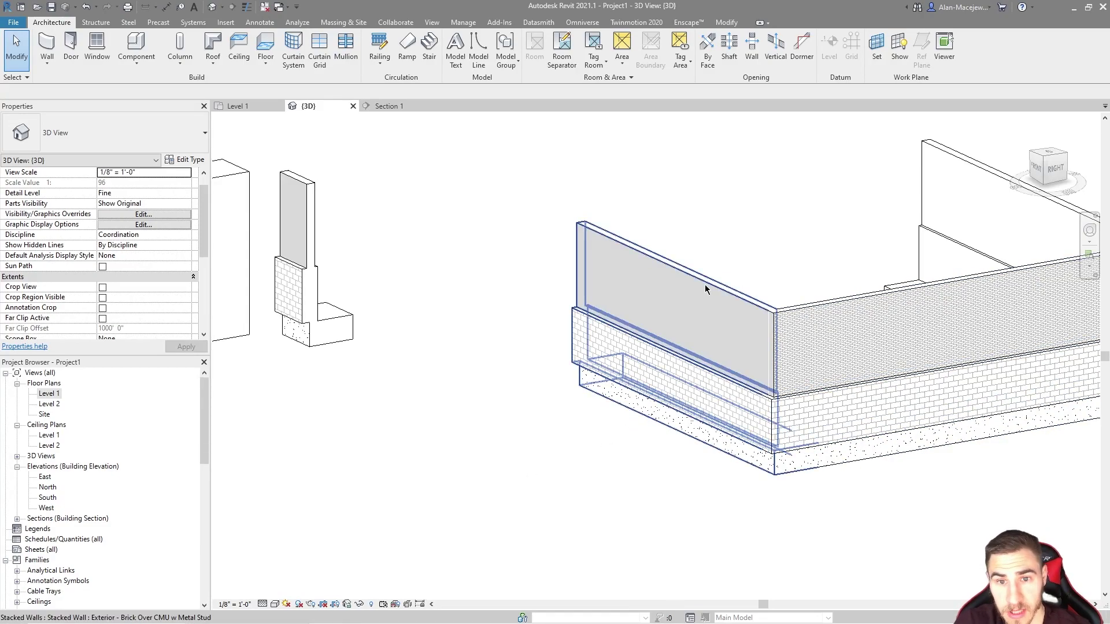
left_click(667, 348)
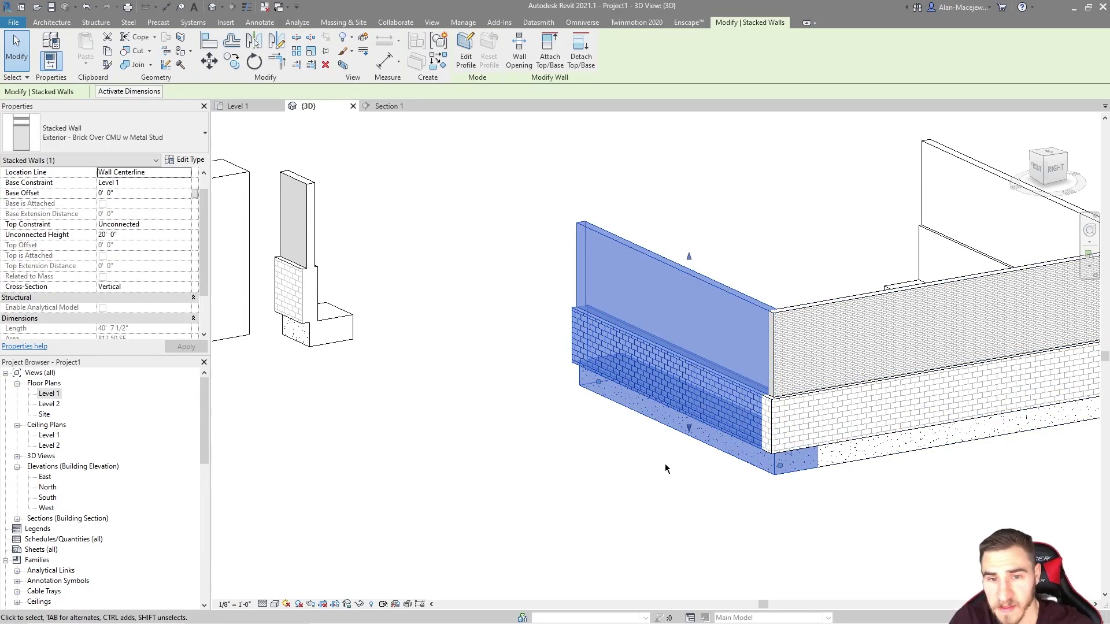
scroll(659, 468, "down", 4)
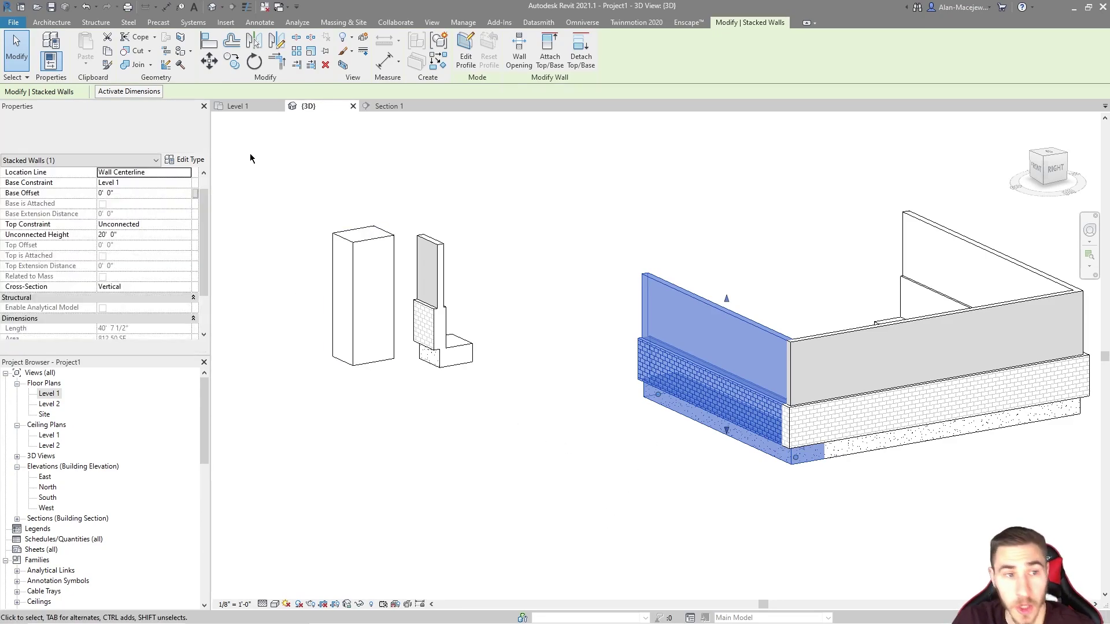
In the Level 1 floor plan, create an arc-shaped wall similar to the short stacked wall, just above it
left_click(244, 112)
left_click(483, 327)
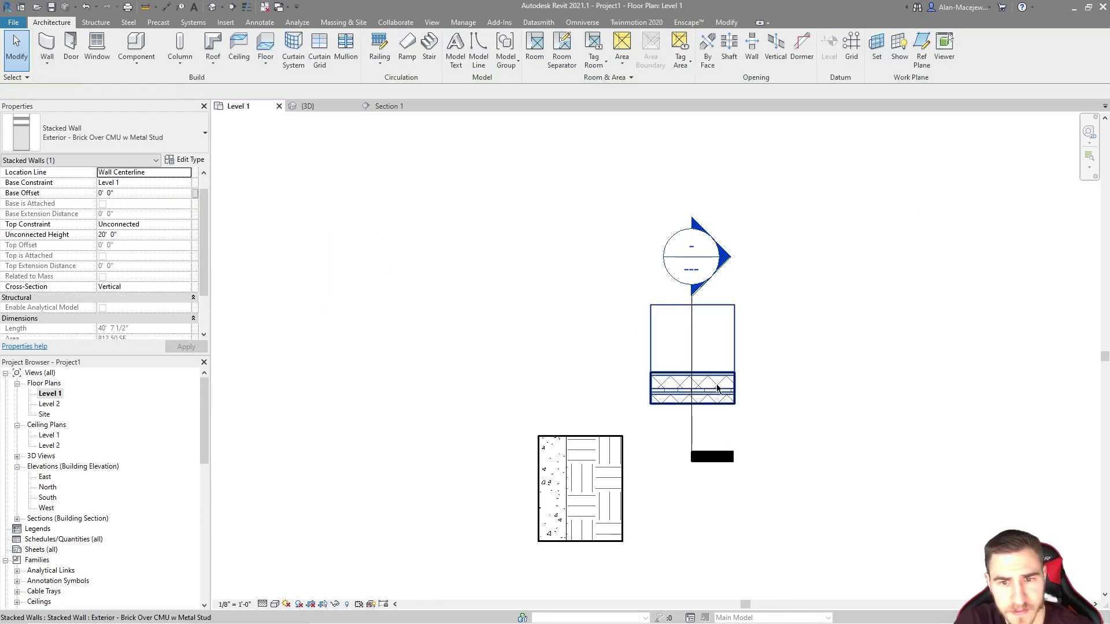
left_click(722, 383)
scroll(744, 394, "down", 2)
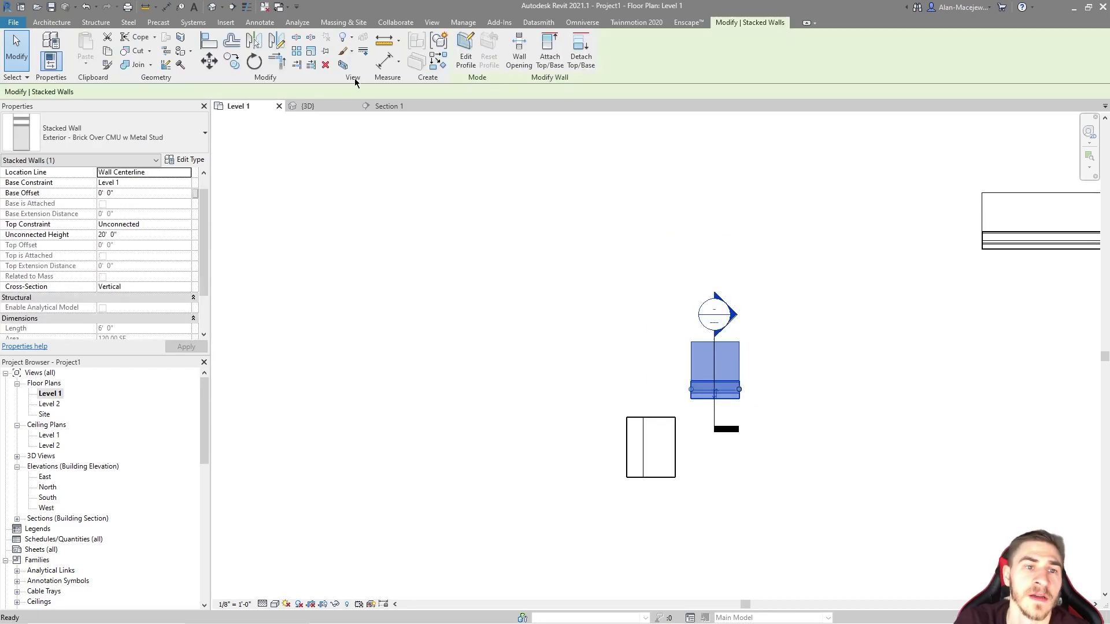
left_click(414, 62)
left_click(461, 51)
left_click(584, 224)
left_click(348, 312)
left_click(517, 218)
key("Escape")
key("Escape")
Inspect the curved stacked wall from its exterior side in the 3D view and delete it
left_click(325, 103)
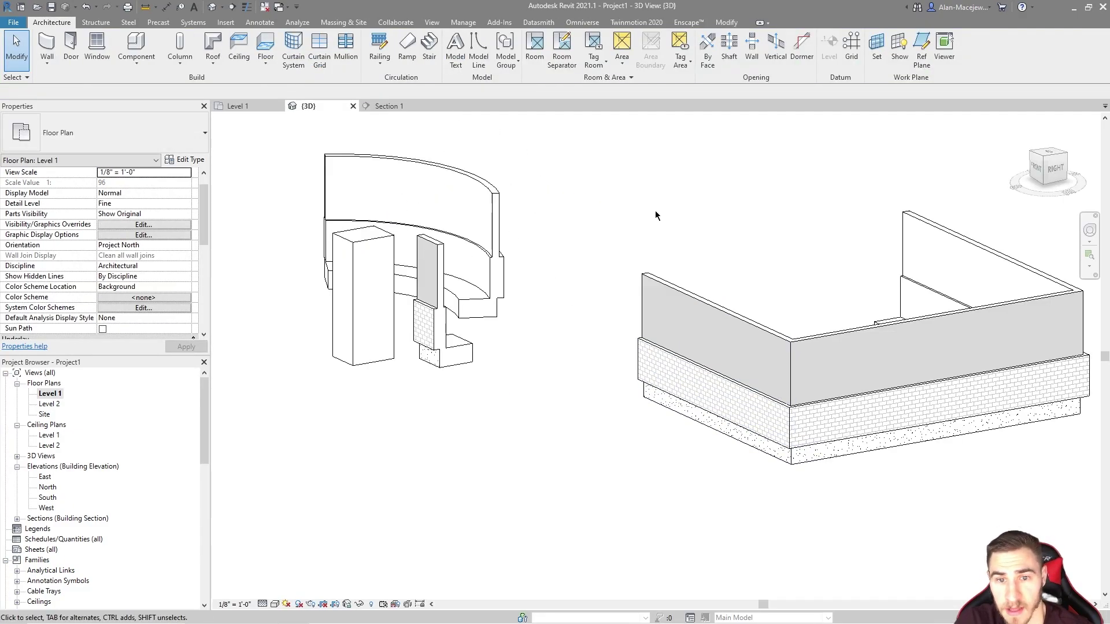
mouse_move(523, 257)
middle_mouse_down("shift")
mouse_move(803, 332)
mouse_move(770, 391)
mouse_move(709, 393)
middle_mouse_up("shift")
scroll(709, 393, "up", 3)
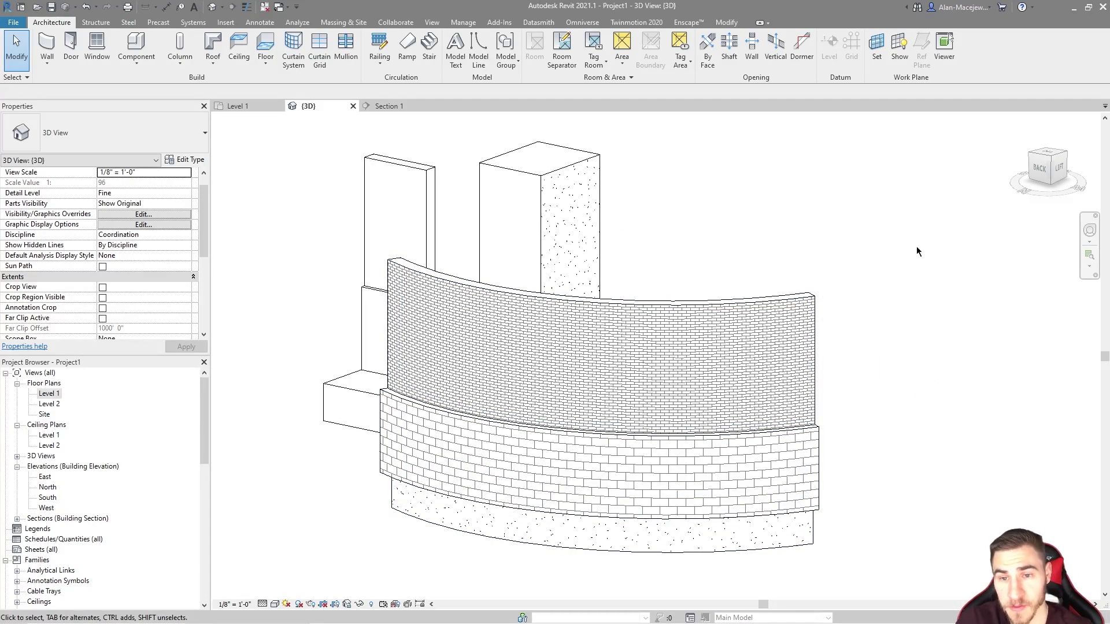
scroll(900, 353, "down", 3)
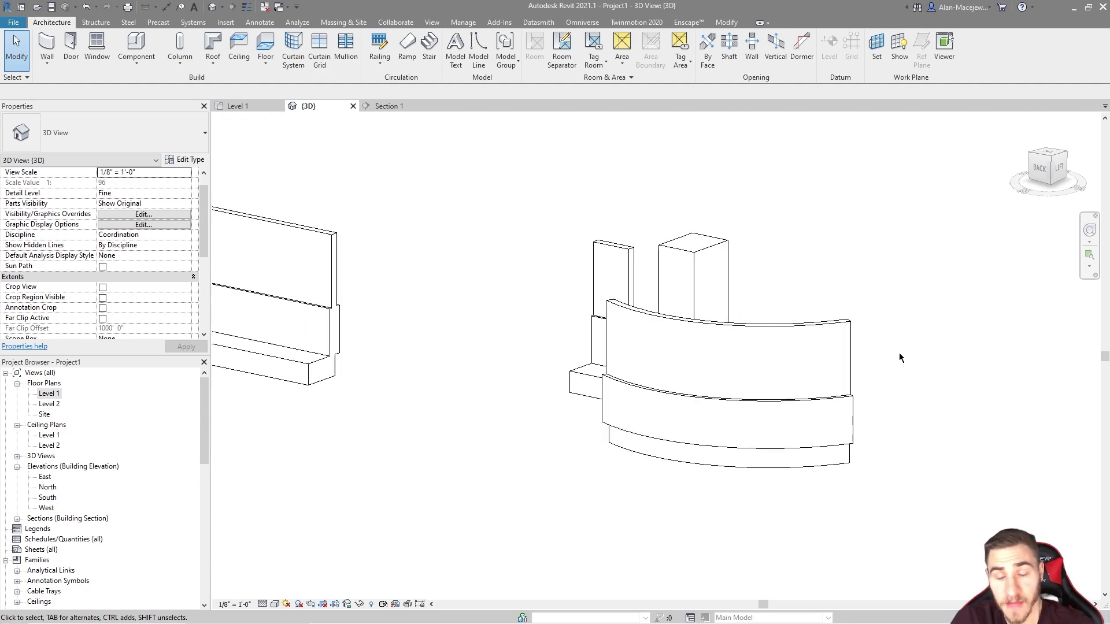
left_click(840, 399)
key("Delete")
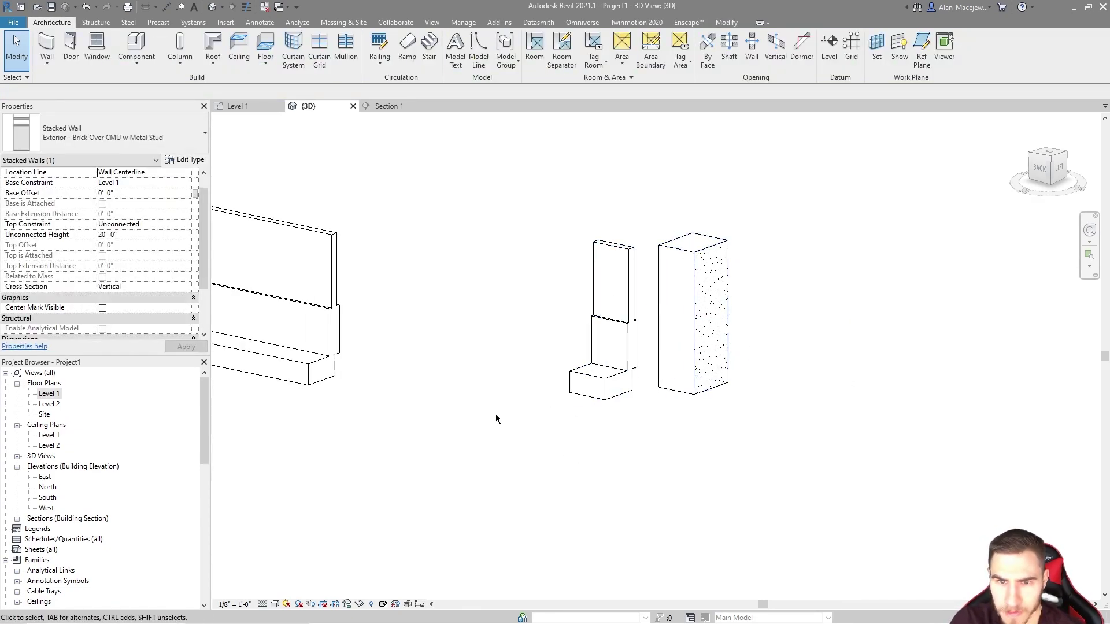
scroll(503, 405, "down", 1)
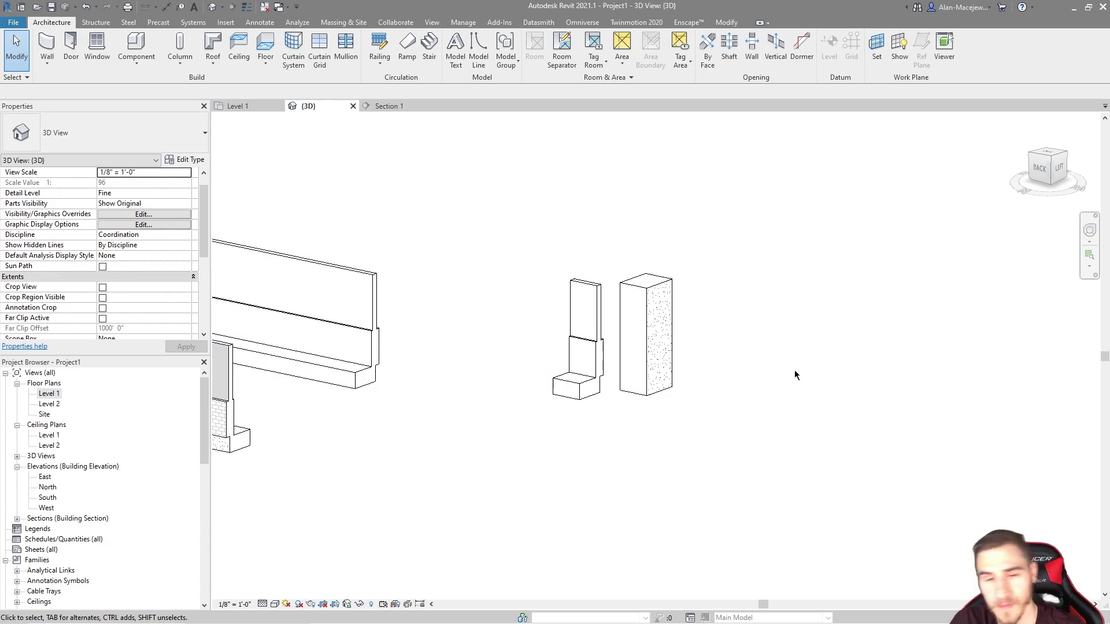
middle_click_drag(603, 475, 646, 396, "shift")
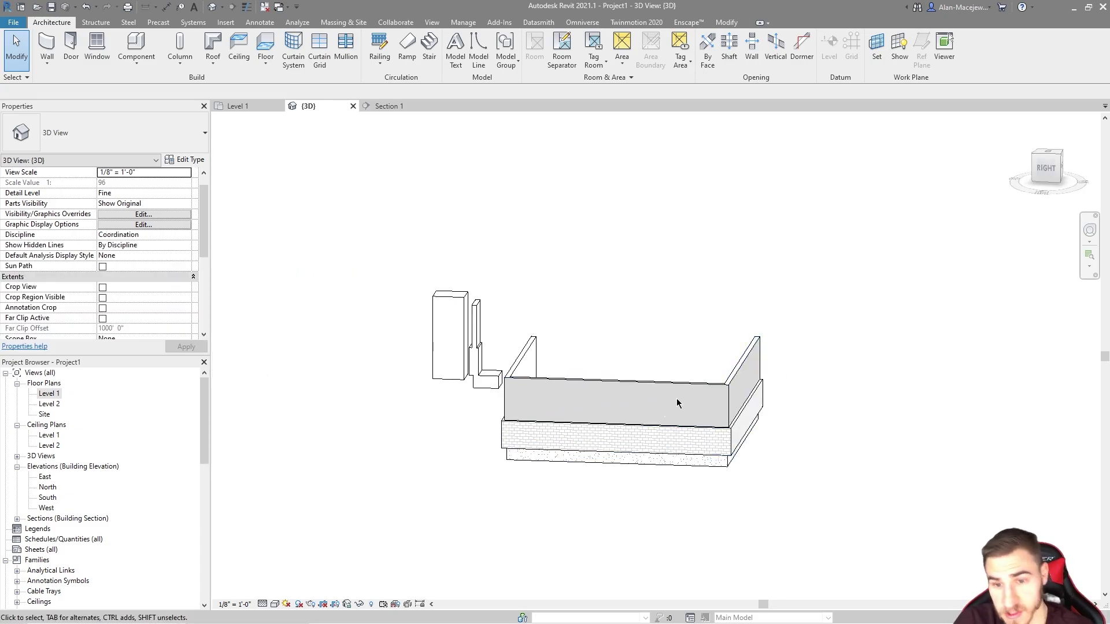
scroll(687, 408, "up", 2)
middle_click_drag(694, 366, 599, 331, "shift")
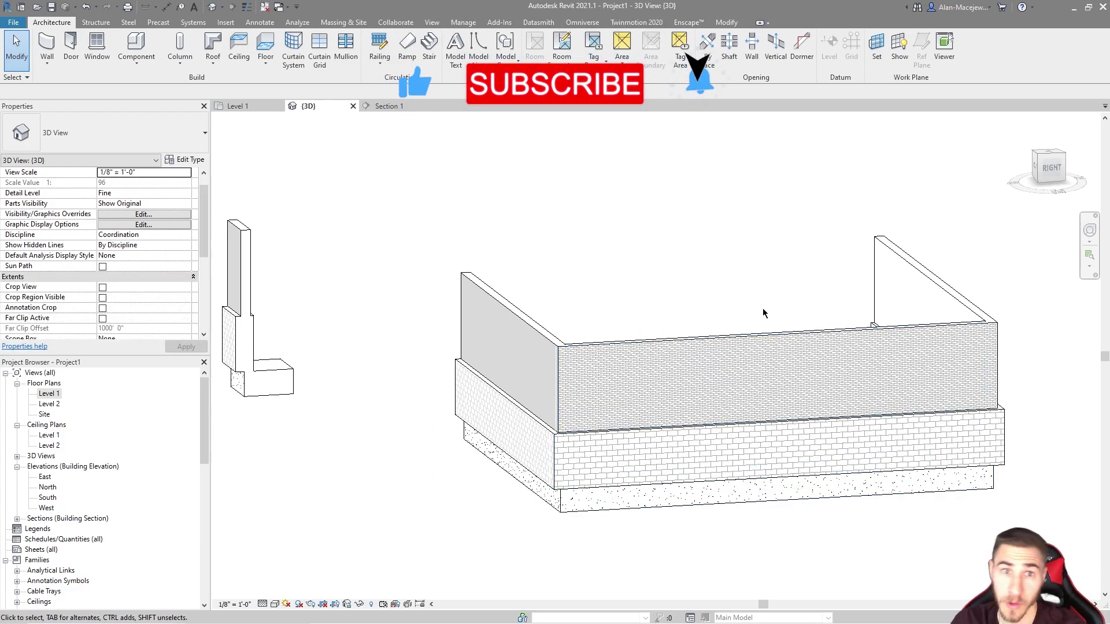
scroll(727, 267, "down", 2)
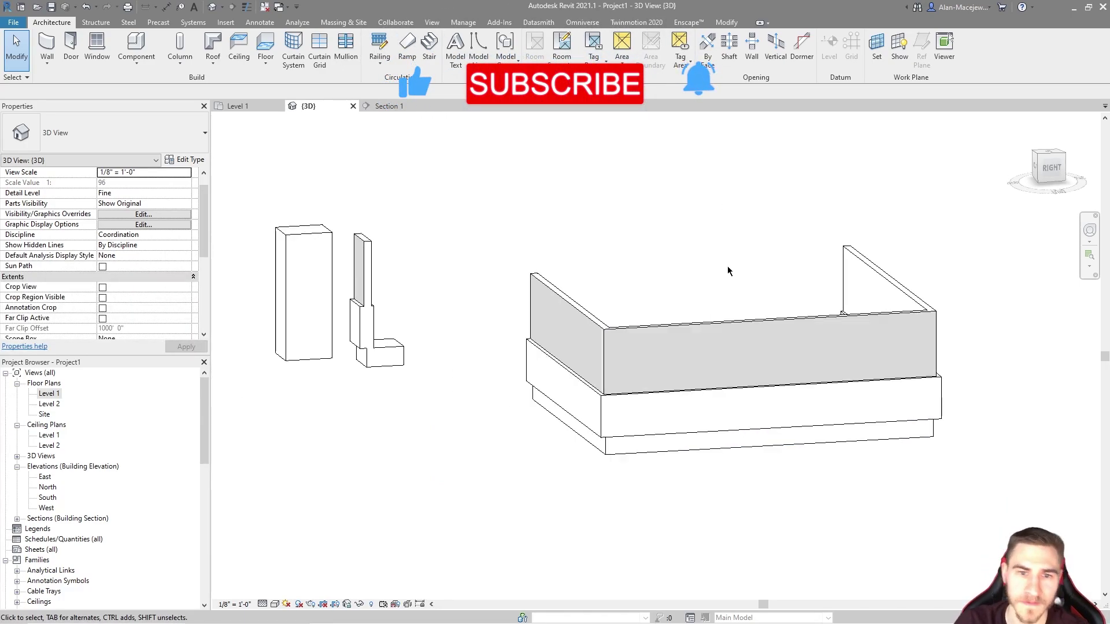